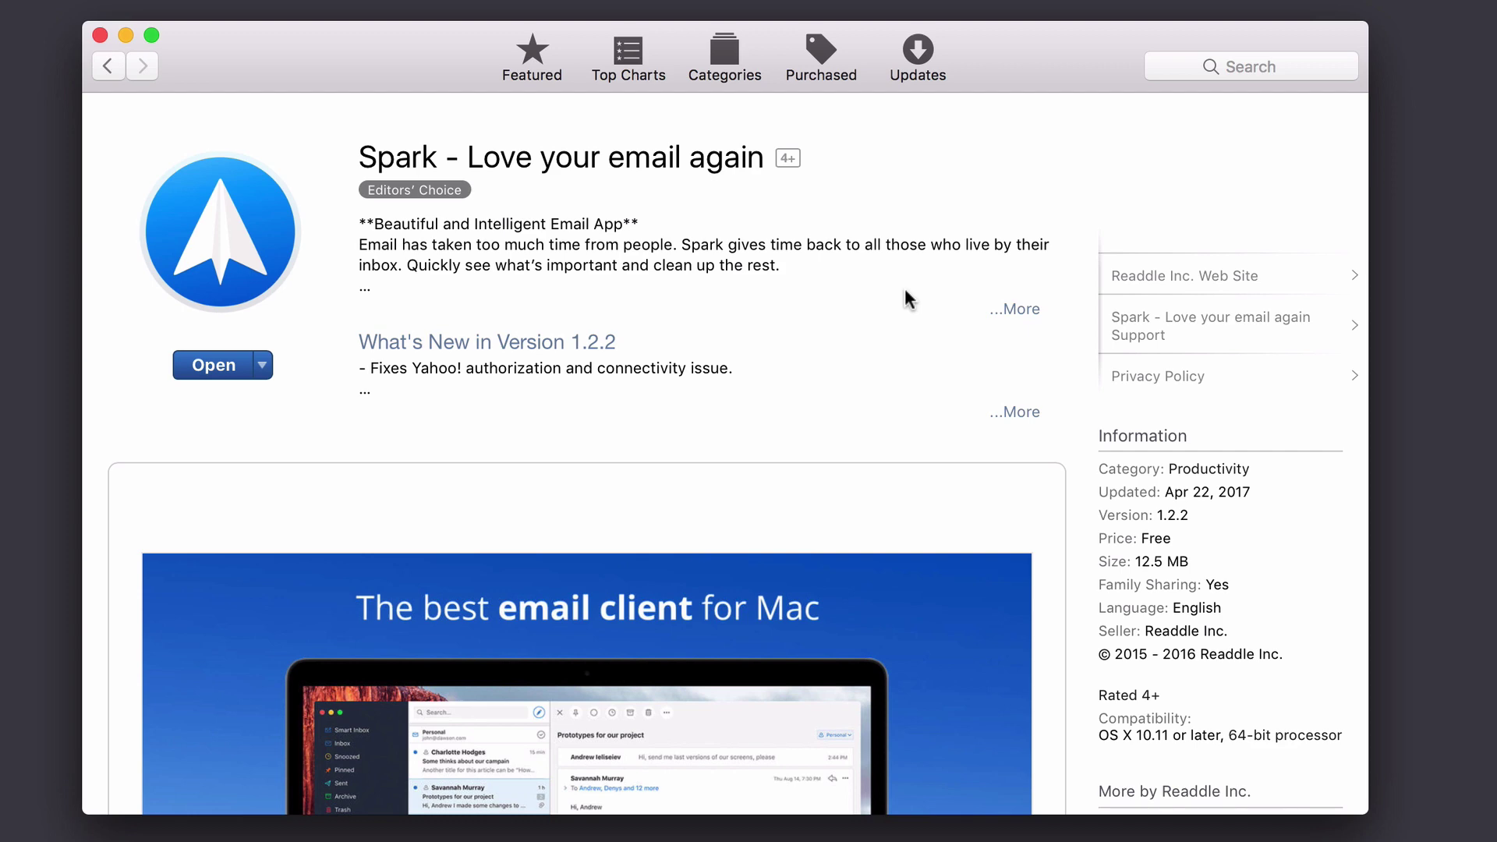
- Minimize the App Store window and open Readdle Team's 'Welcome To Spark' email in the Inbox
scroll(905, 290, down, 2)
scroll(905, 296, down, 3)
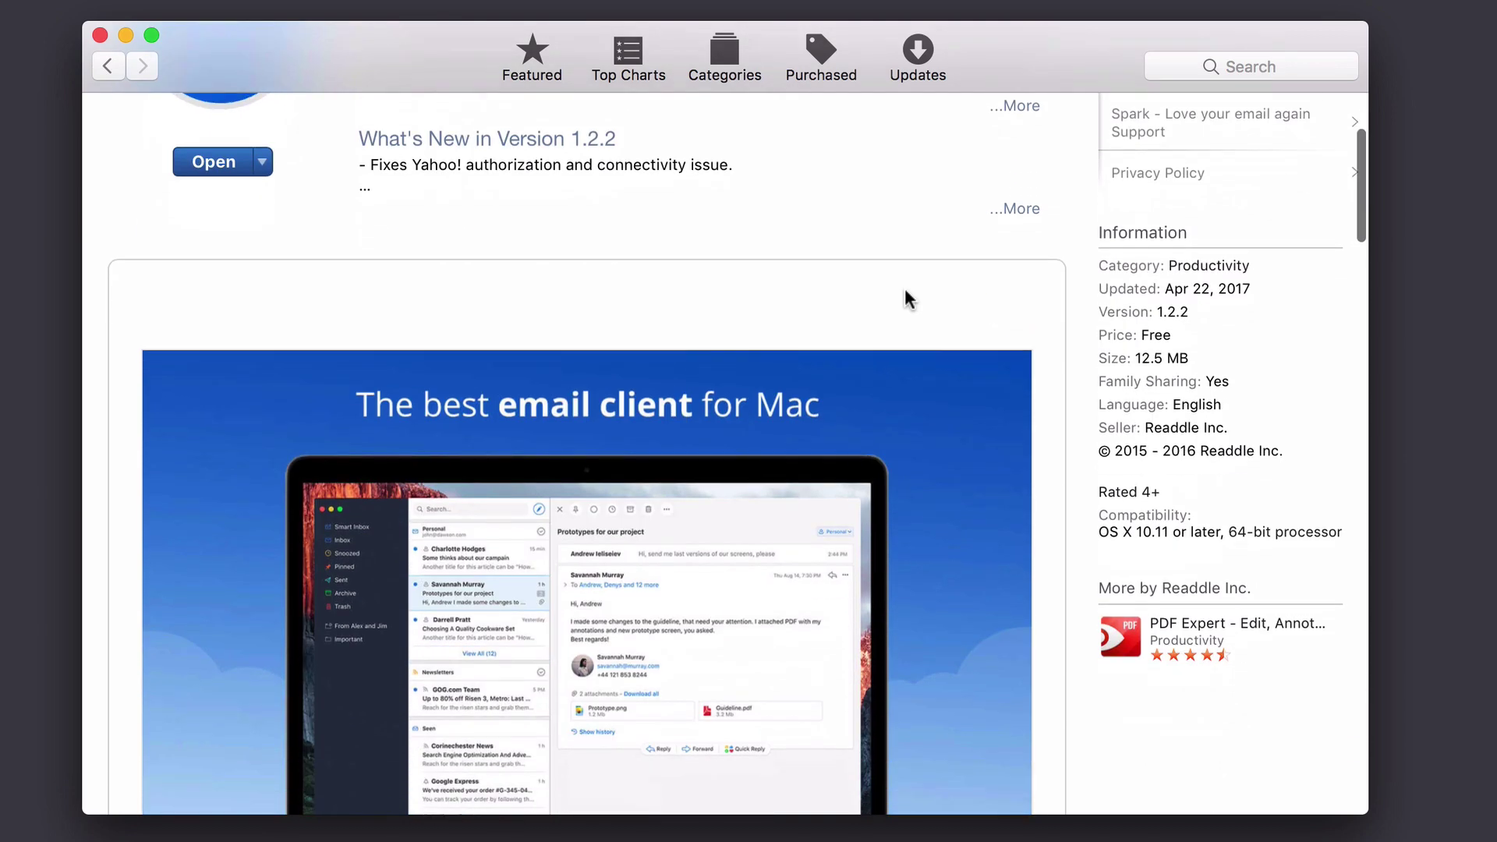
scroll(907, 298, up, 5)
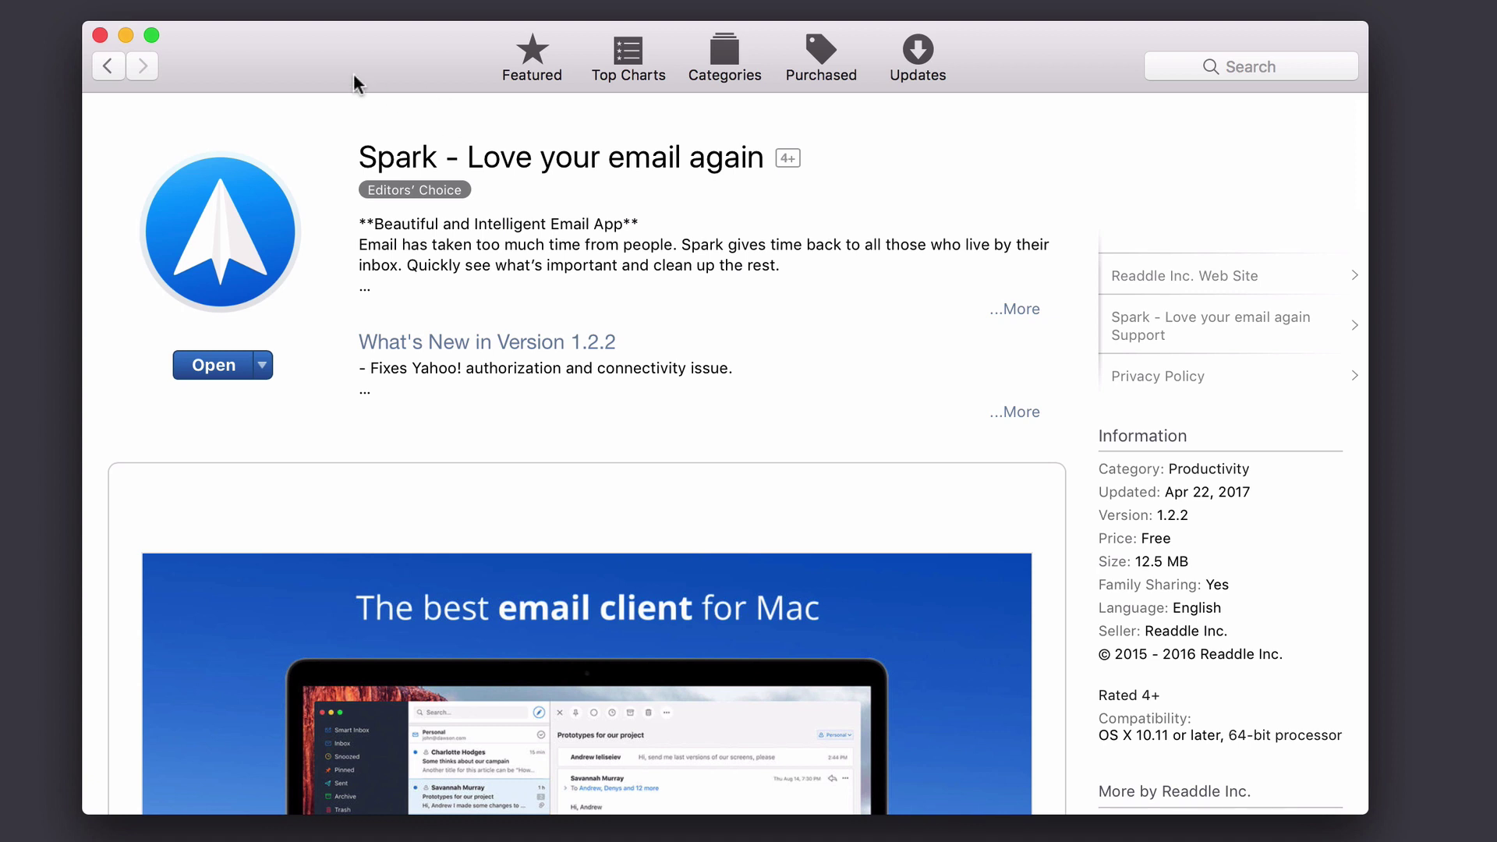
click(126, 34)
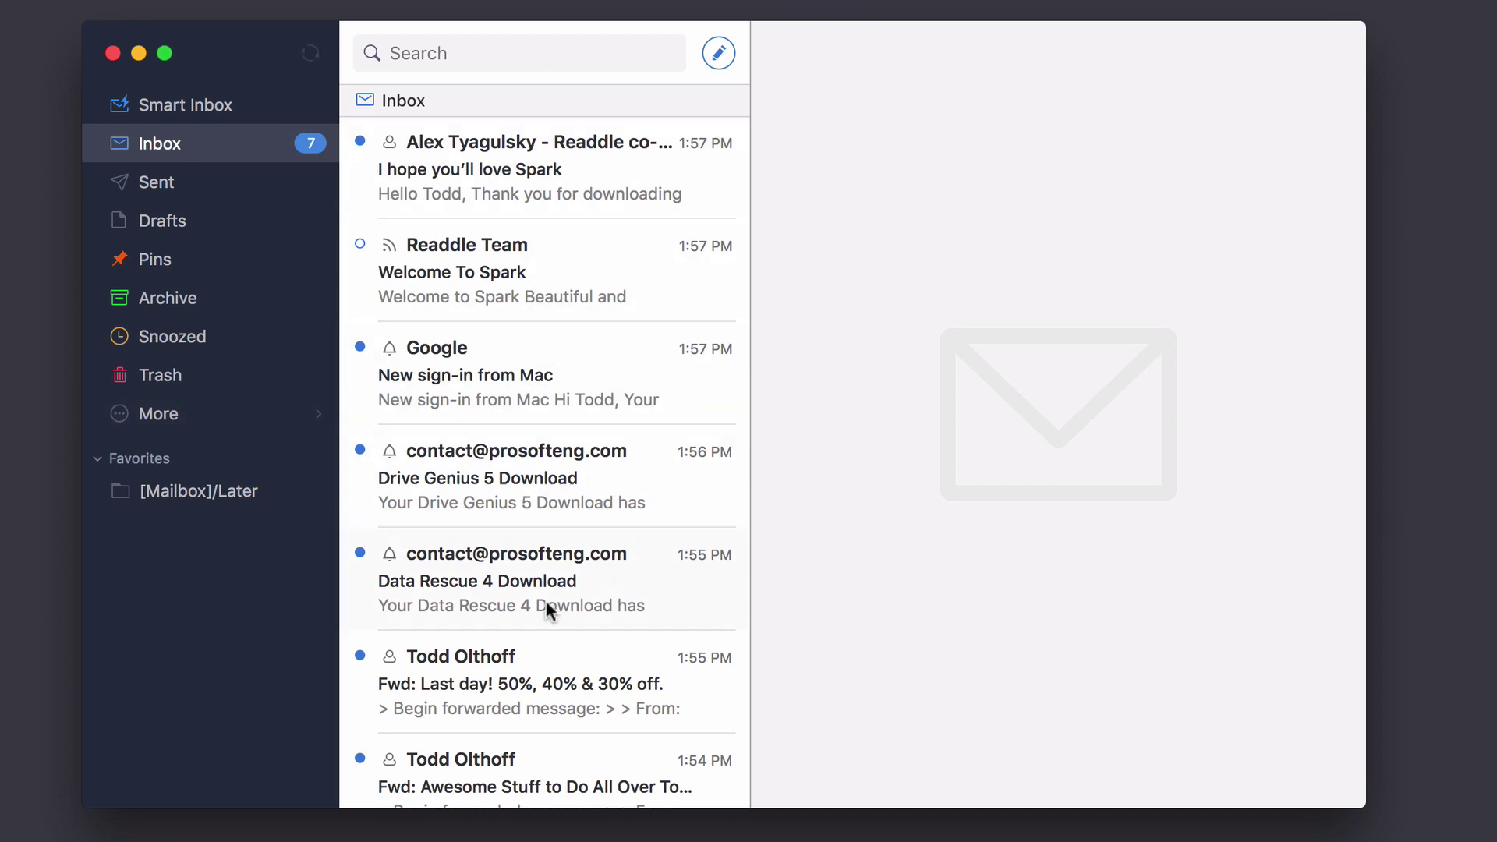
click(517, 245)
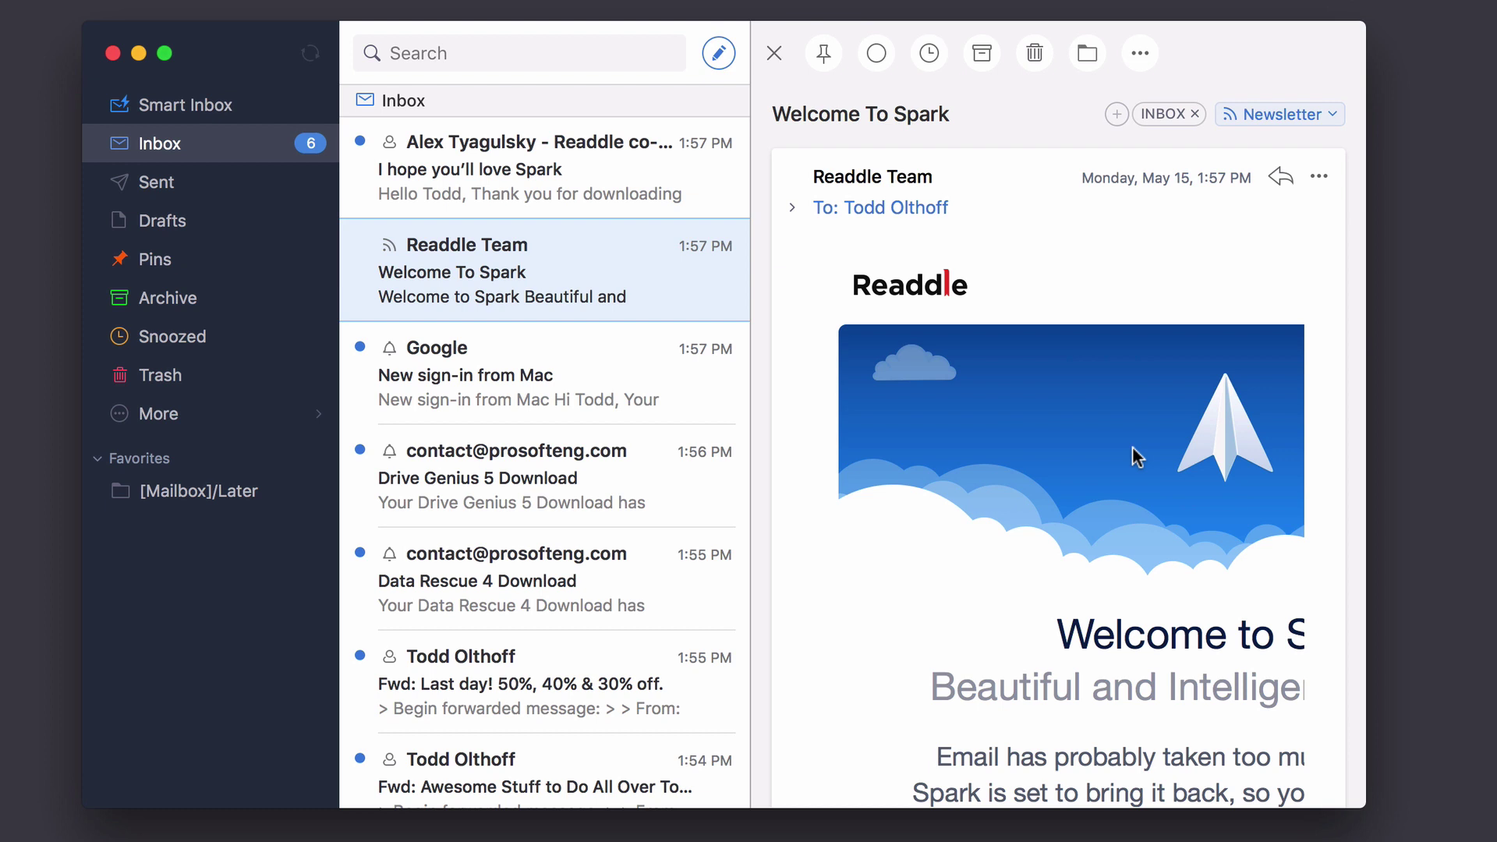
- In Smart Inbox, reopen Readdle Team's 'Welcome To Spark' email from the Seen group
click(221, 111)
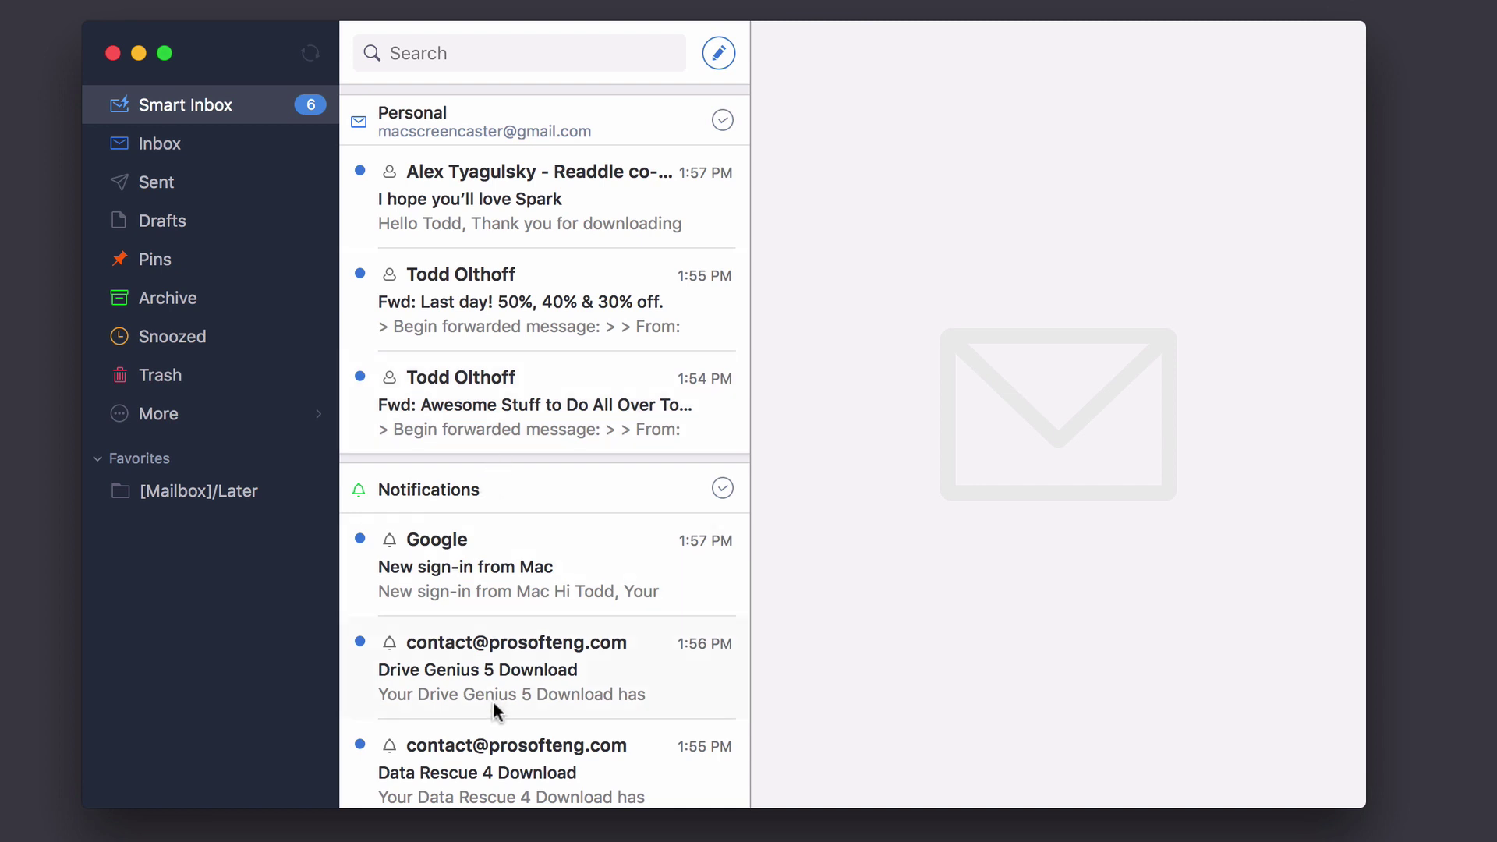
scroll(515, 613, down, 3)
scroll(513, 610, down, 2)
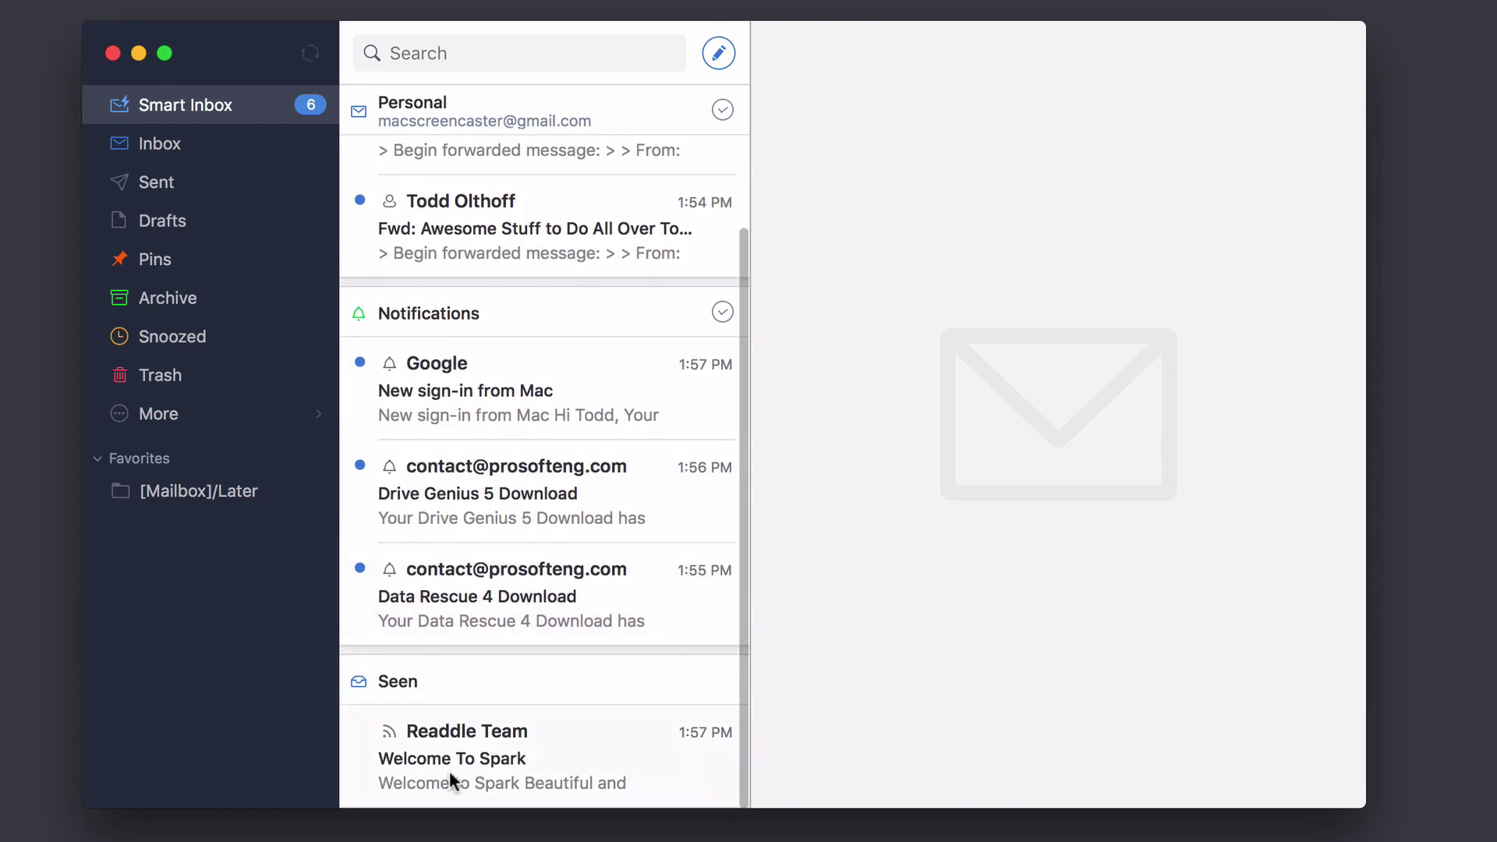
click(492, 749)
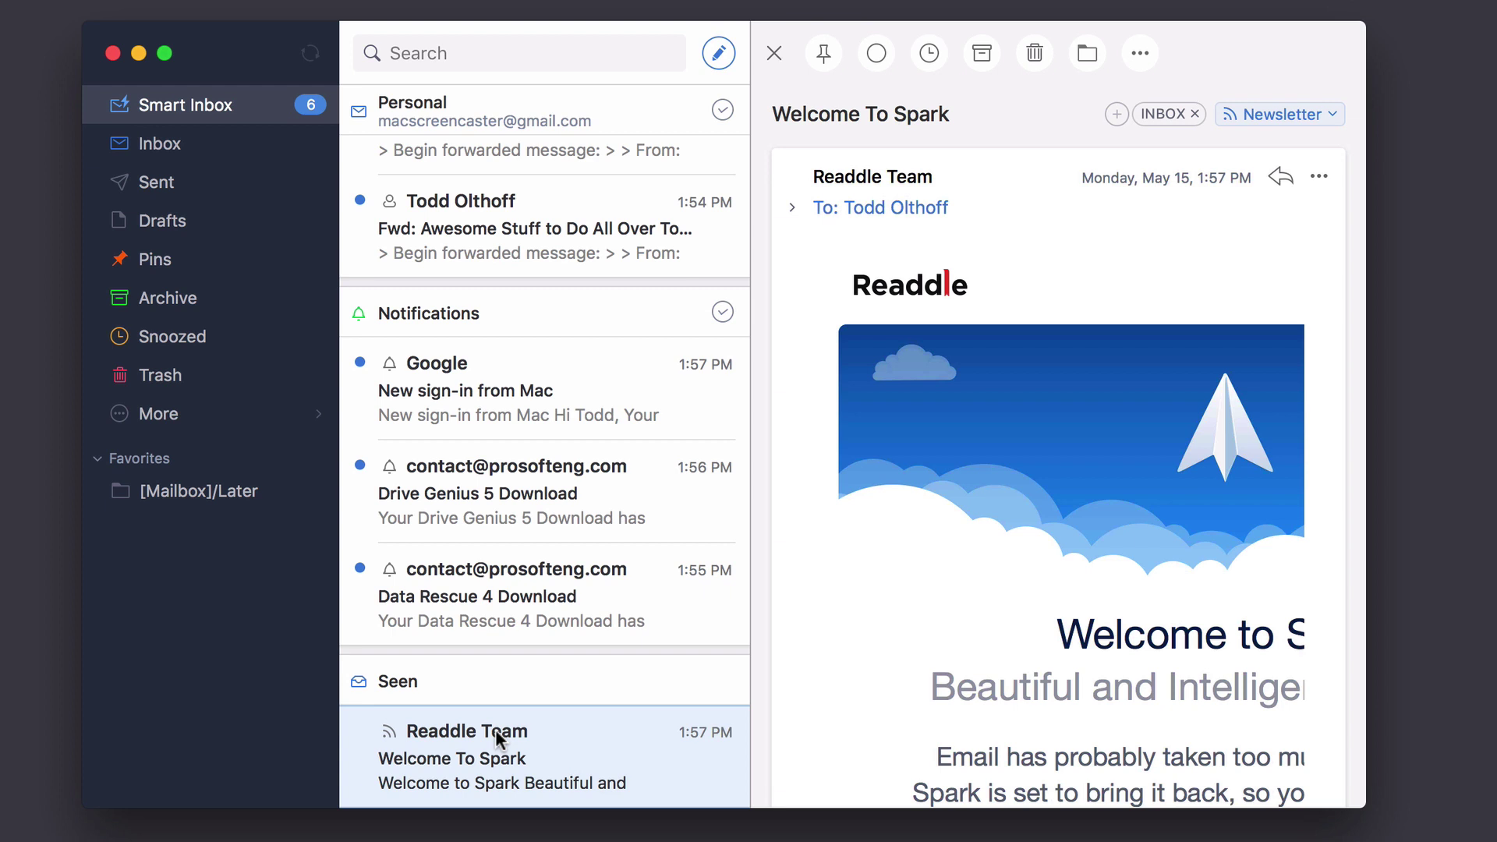
scroll(497, 738, up, 5)
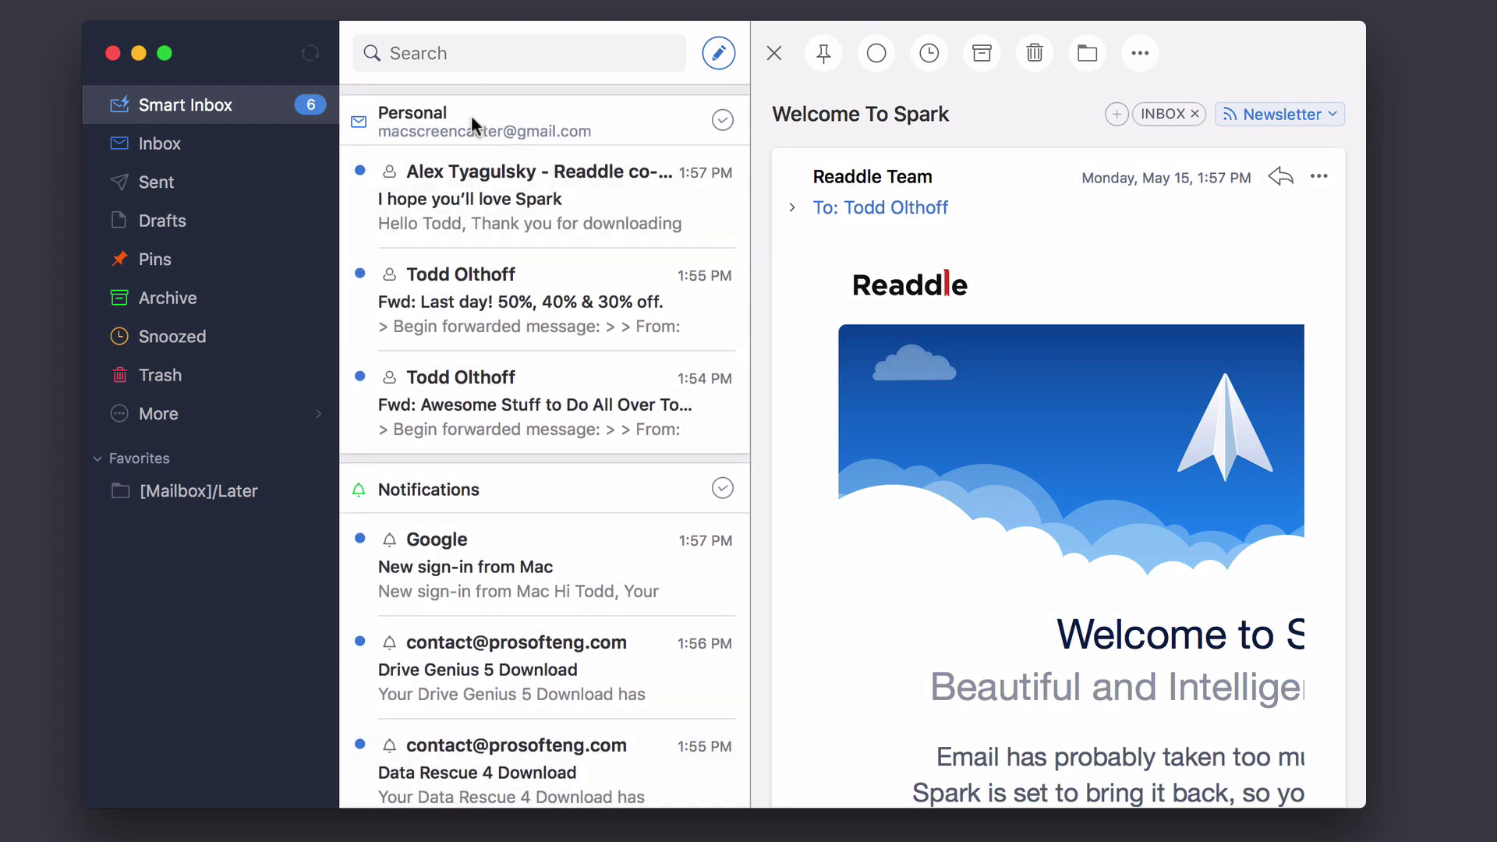
- In Smart Inbox preferences, set the Personal card's visible elements to 2
click(54, 0)
click(57, 51)
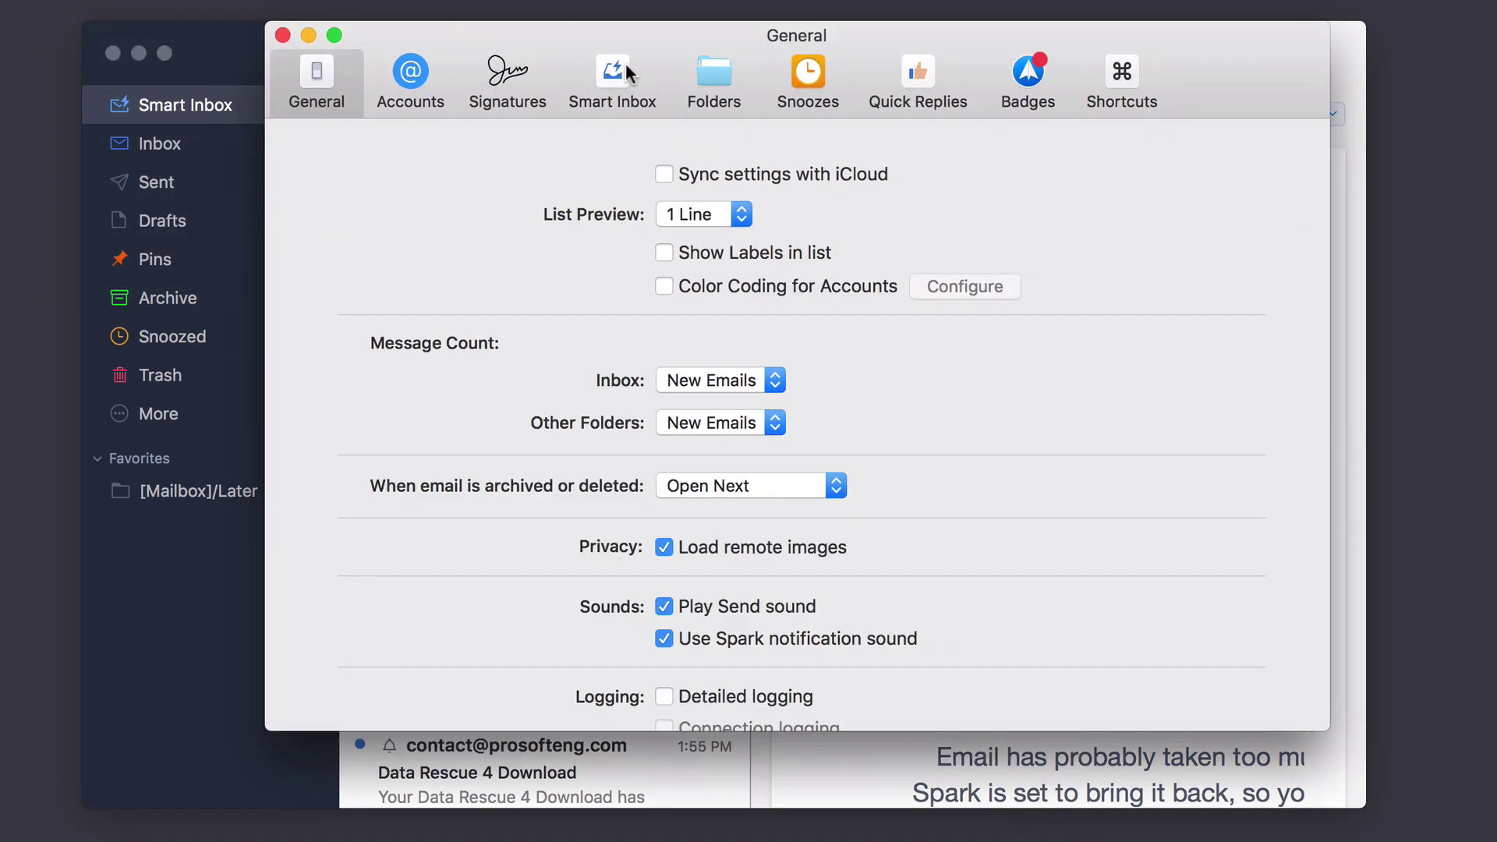
click(626, 75)
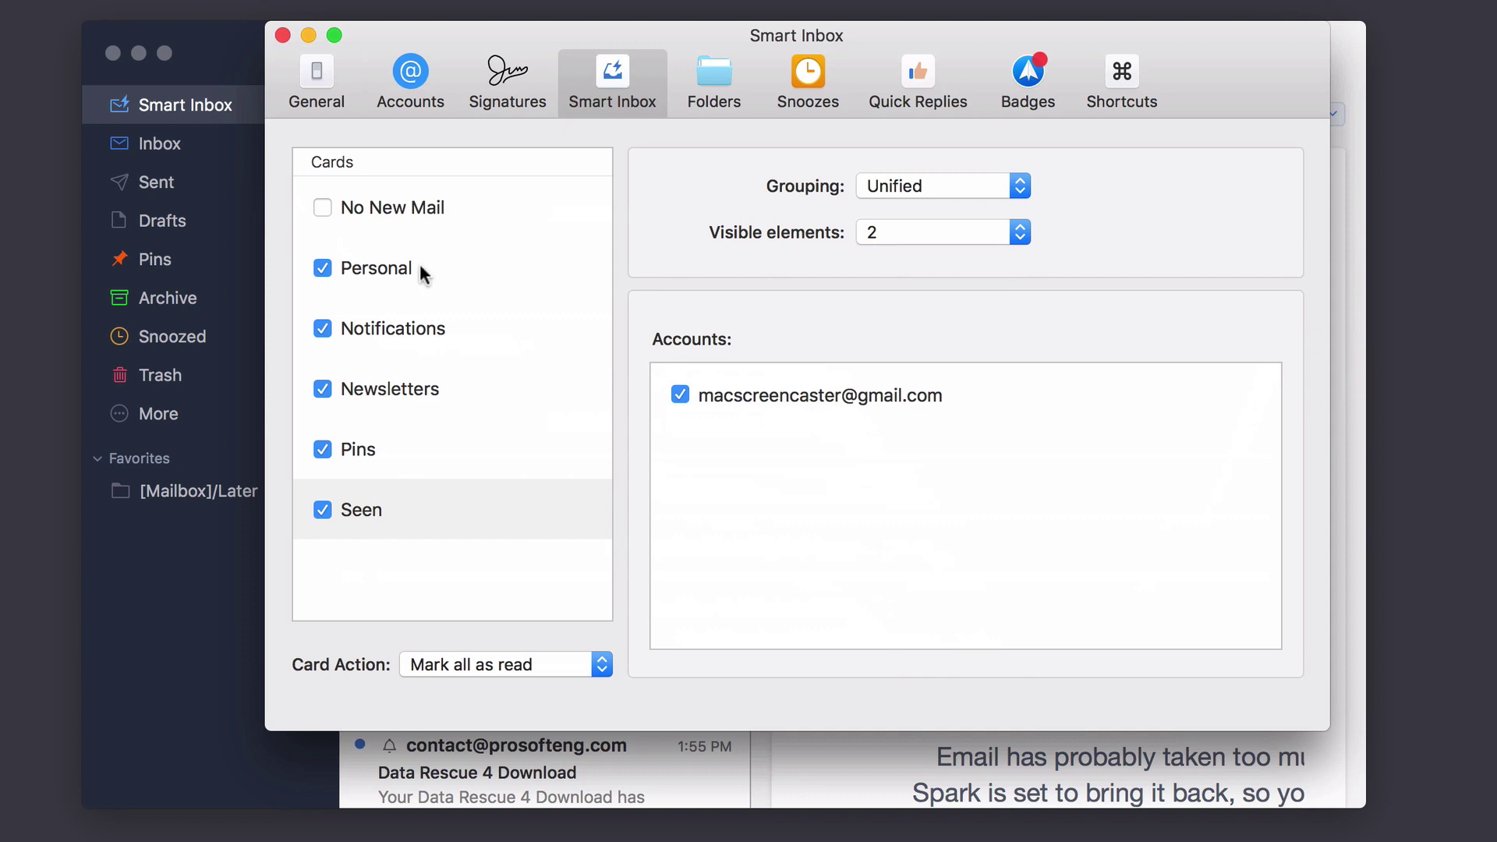
click(388, 265)
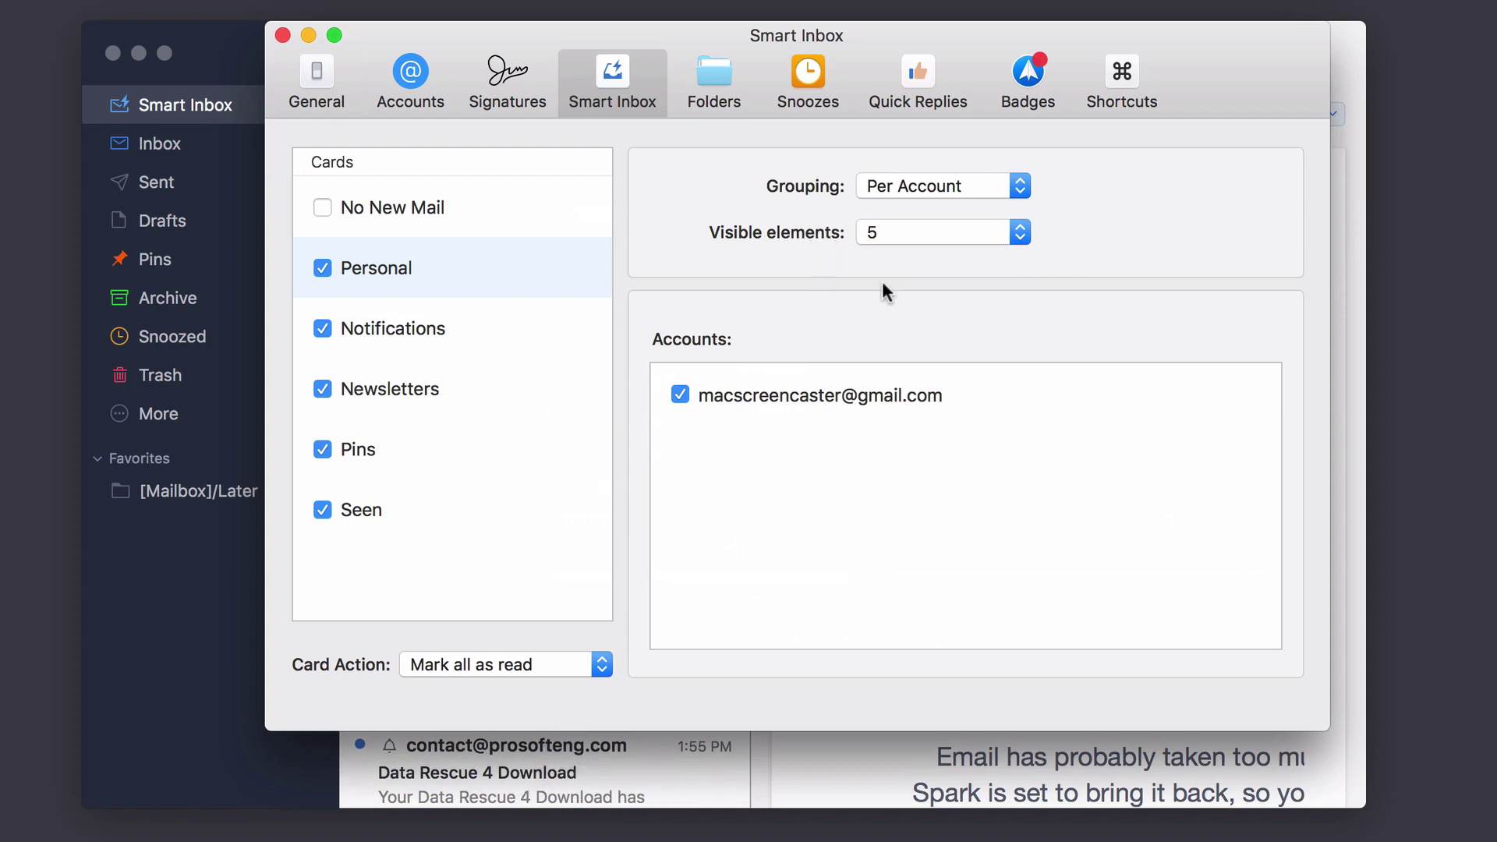
click(1021, 236)
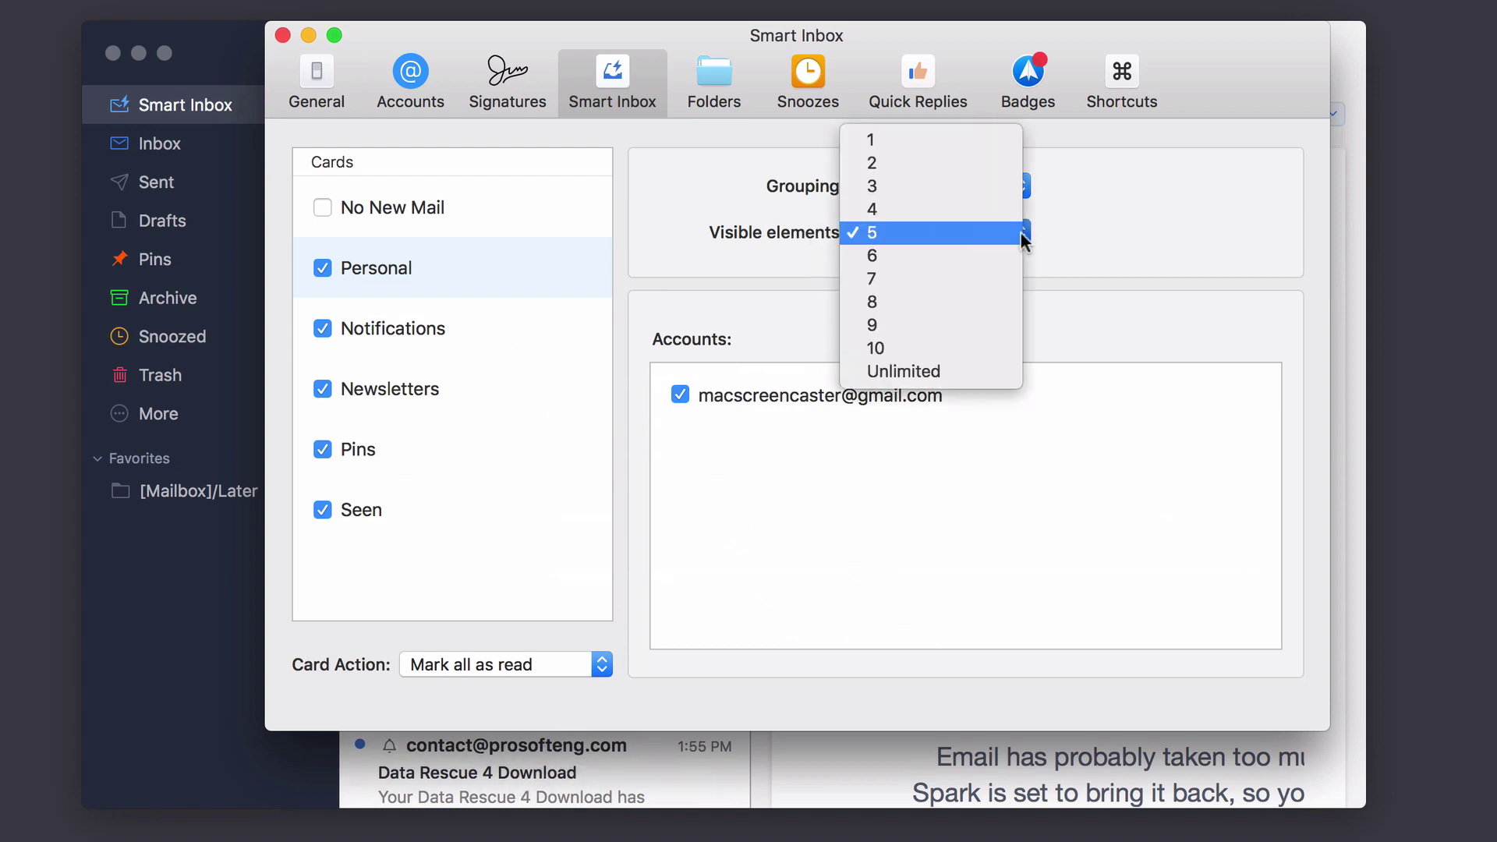
click(998, 162)
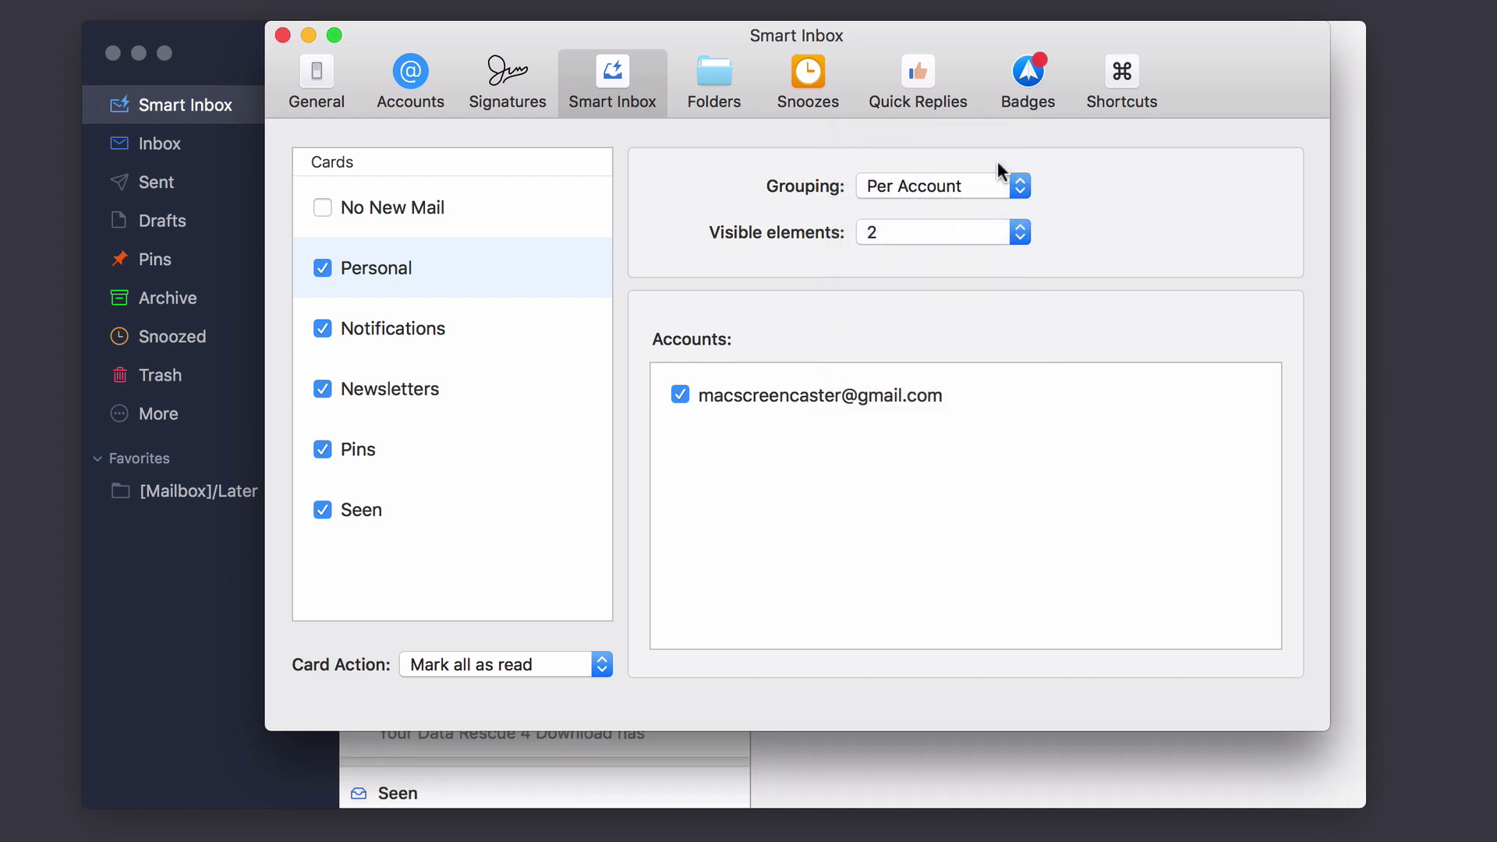
- Review the Notifications, Newsletters, Pins and Seen card settings, then close preferences
click(439, 331)
click(400, 385)
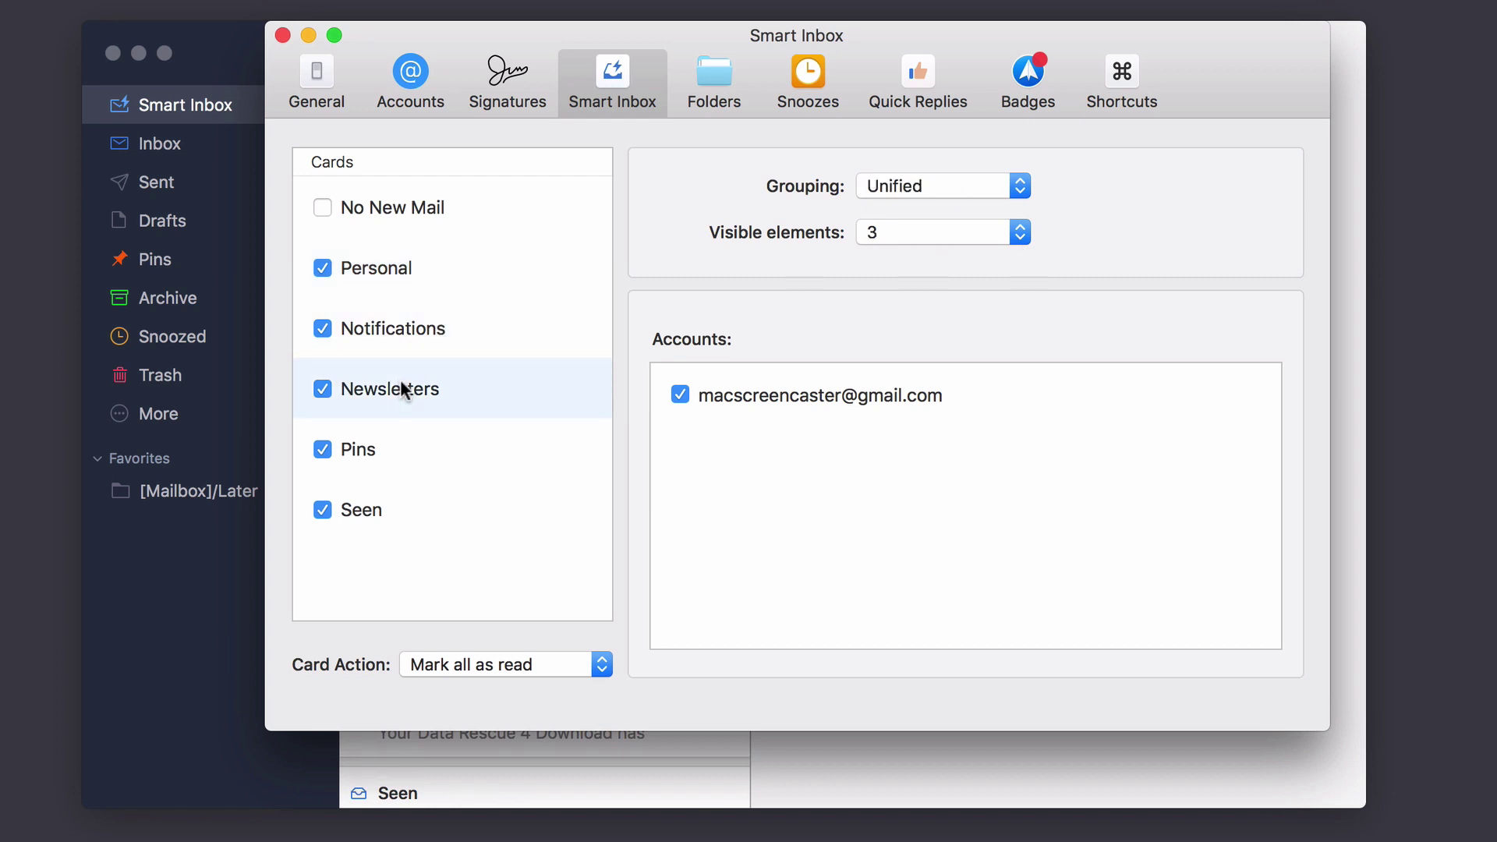
click(381, 441)
click(378, 518)
click(282, 35)
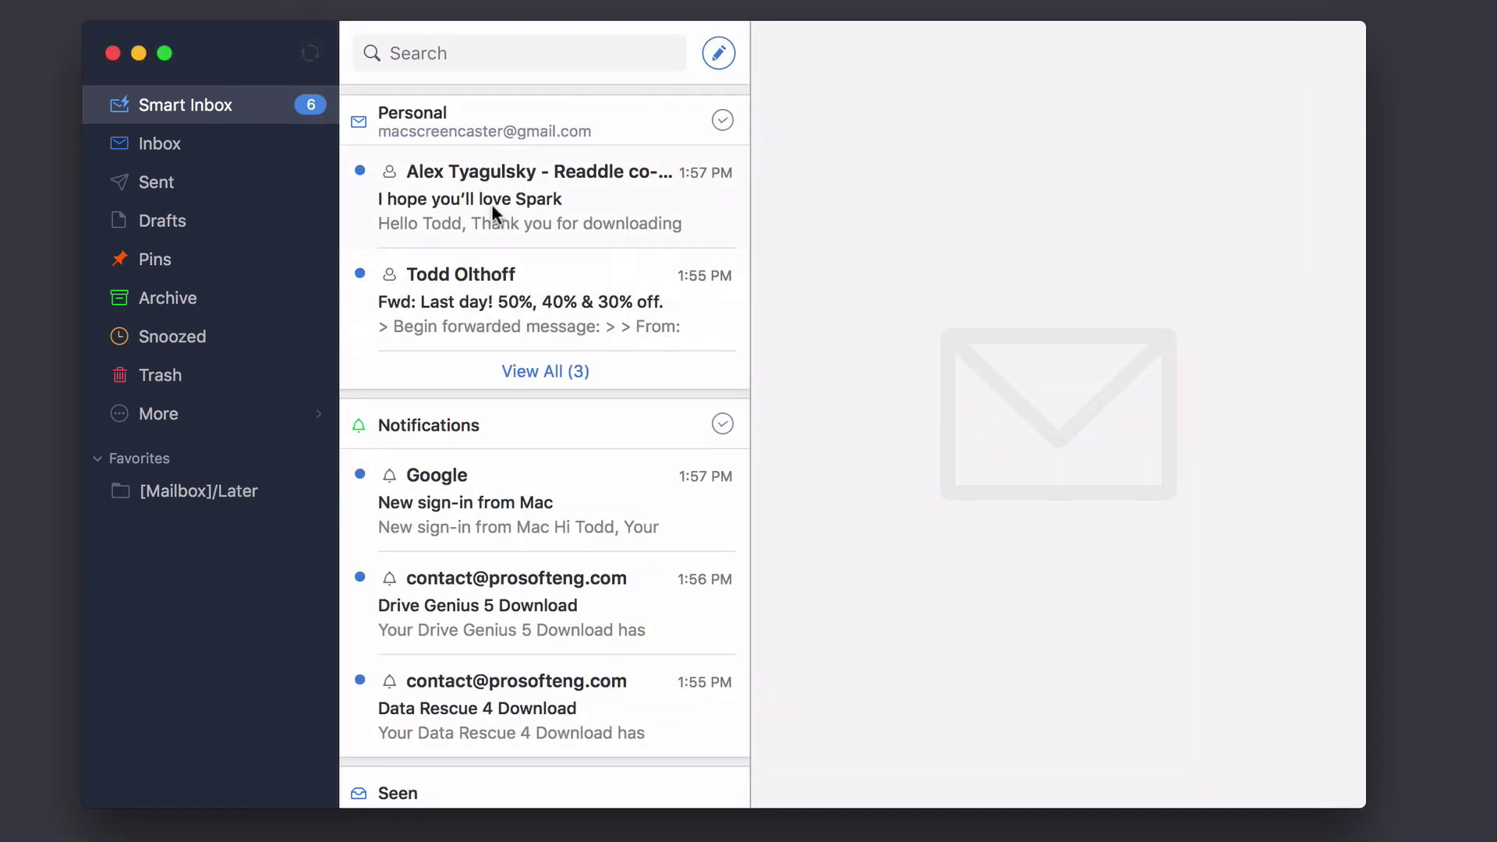
- Expand the Personal card with View All (3), then roll it back up to two emails
click(560, 370)
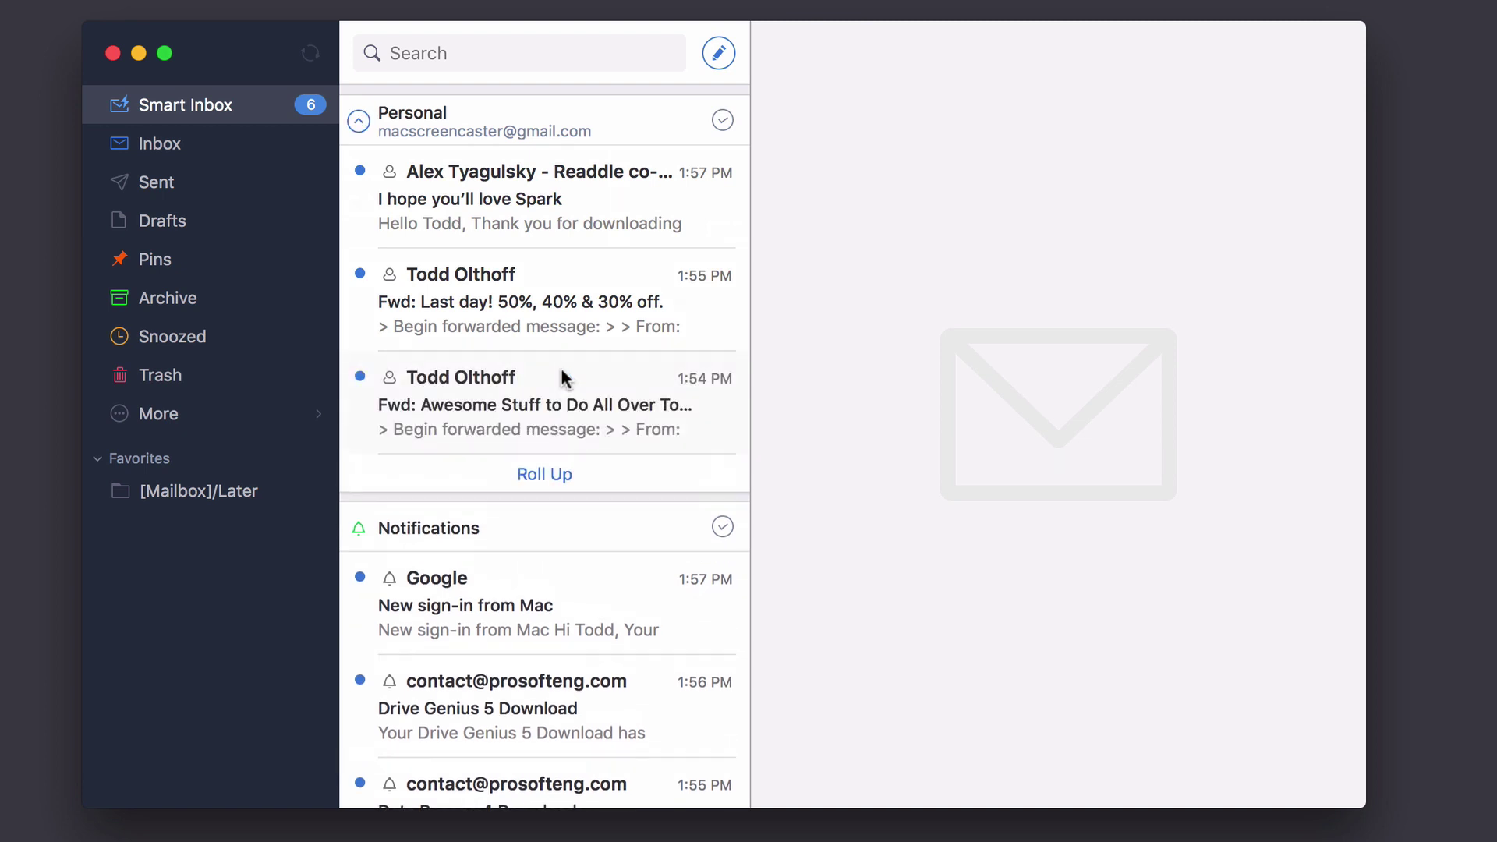
click(559, 475)
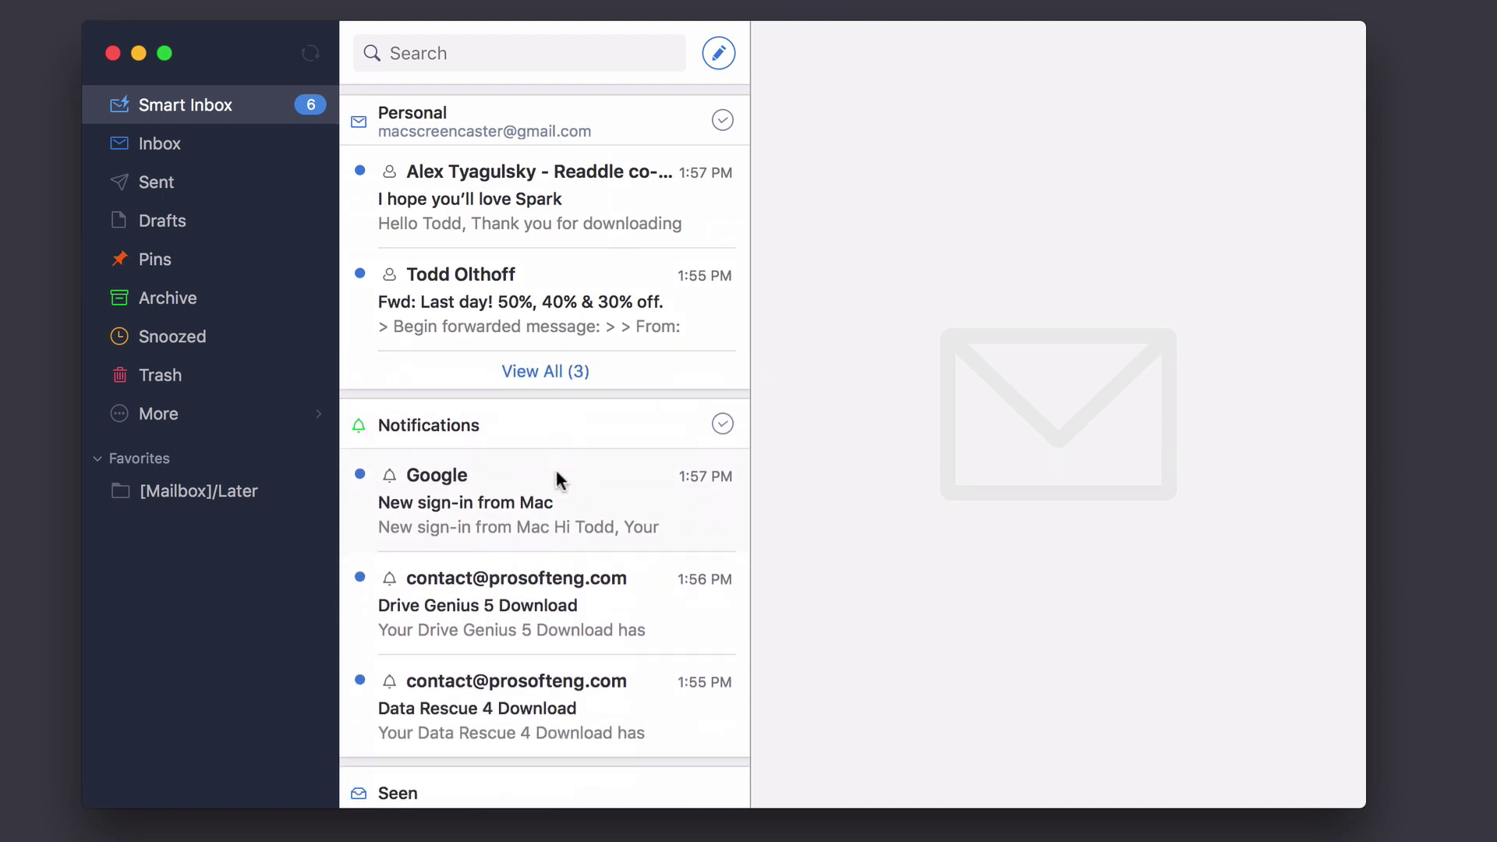
scroll(553, 366, down, 2)
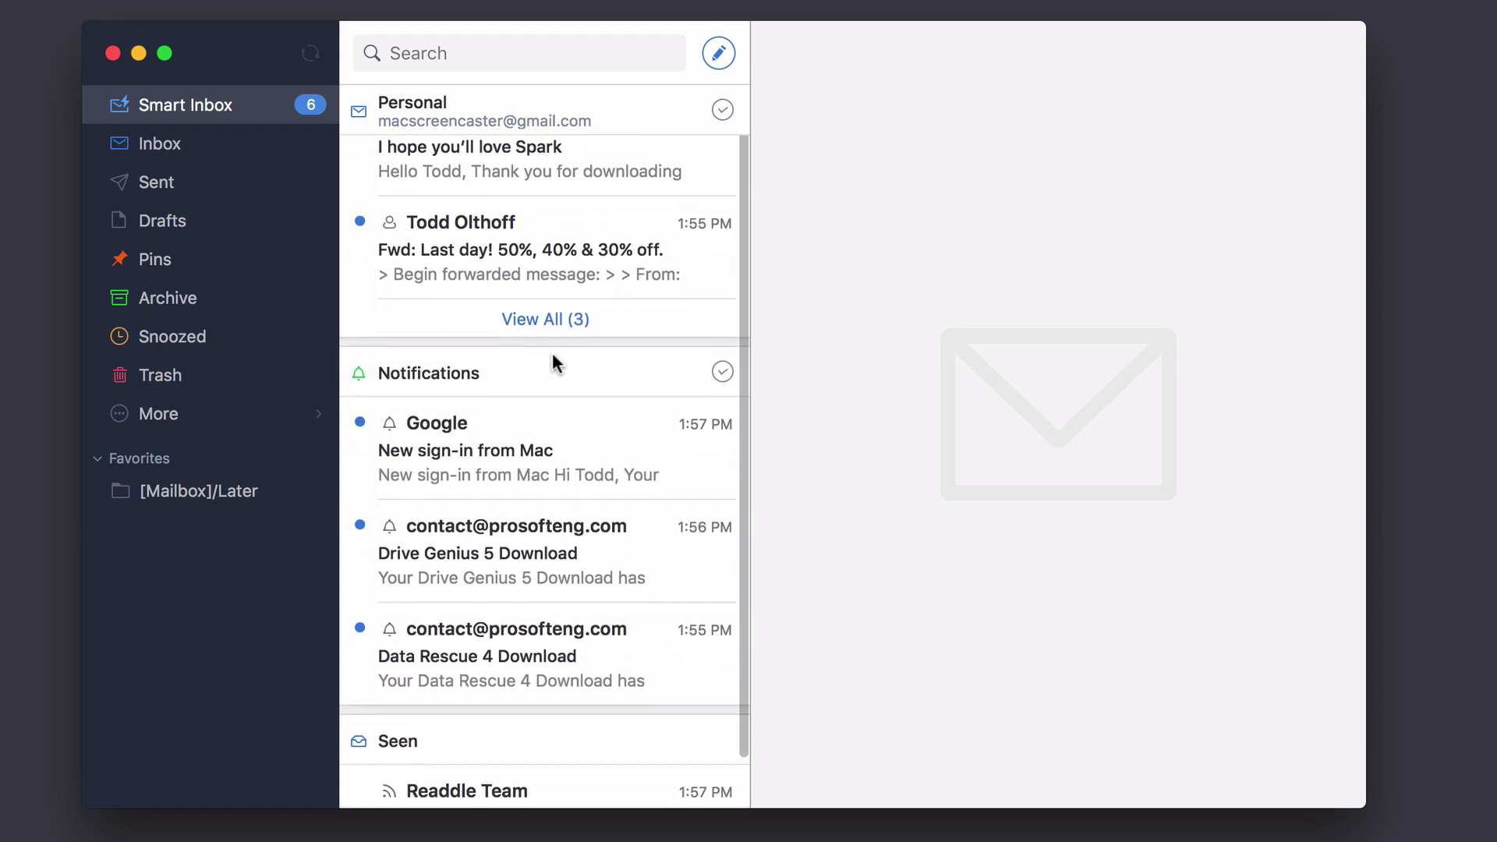
scroll(554, 363, down, 2)
scroll(553, 363, up, 4)
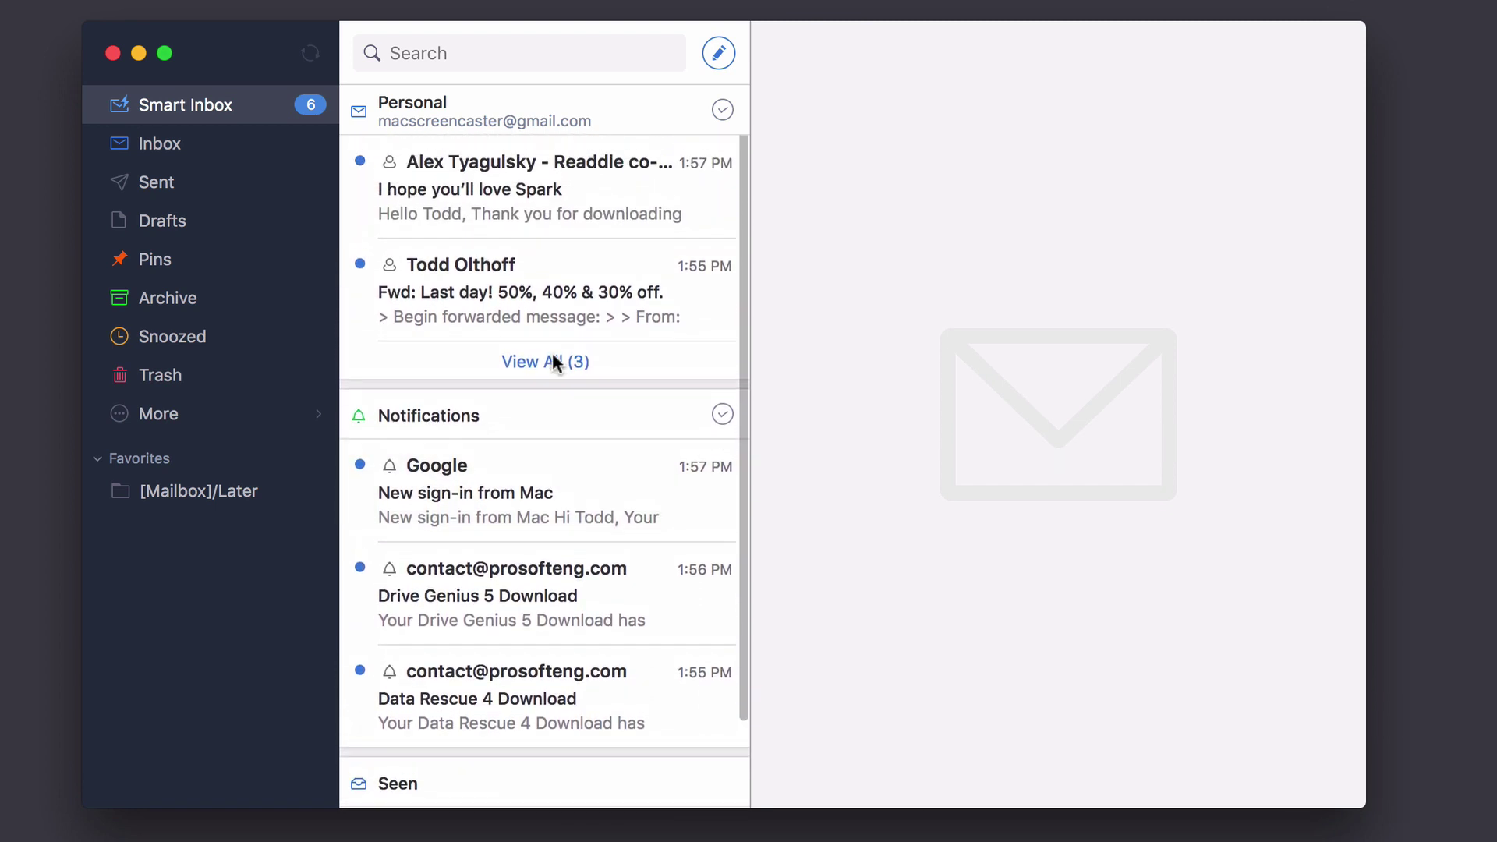
scroll(552, 352, up, 1)
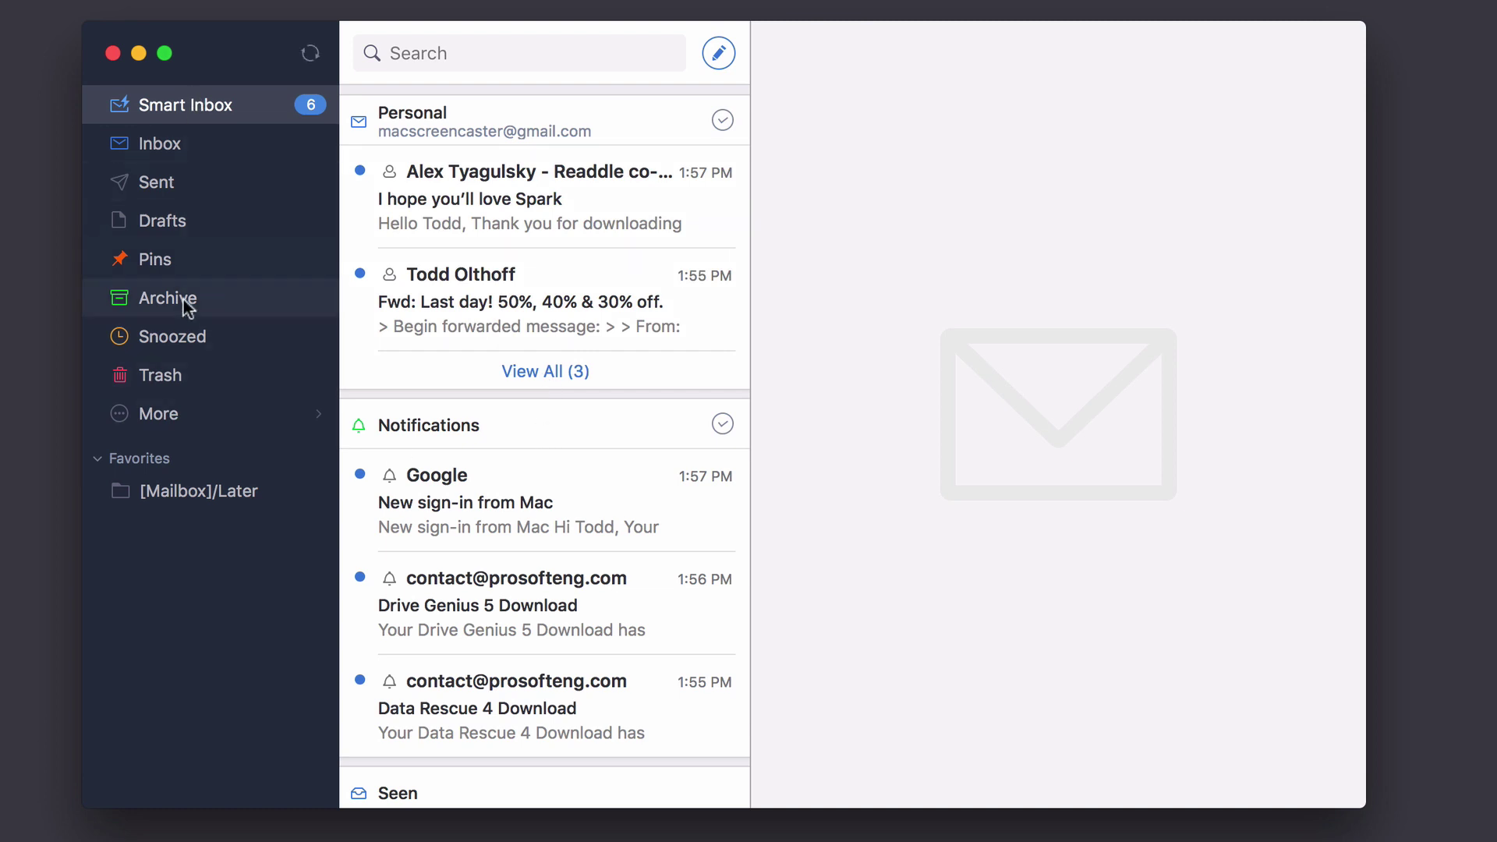
- Open Spark preferences, shorten the window, and show the Folders settings
click(46, 0)
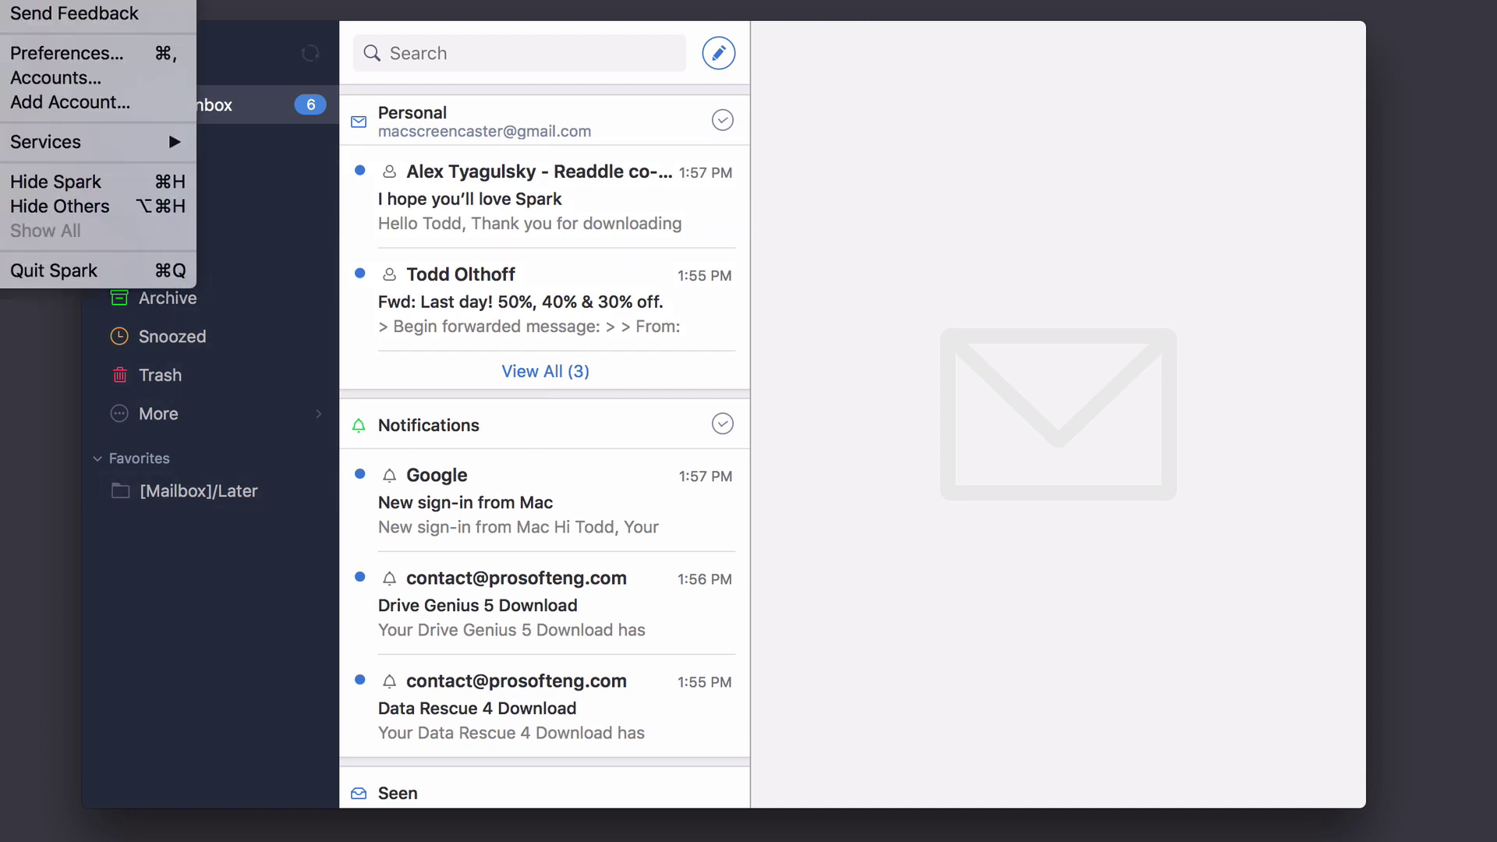
click(53, 52)
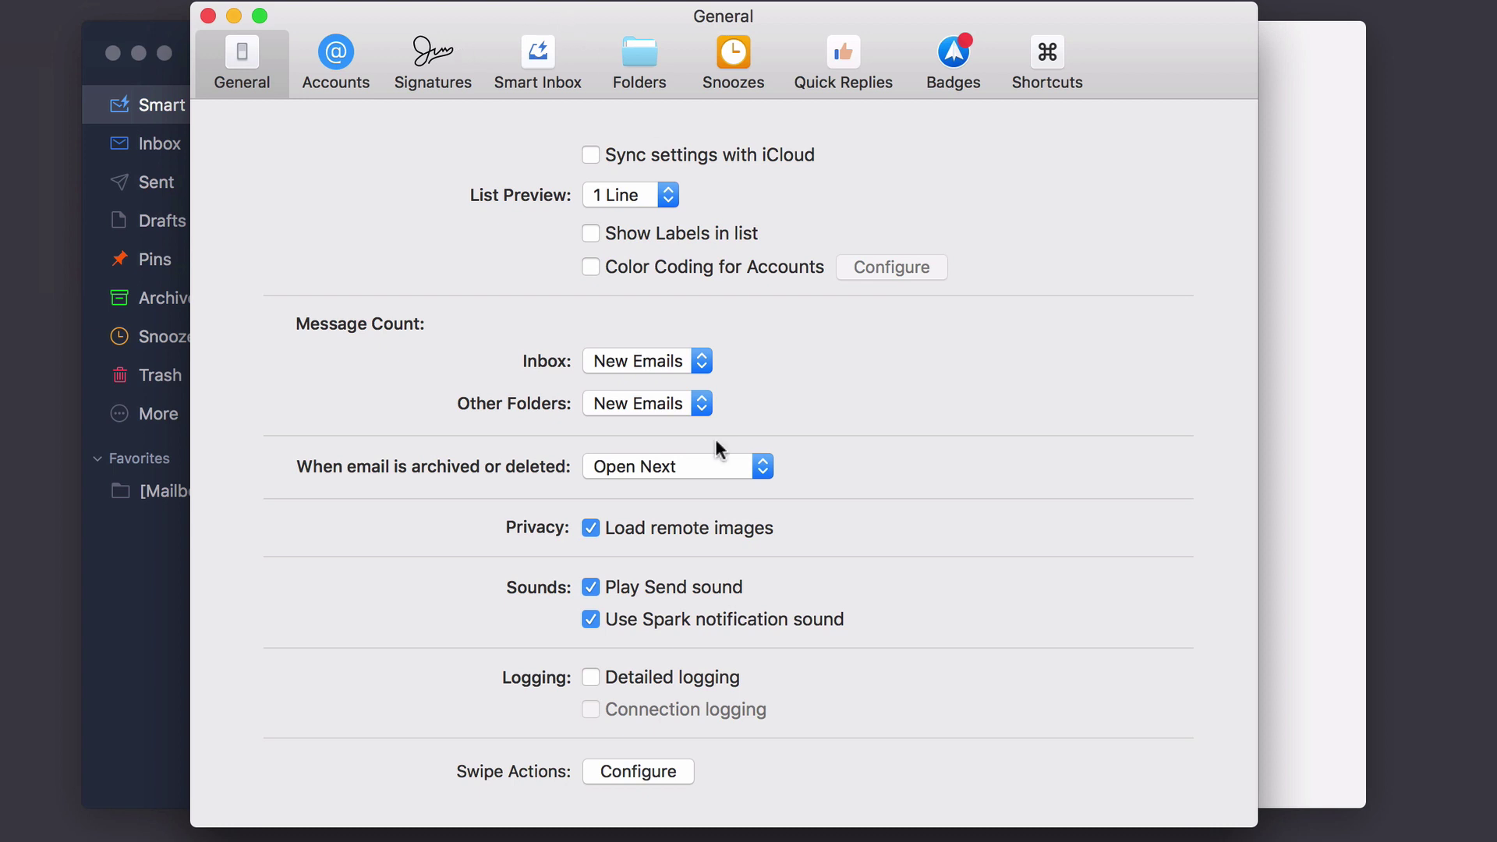
drag(1247, 815, 1193, 718)
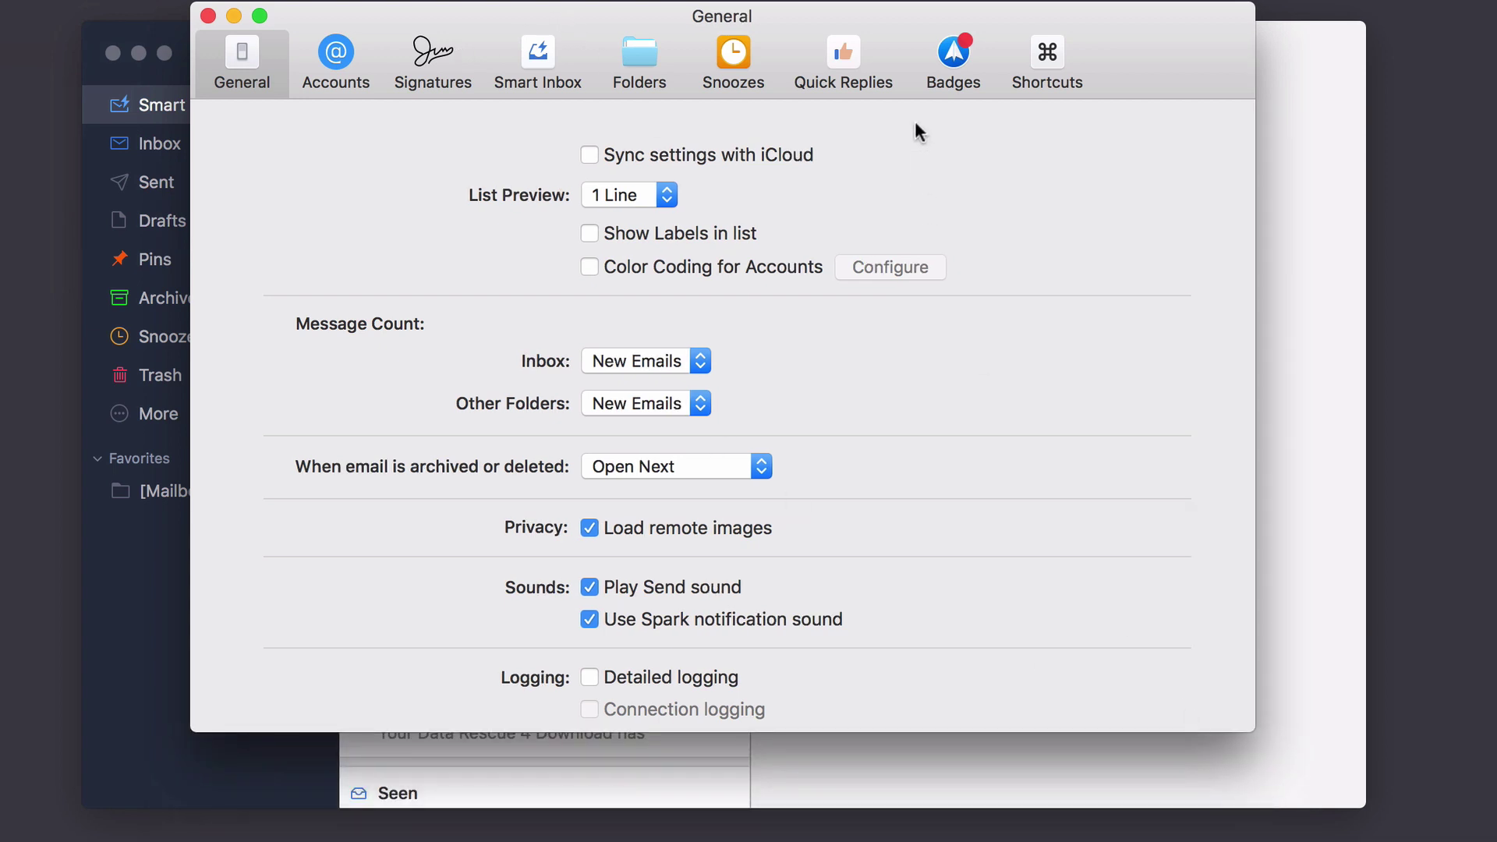
click(903, 69)
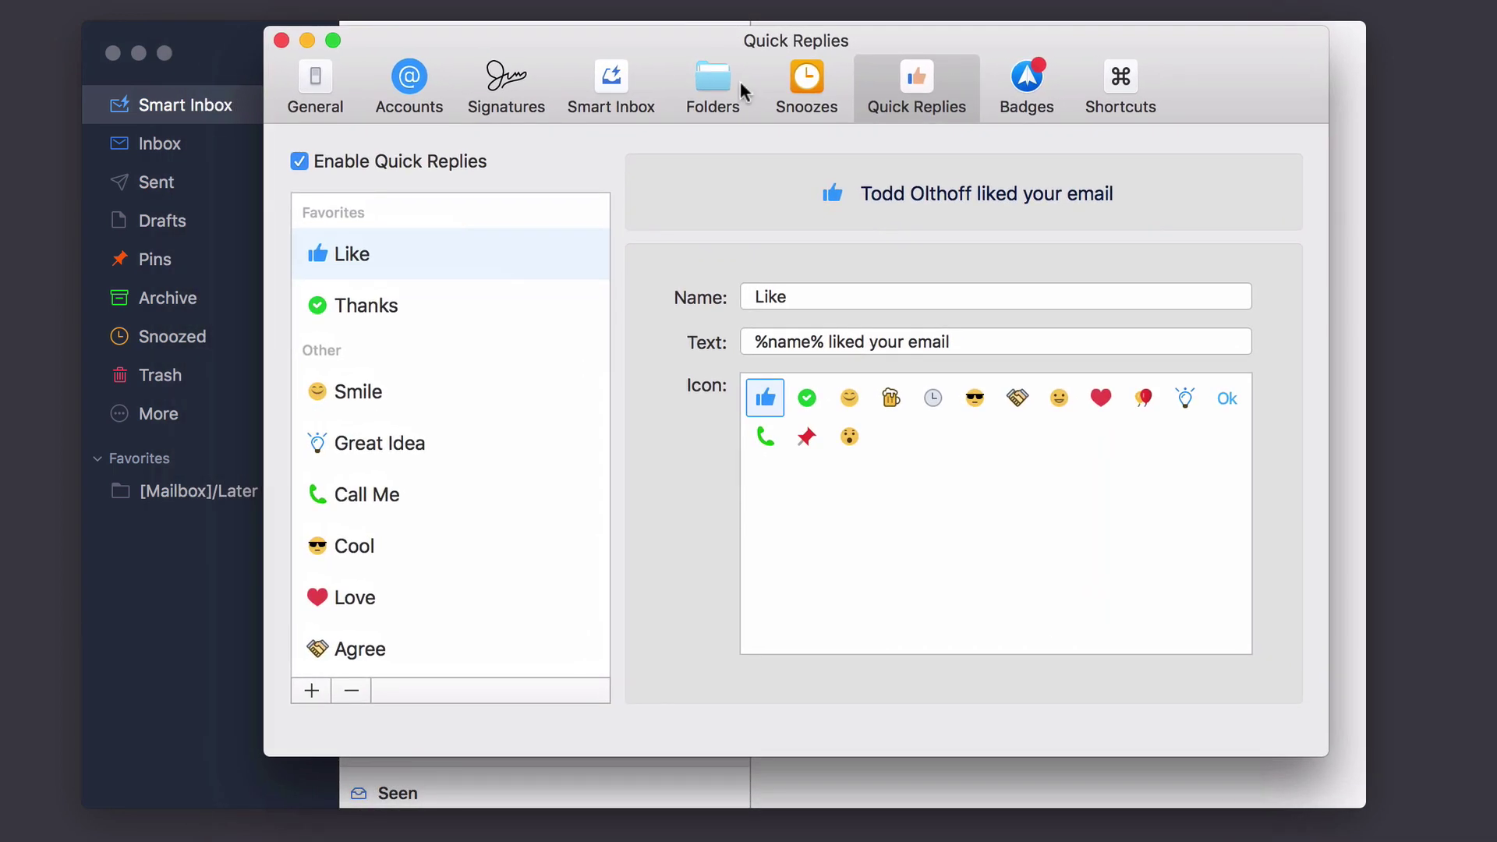
click(714, 82)
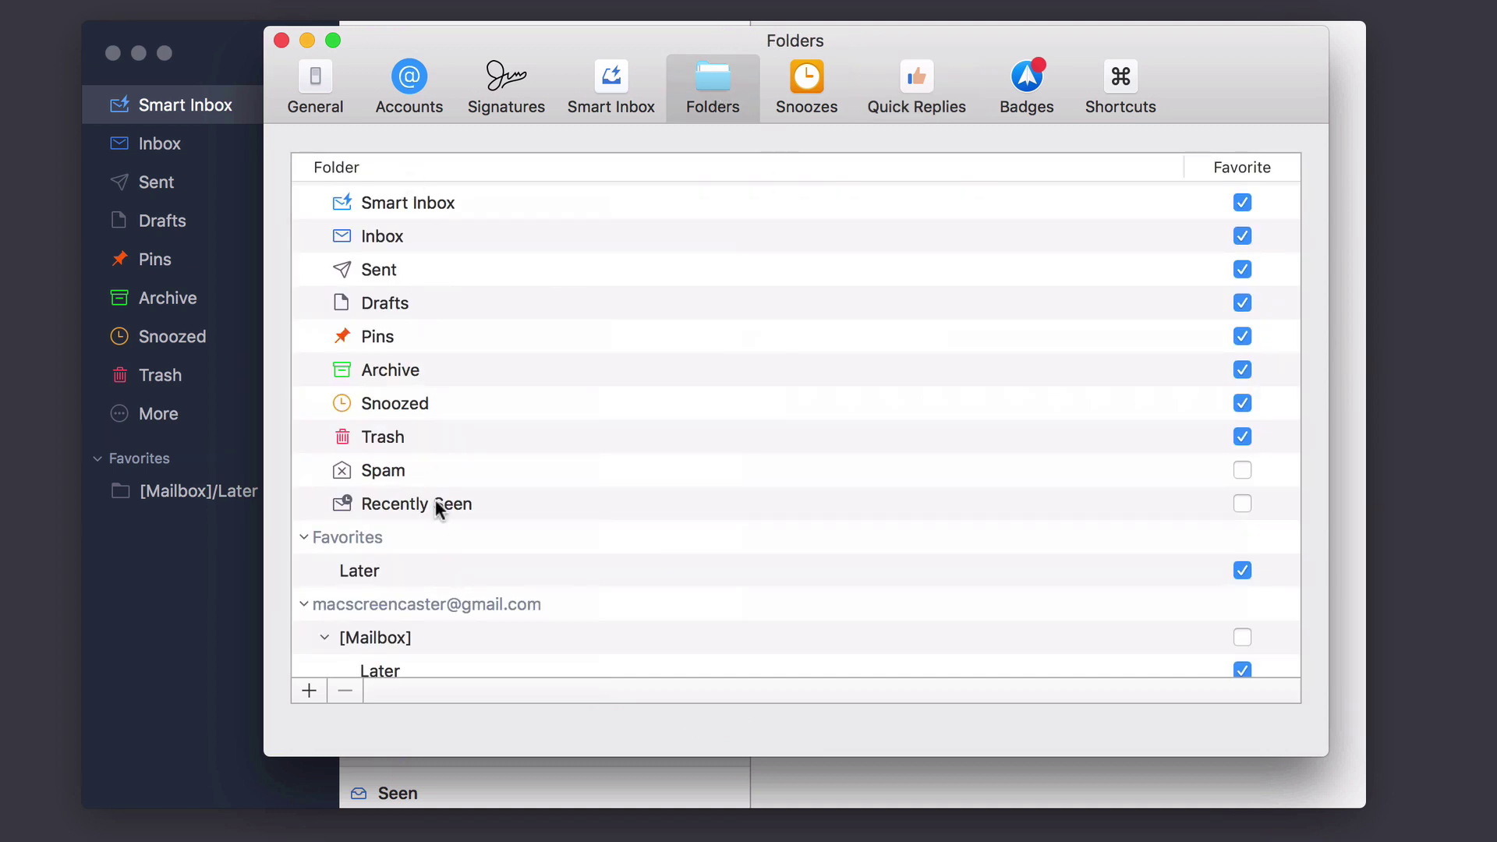
- Mark the To Read folder as a sidebar Favorite, leaving Spam unfavorited, and close preferences
click(1242, 470)
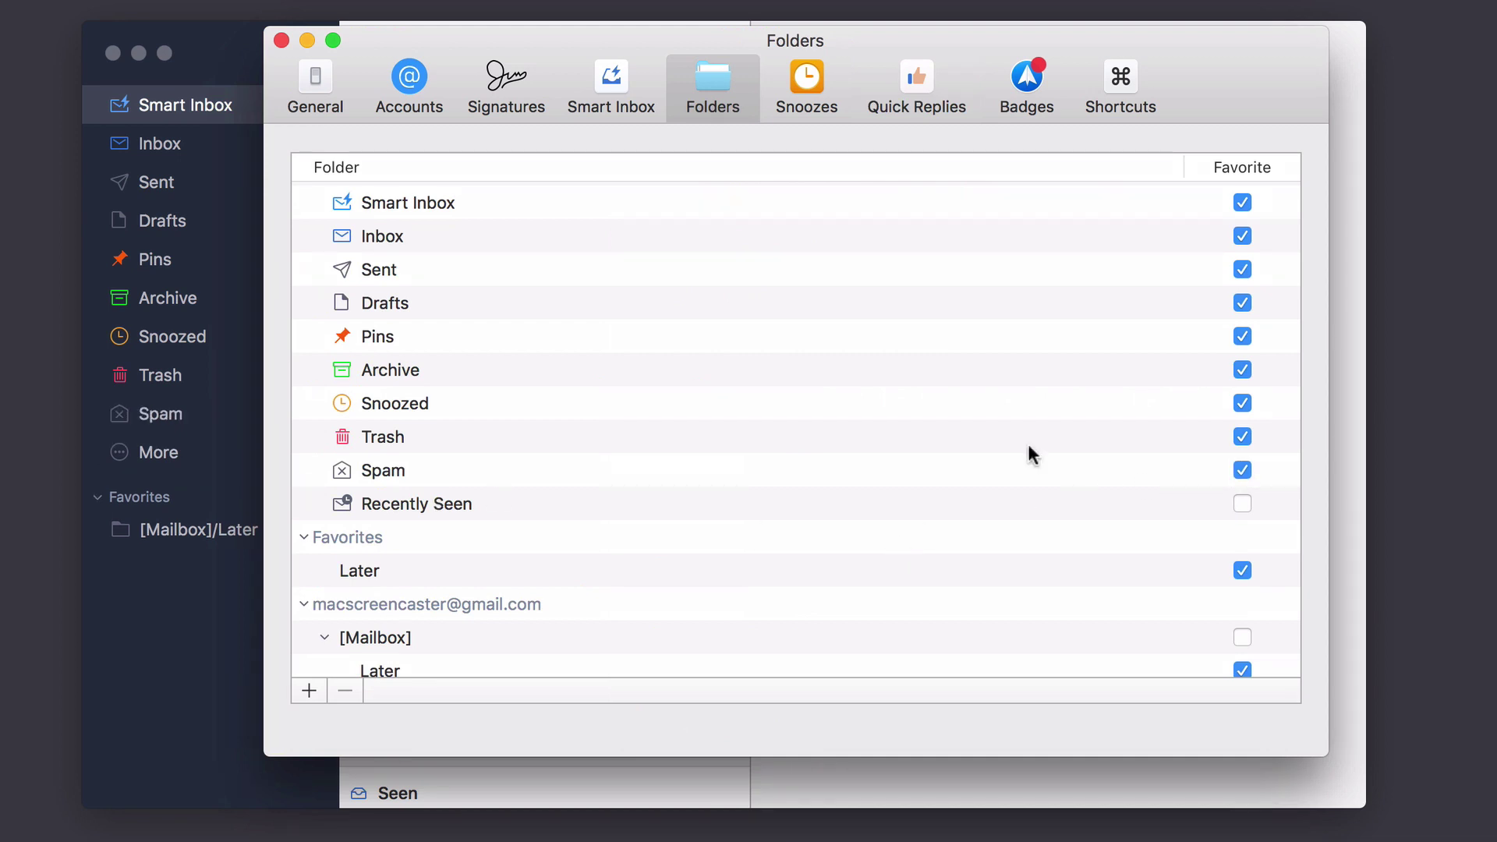
click(1243, 471)
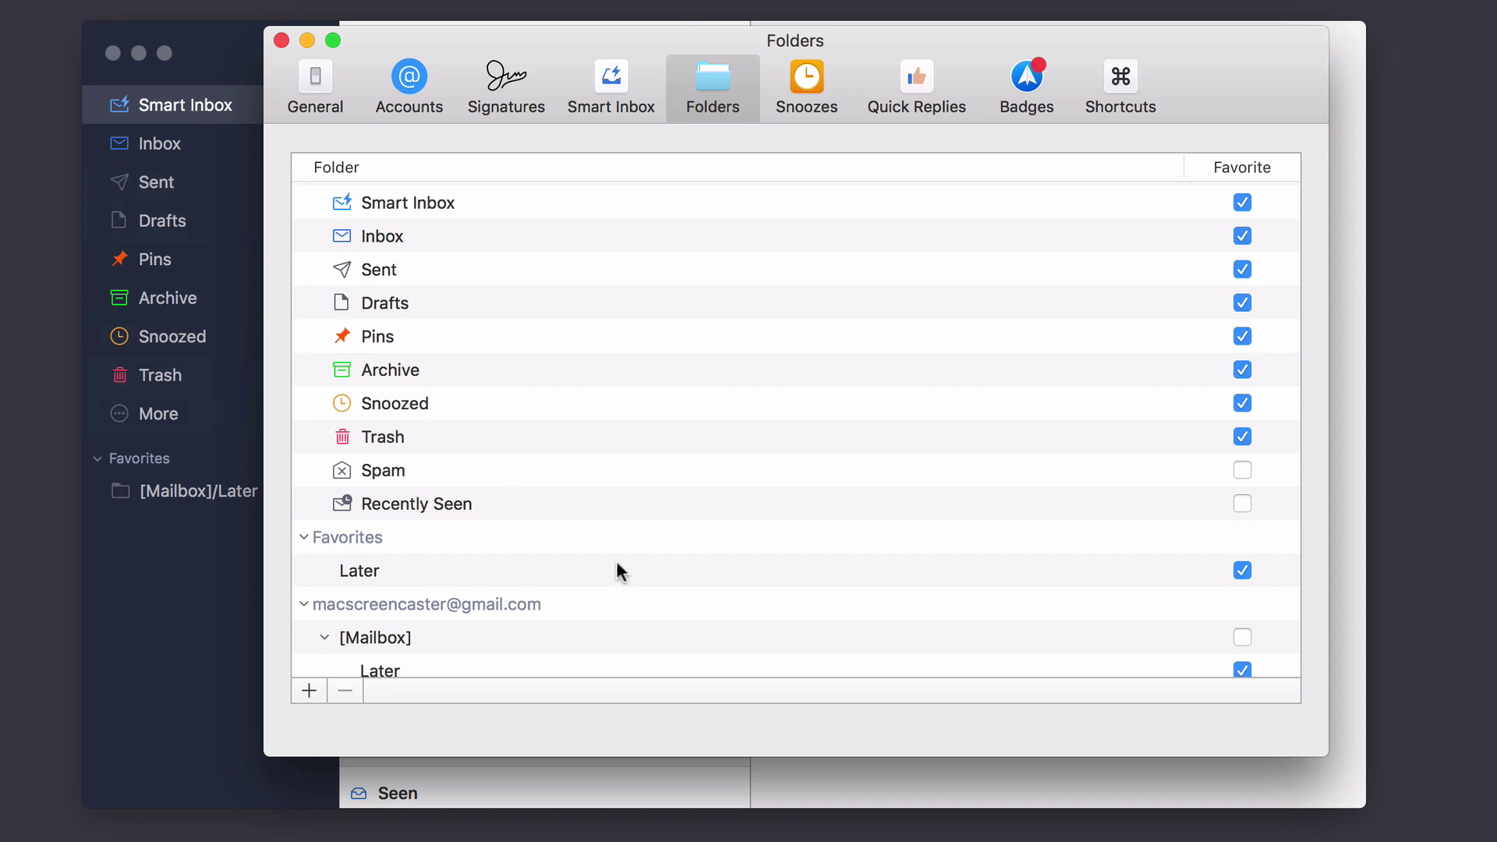
scroll(617, 563, down, 5)
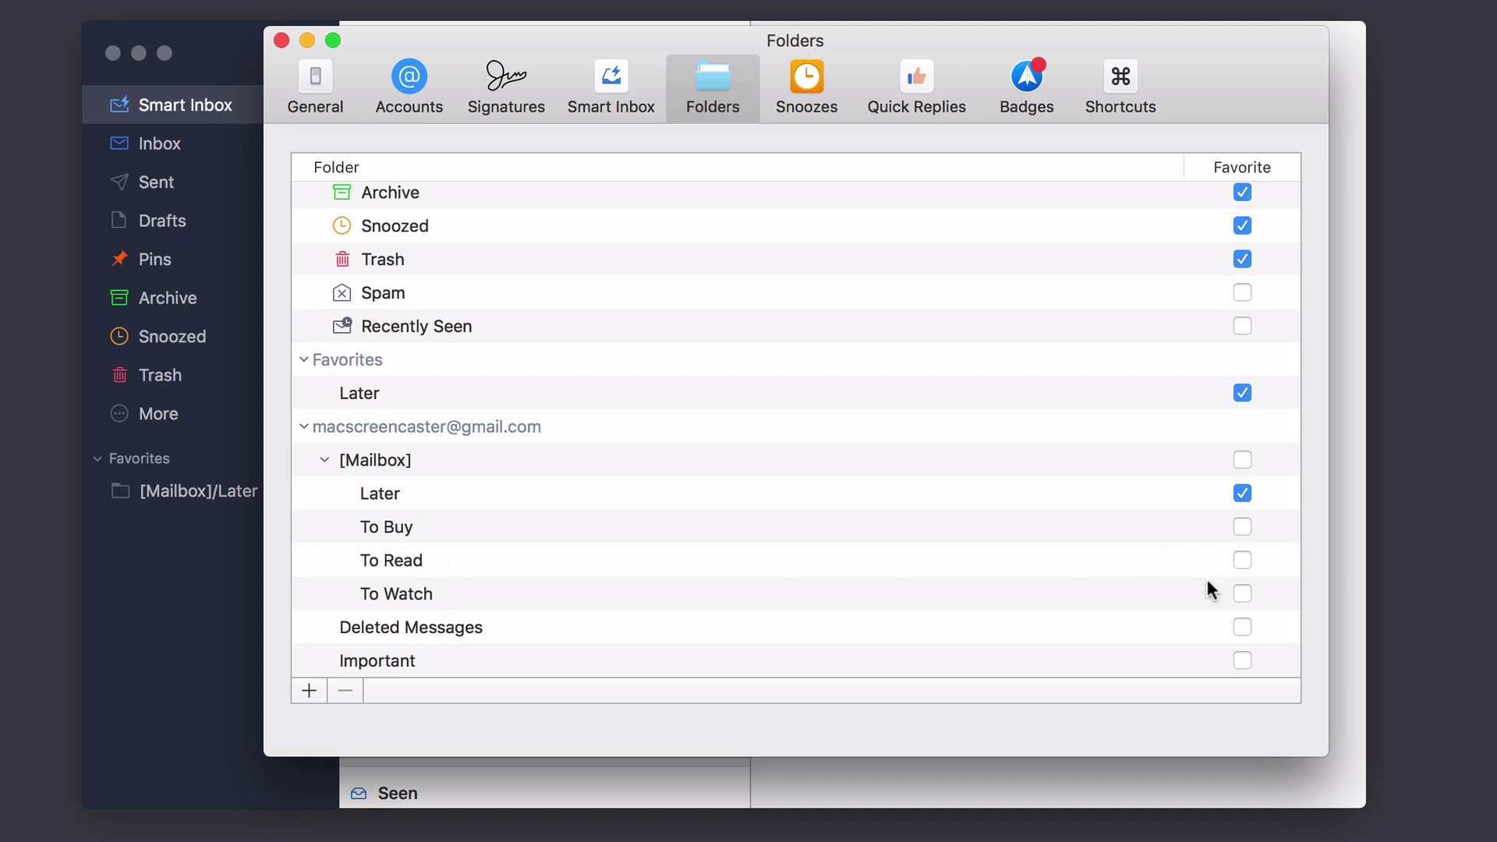
click(1243, 561)
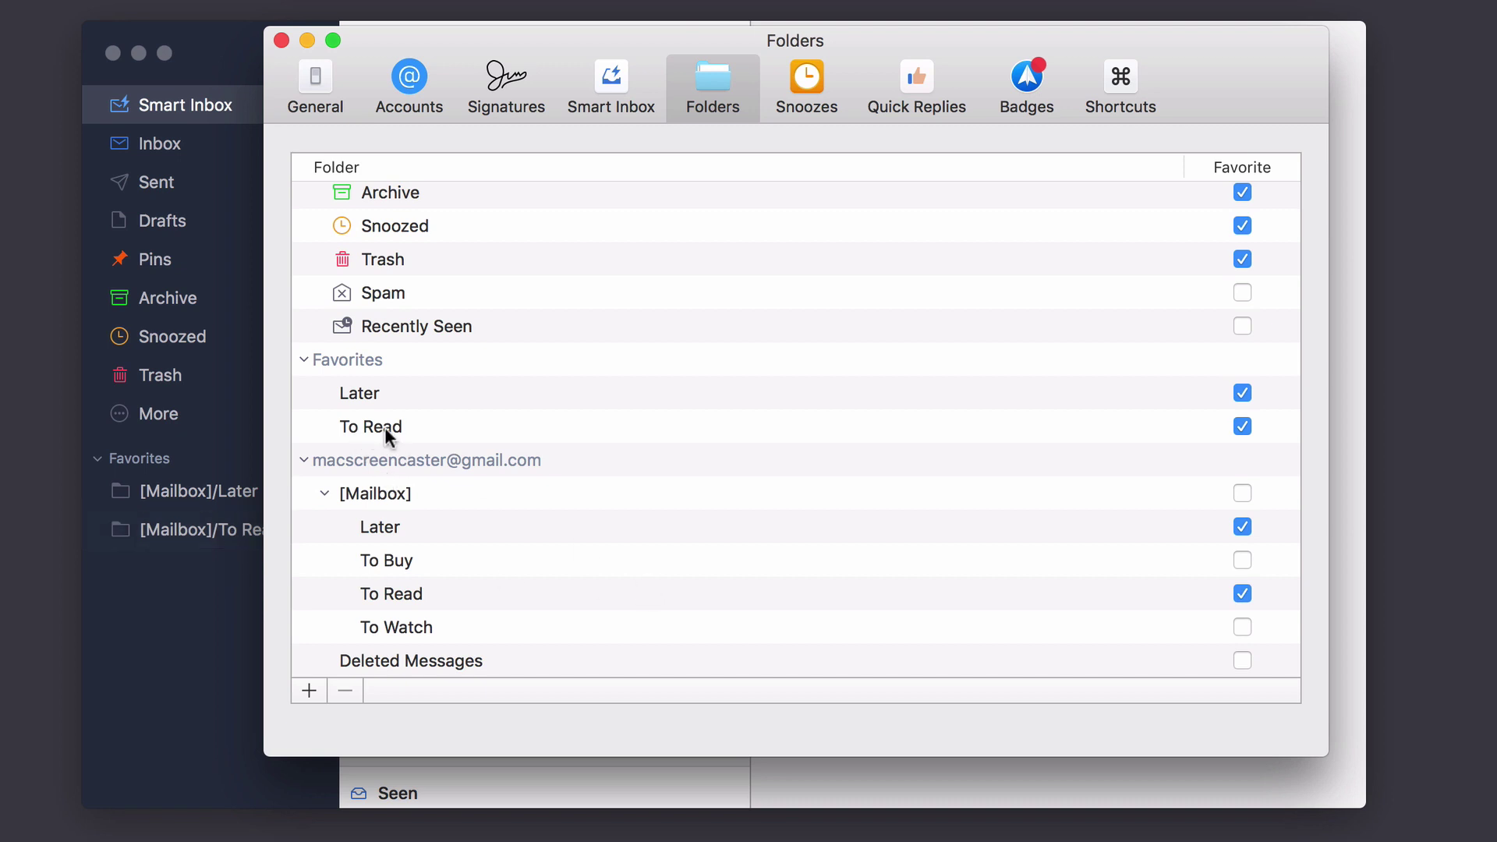
scroll(638, 419, up, 5)
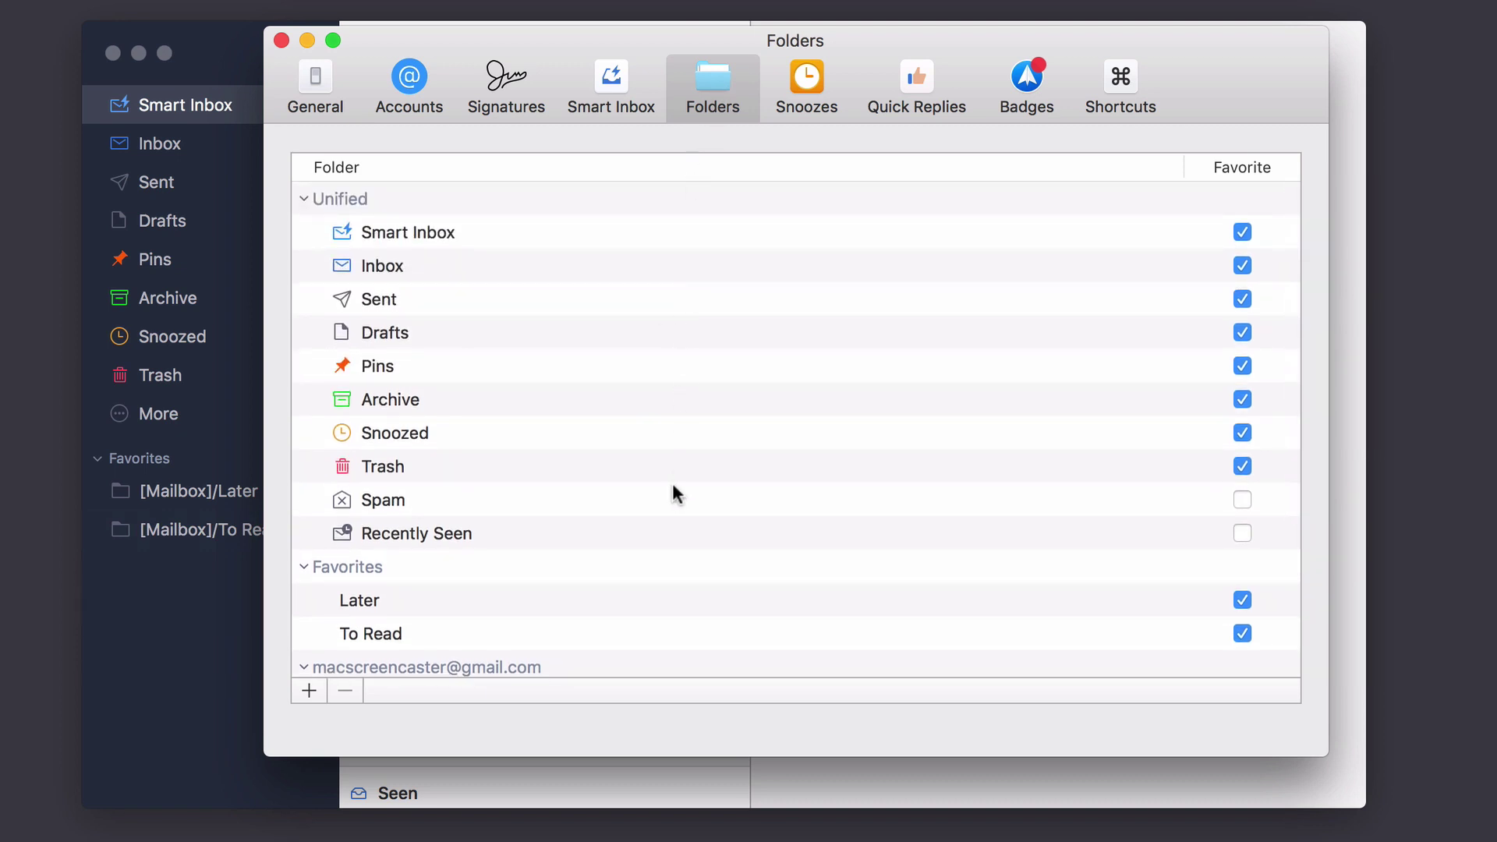
click(281, 40)
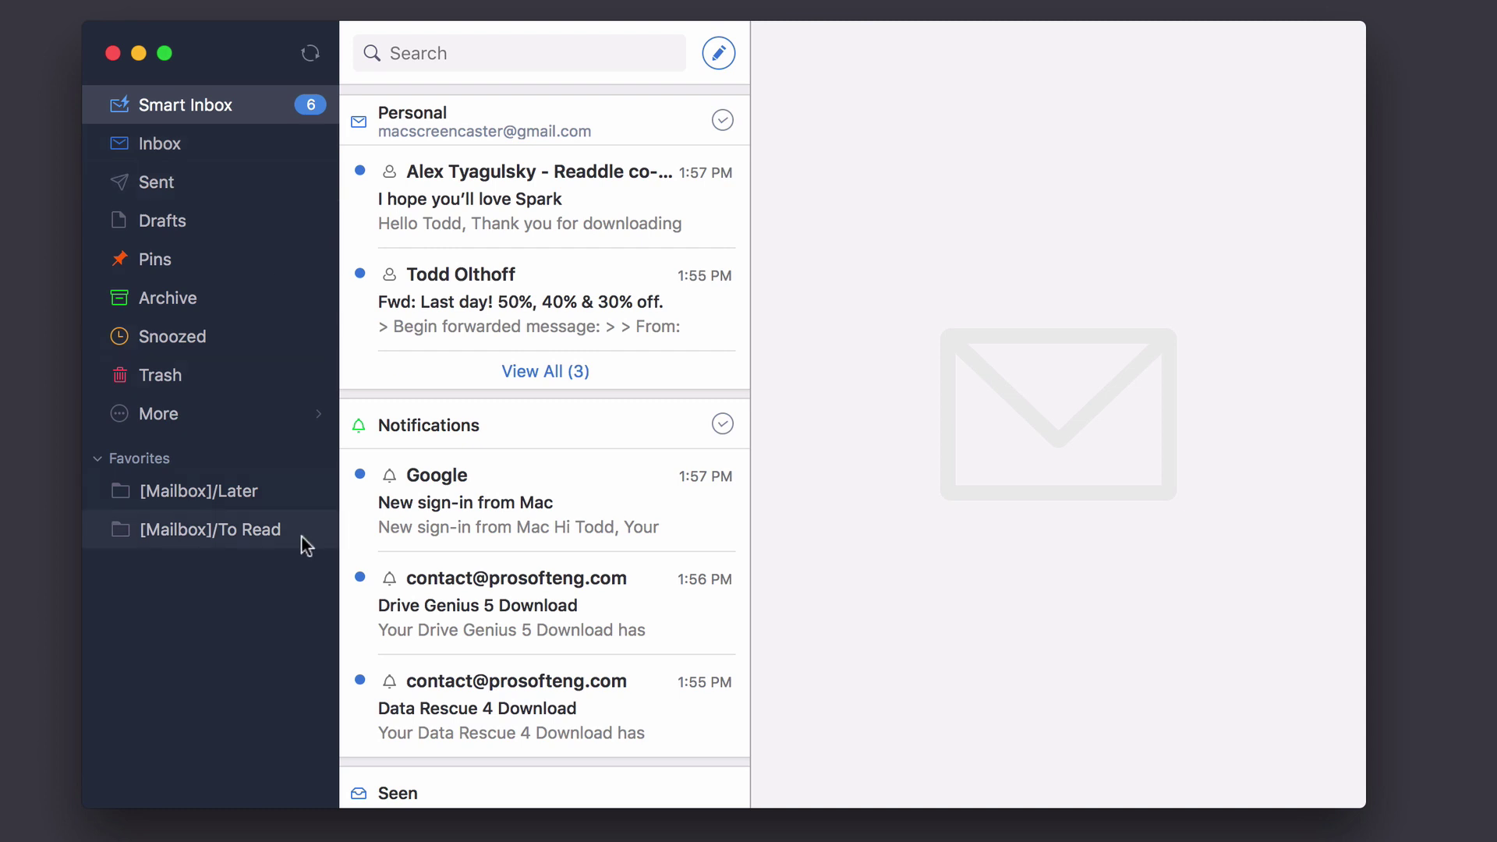
- Pin the Readdle Team 'Welcome To Spark' email from Seen and mark it as unread
scroll(512, 671, down, 3)
click(475, 741)
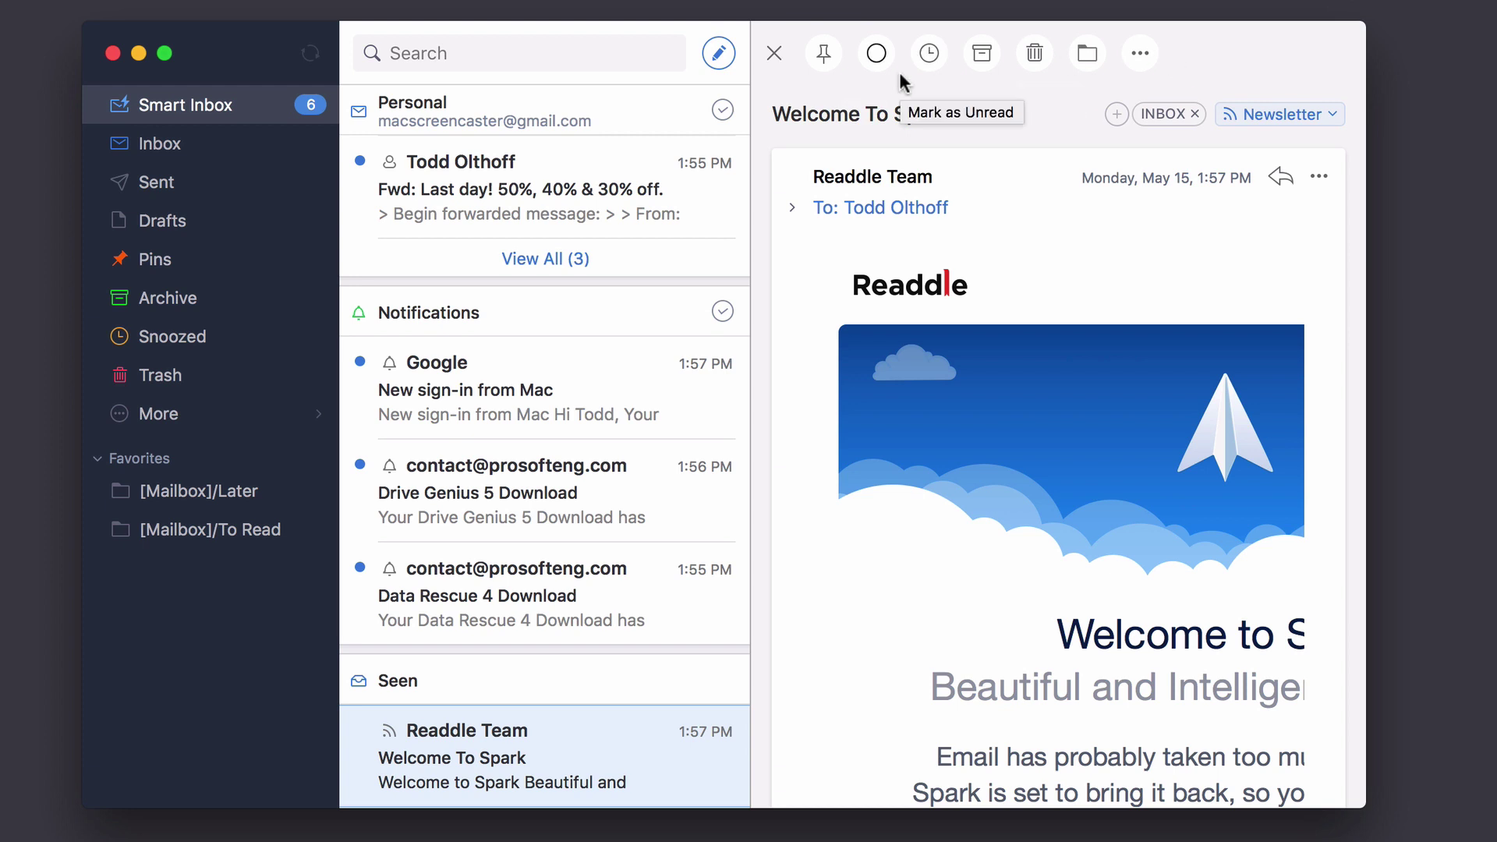
click(821, 54)
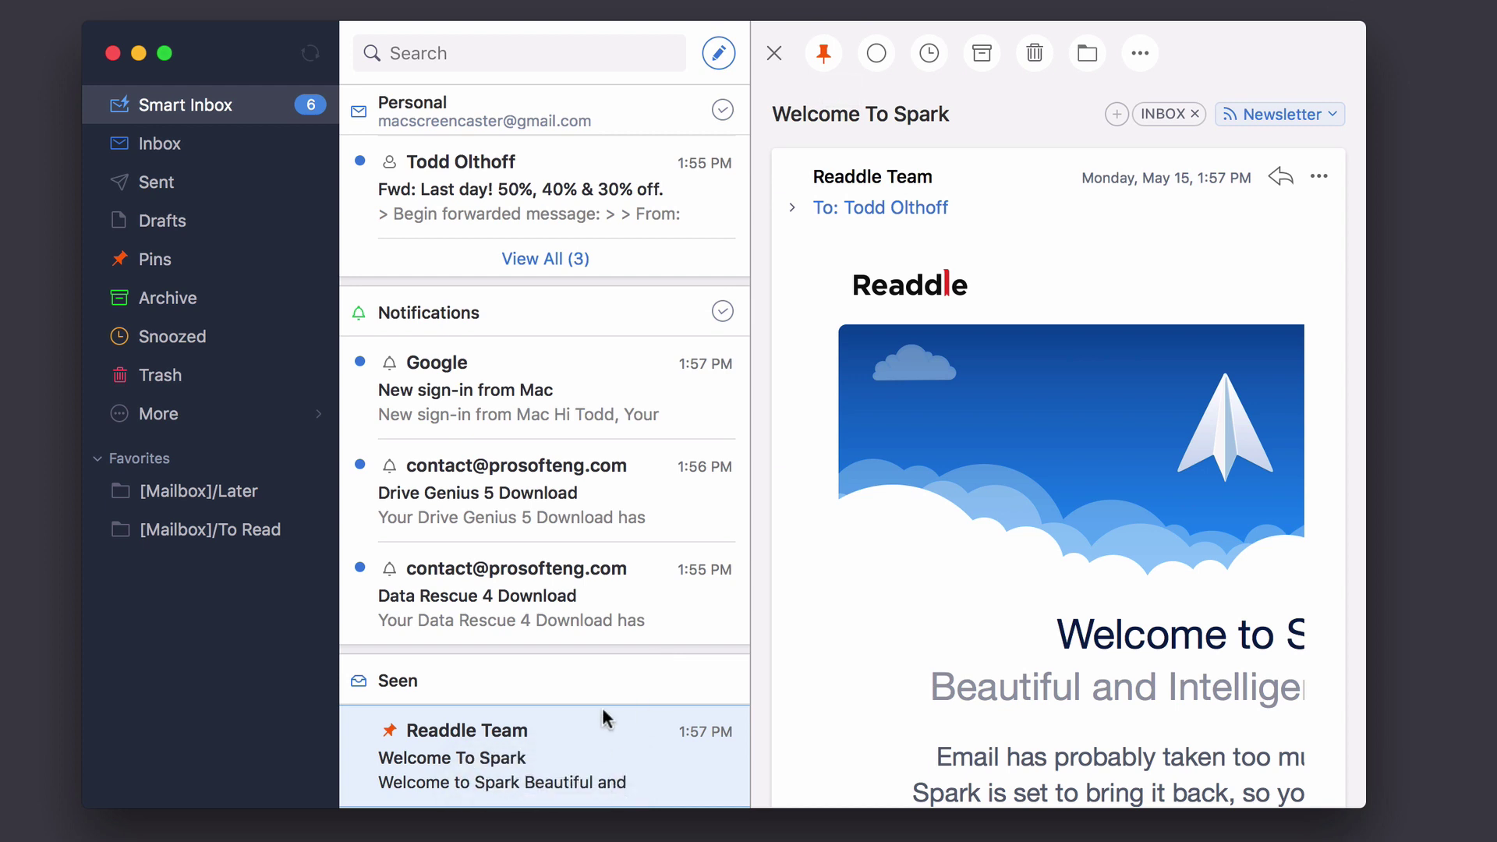
scroll(602, 709, up, 1)
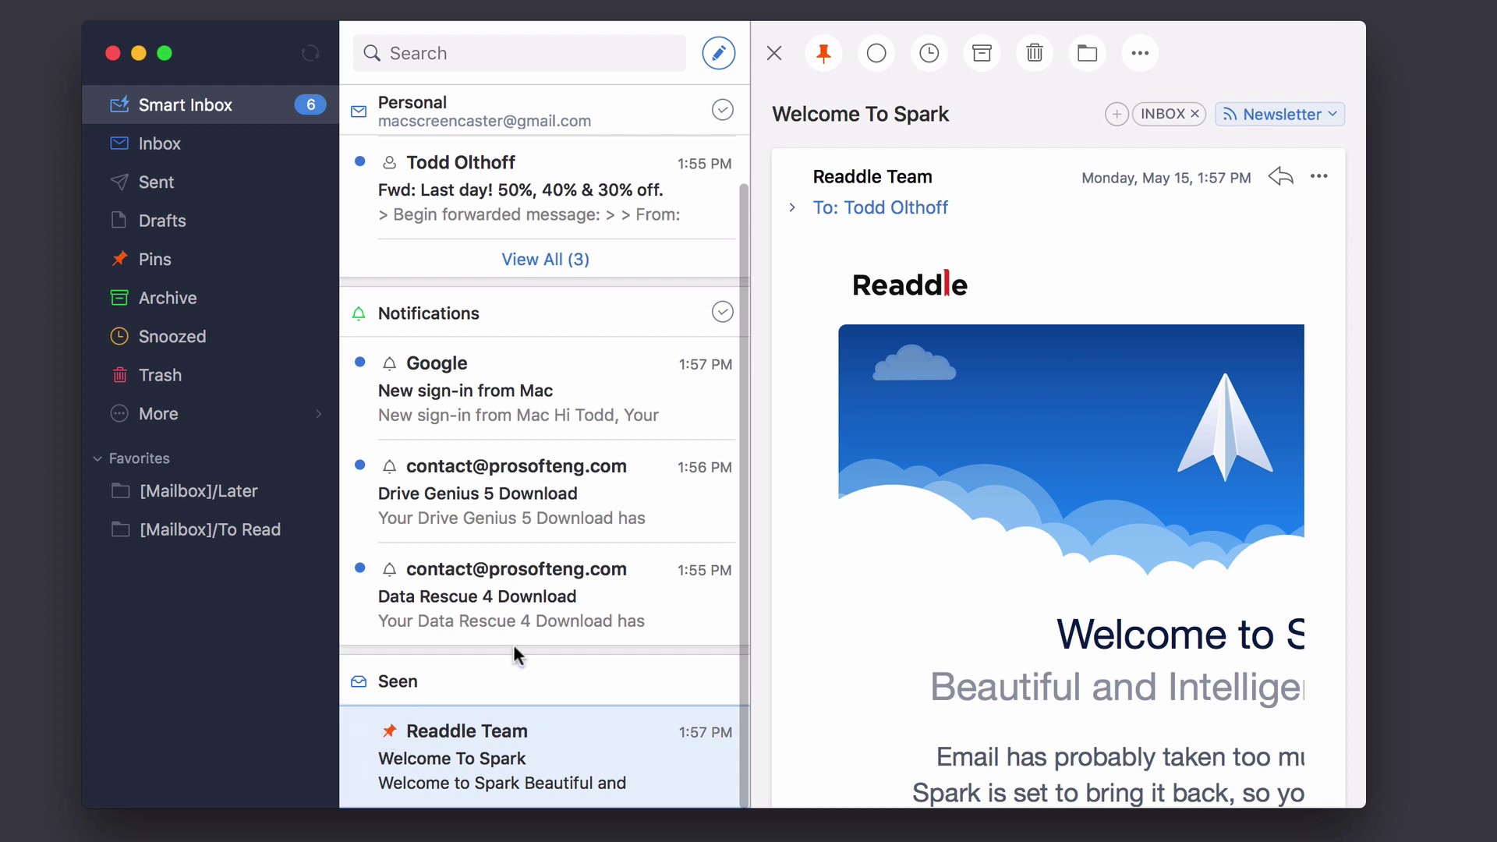
scroll(513, 644, up, 3)
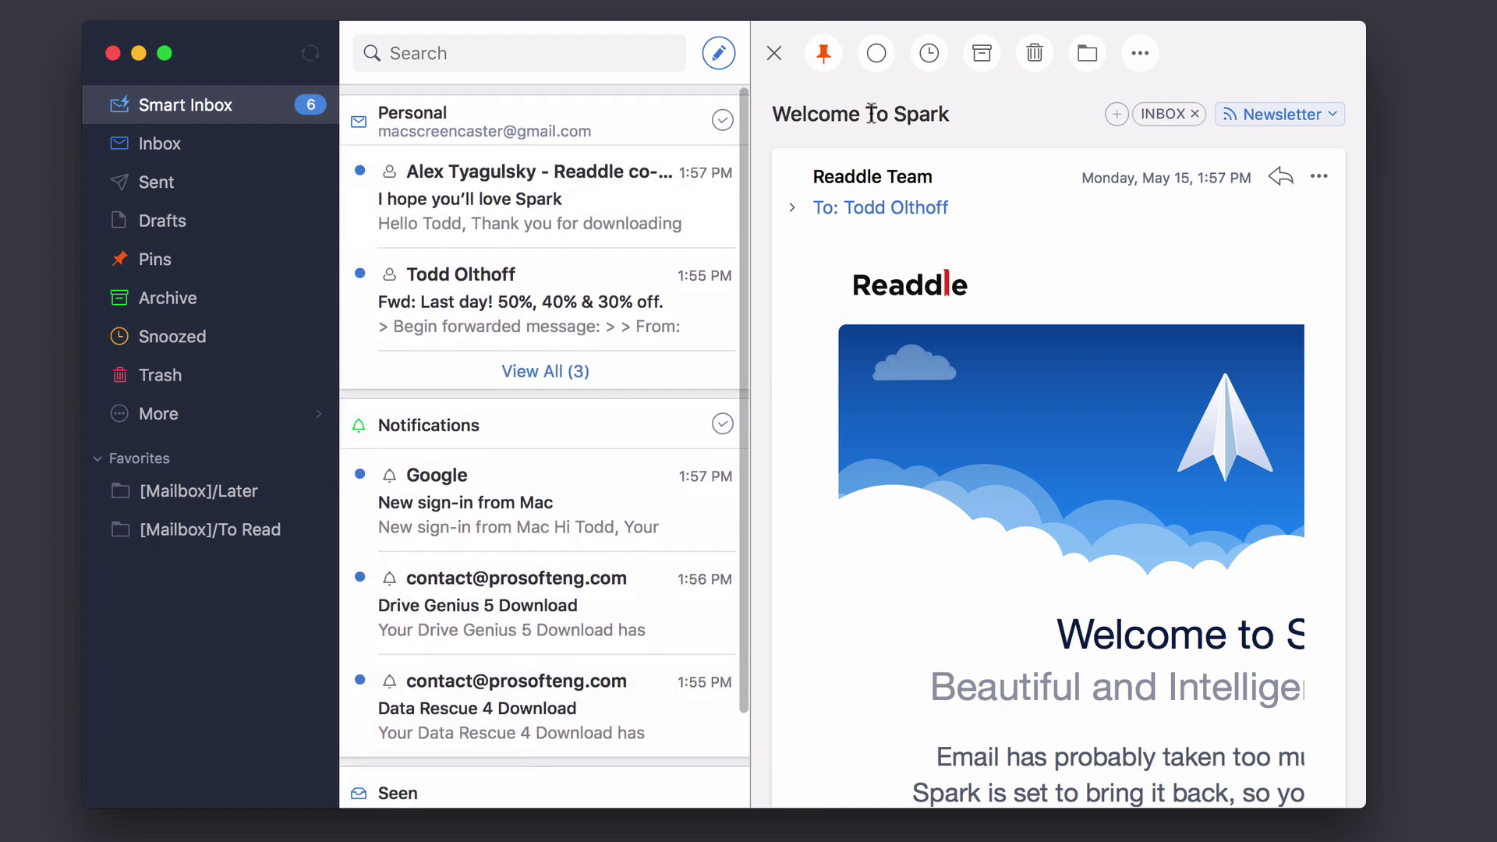
click(876, 59)
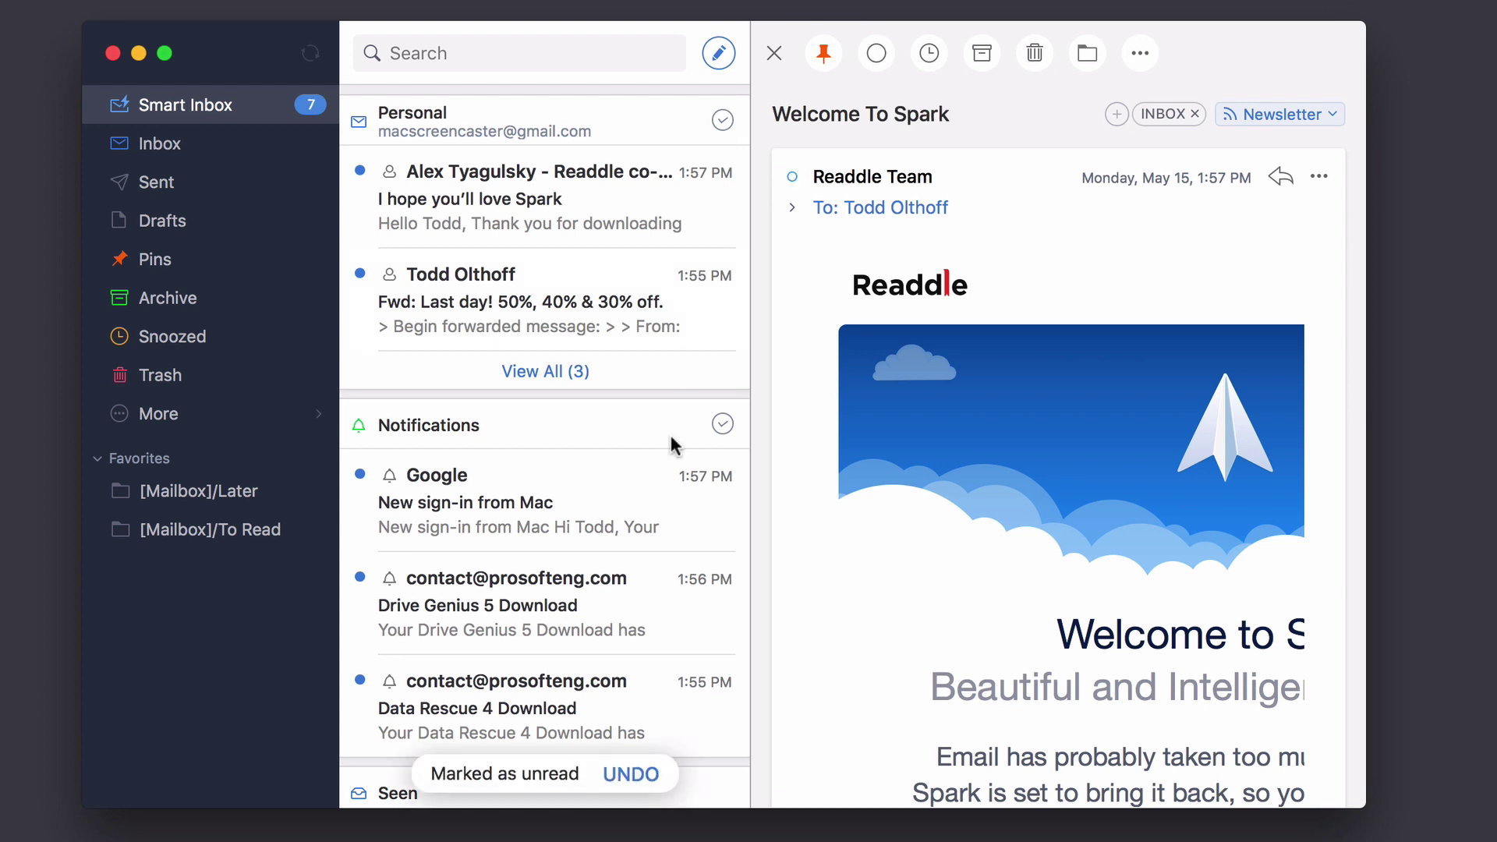
scroll(671, 443, down, 1)
scroll(671, 433, down, 3)
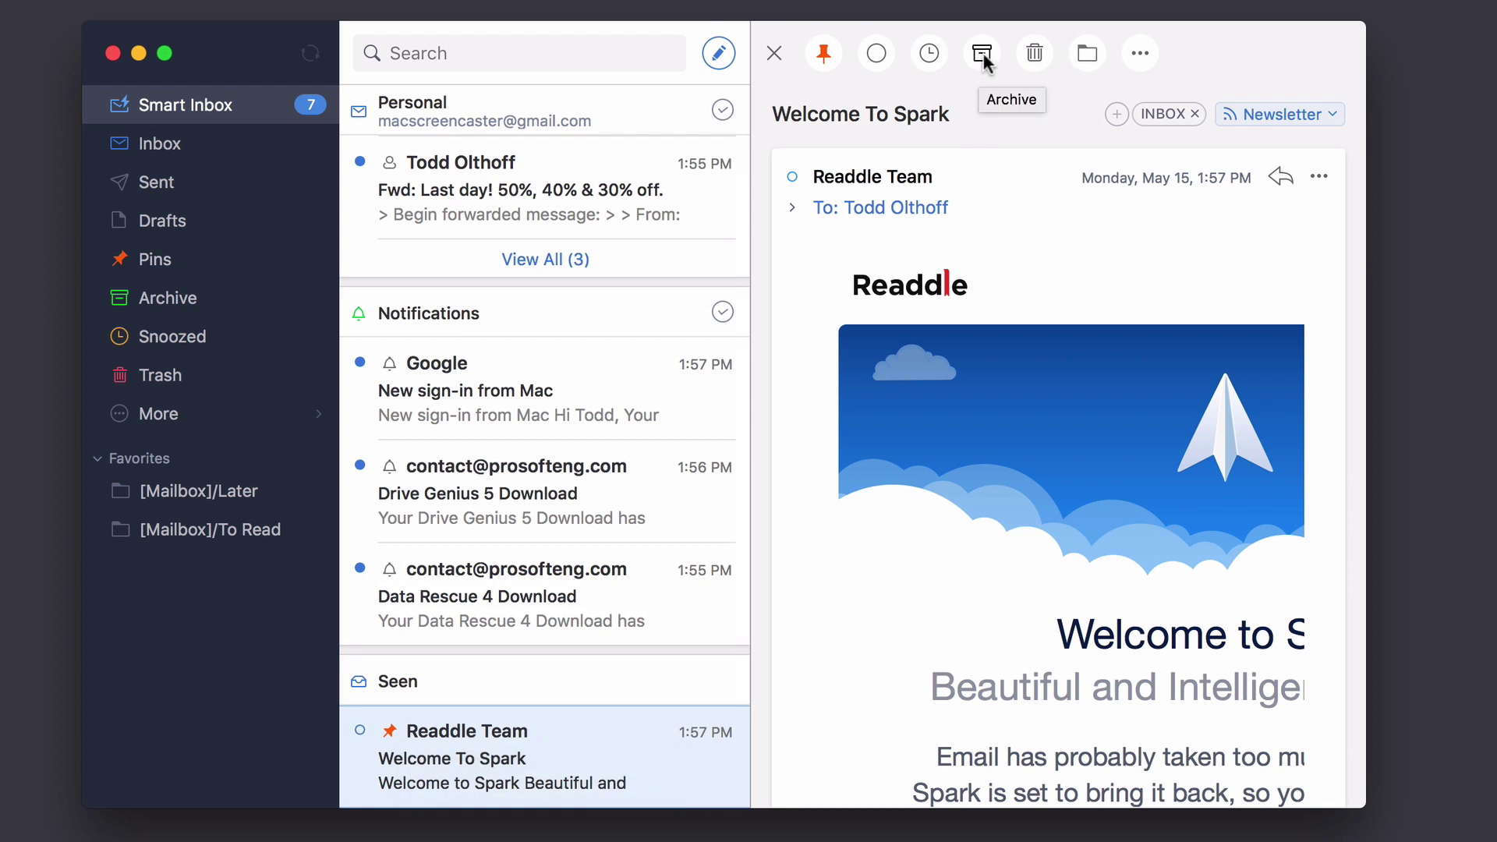
- Snooze the 'Welcome To Spark' email to Later Today, 5:00 PM
click(927, 53)
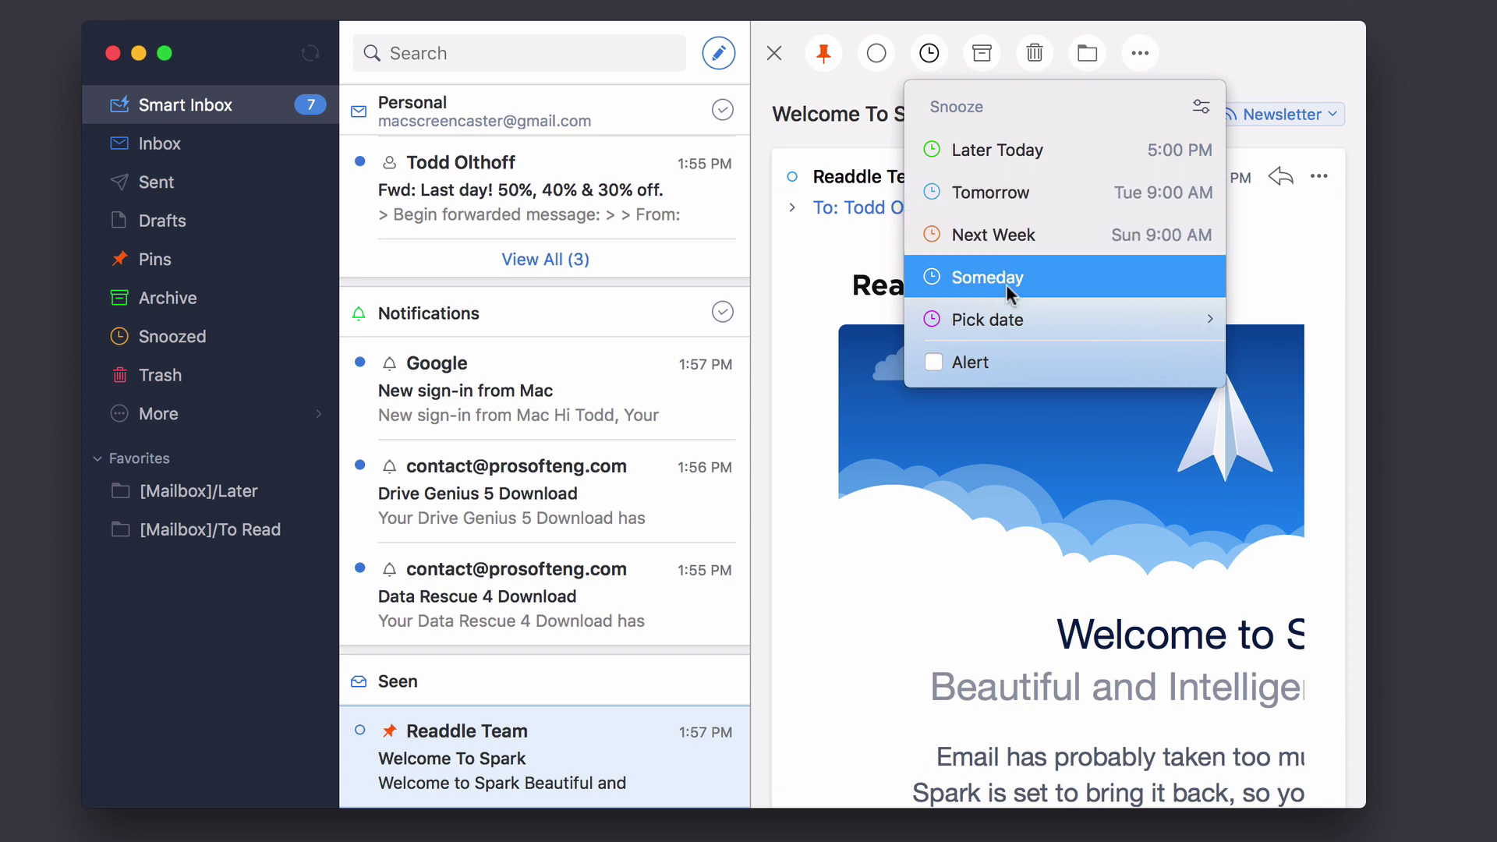
mouse_move(1011, 320)
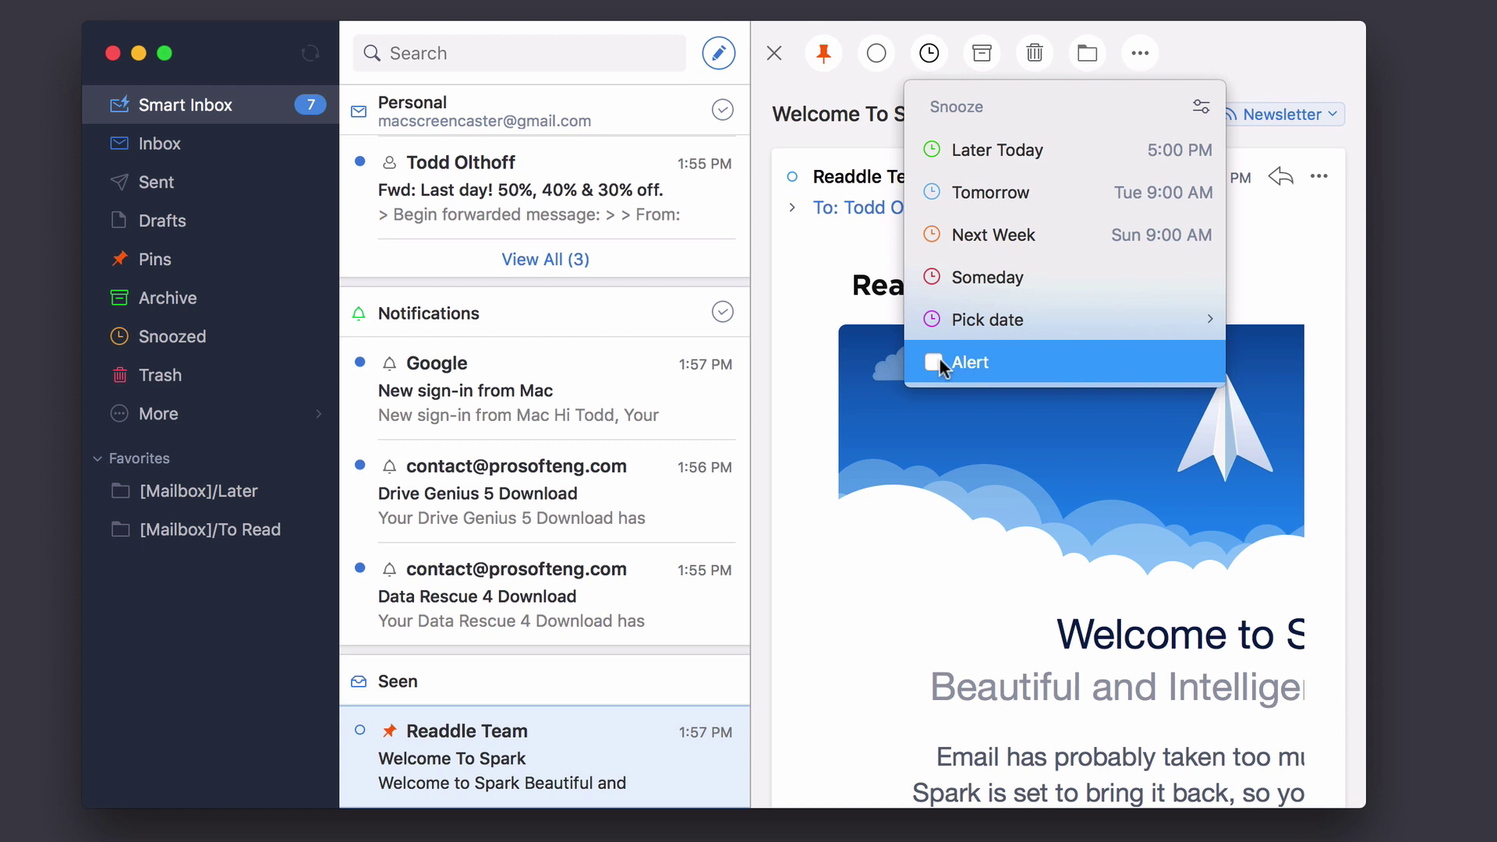
click(989, 148)
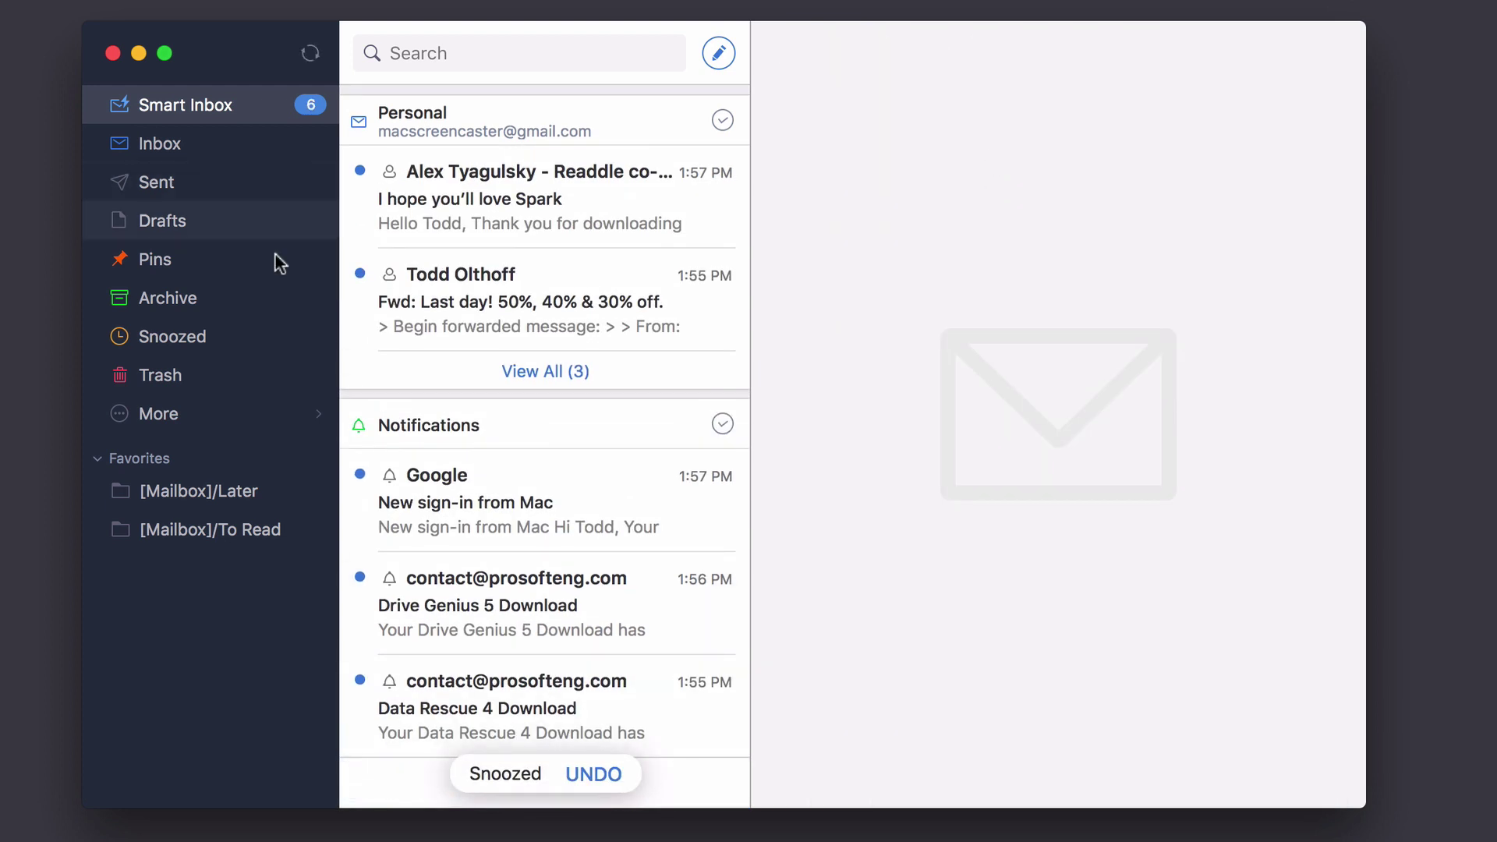
- Open the snoozed 'Welcome To Spark' email from the Snoozed folder, after checking Pins
click(202, 338)
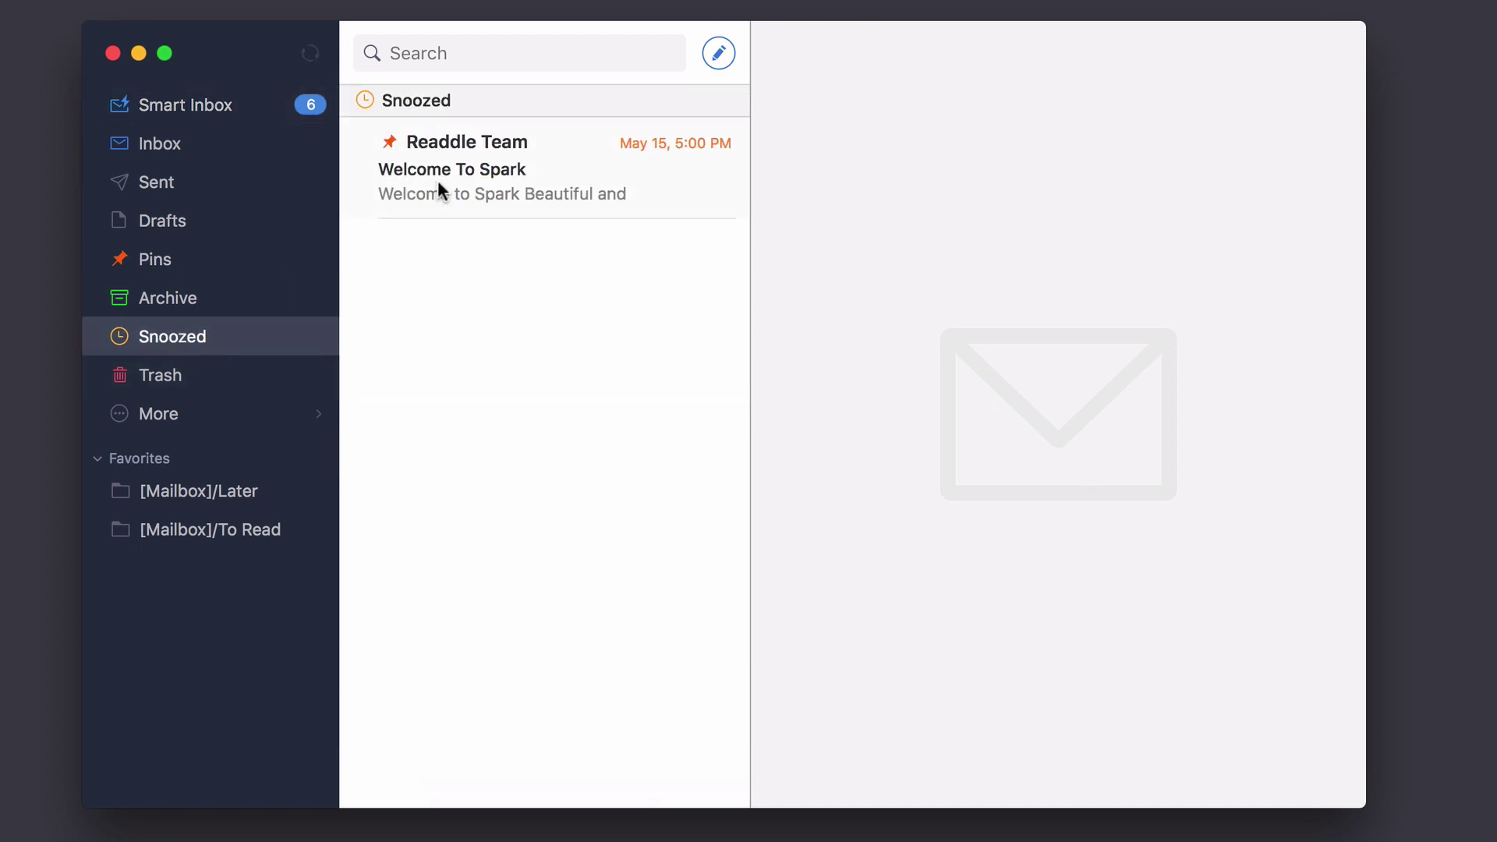
click(171, 264)
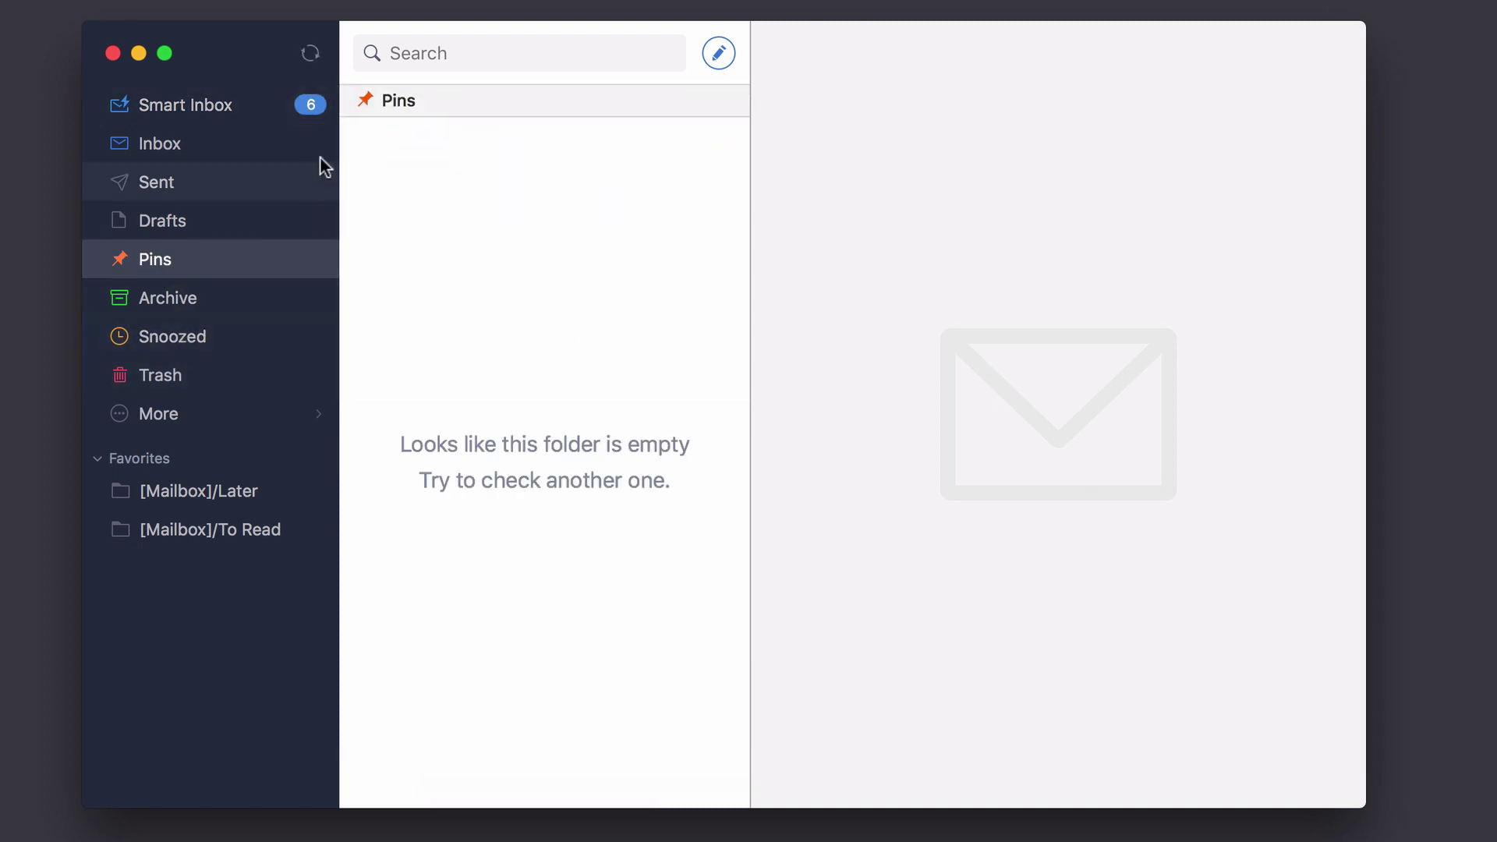
click(188, 349)
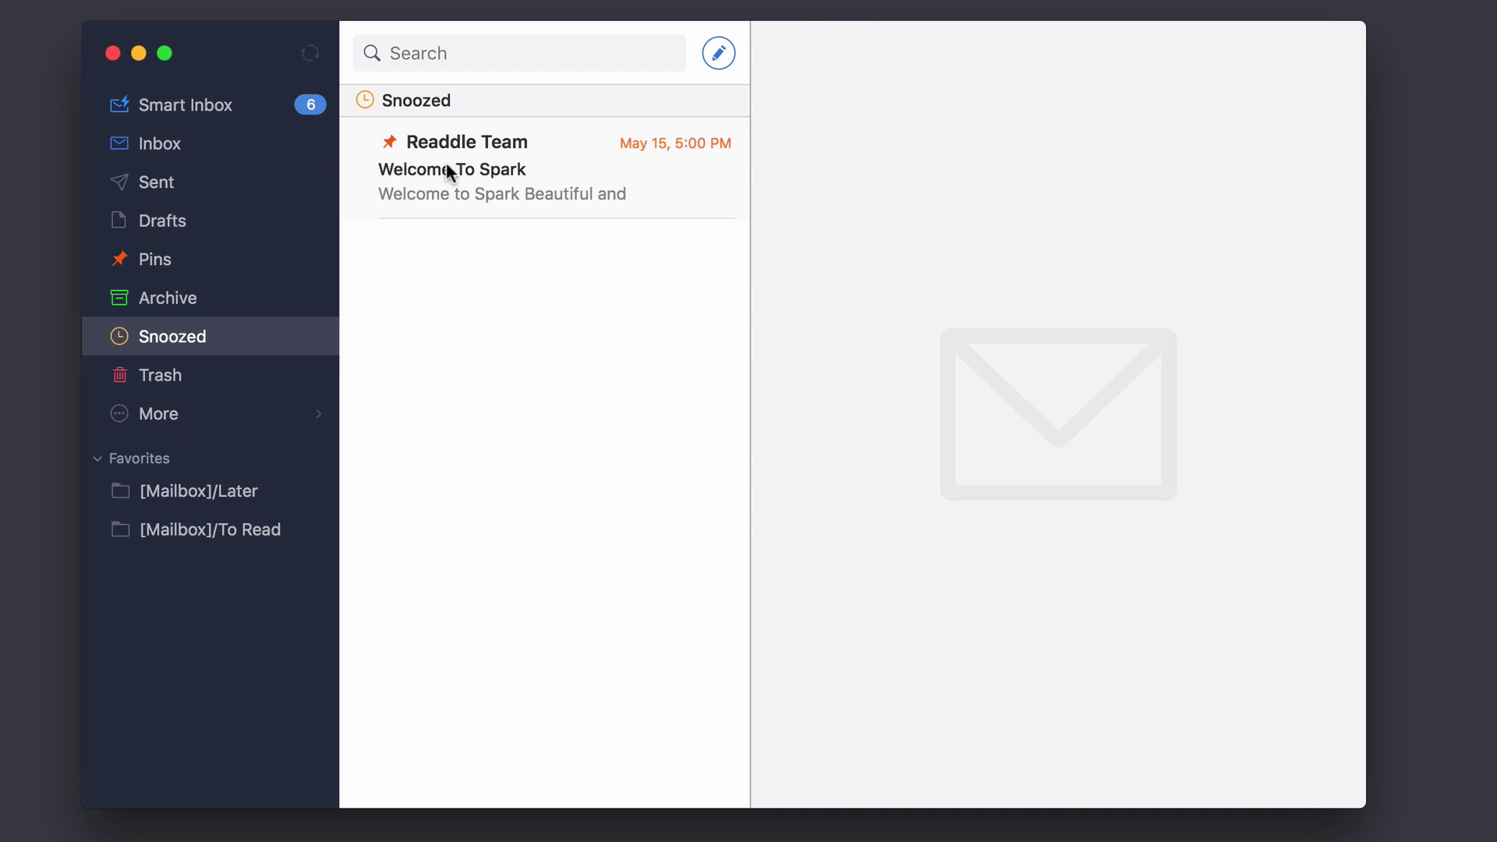
click(452, 168)
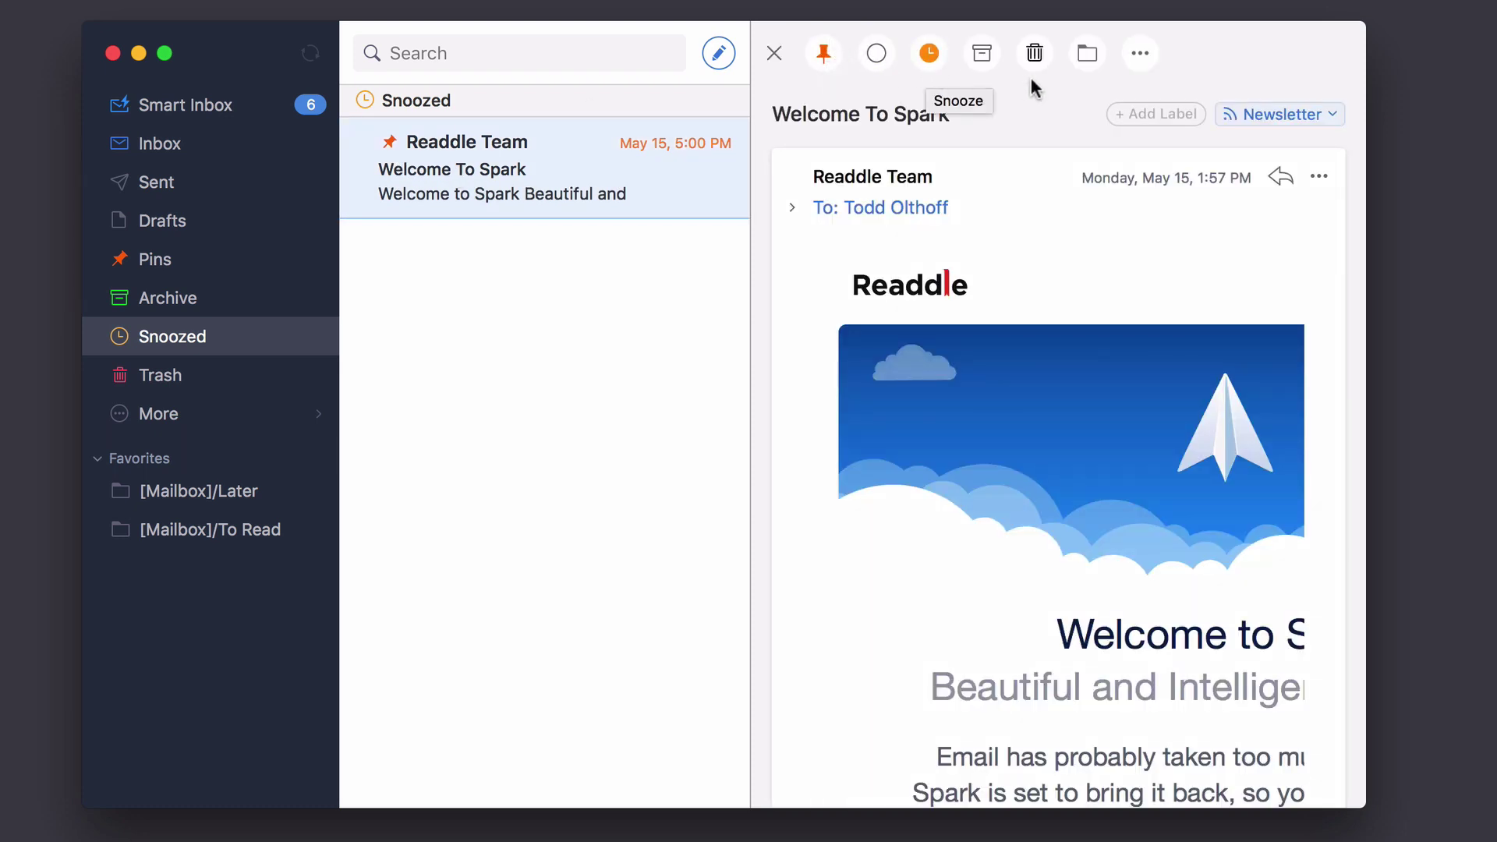
click(1089, 54)
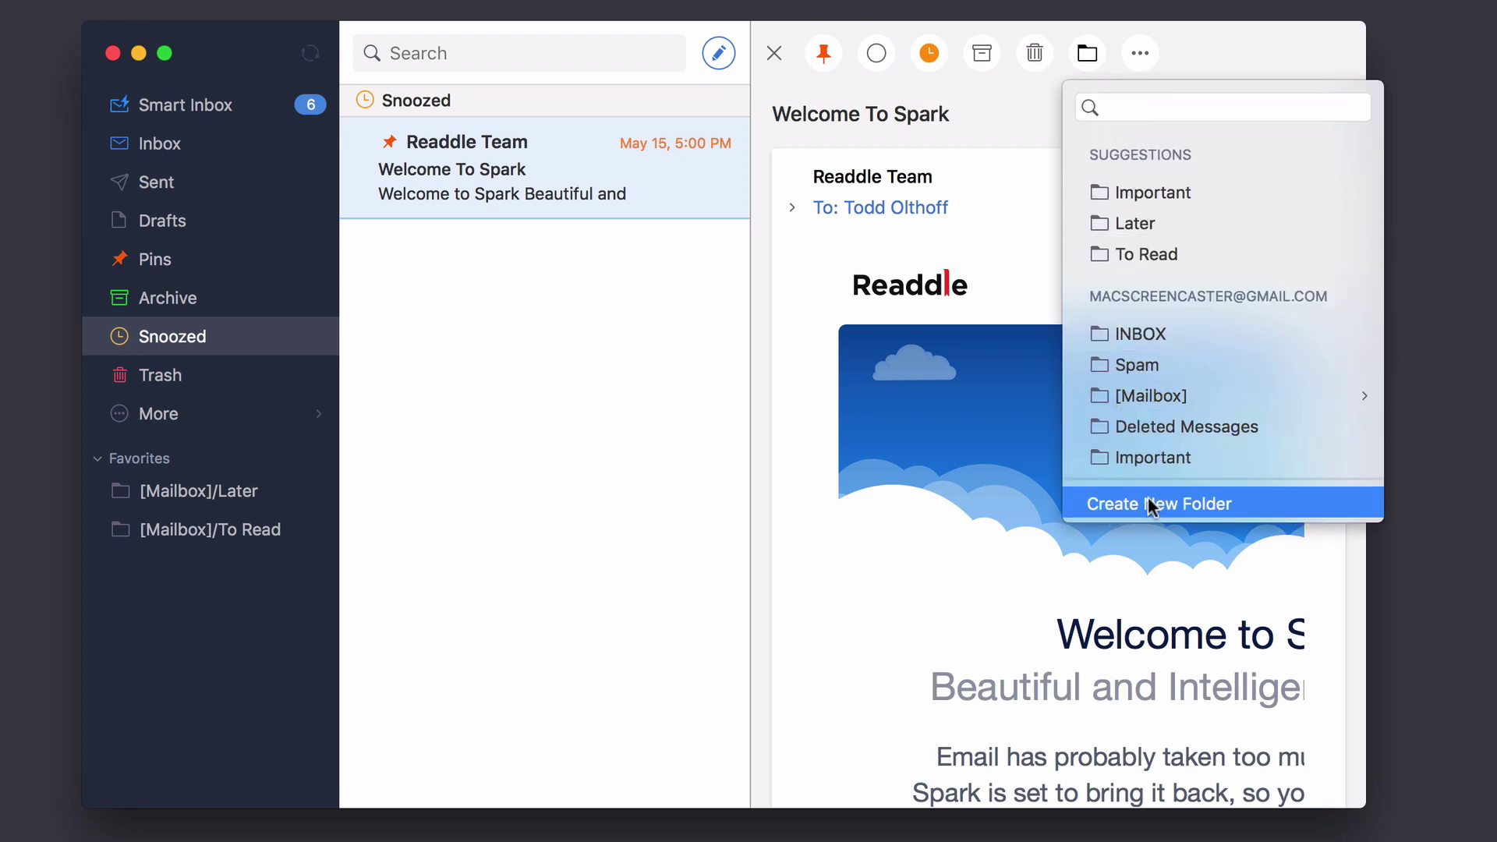
- Move the 'Welcome To Spark' email back to the Inbox via More actions
click(1096, 54)
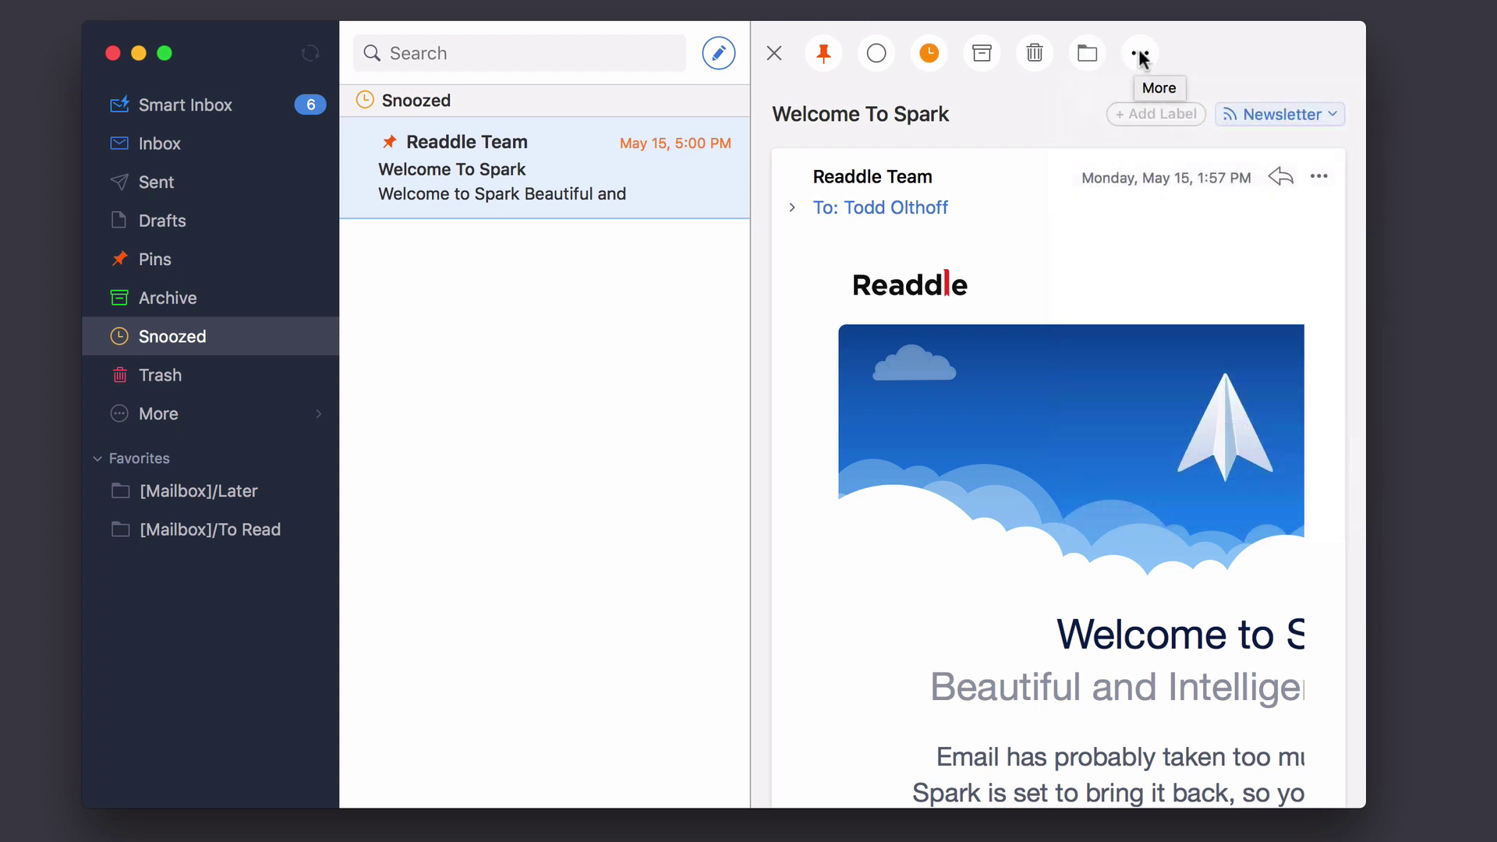
click(1140, 55)
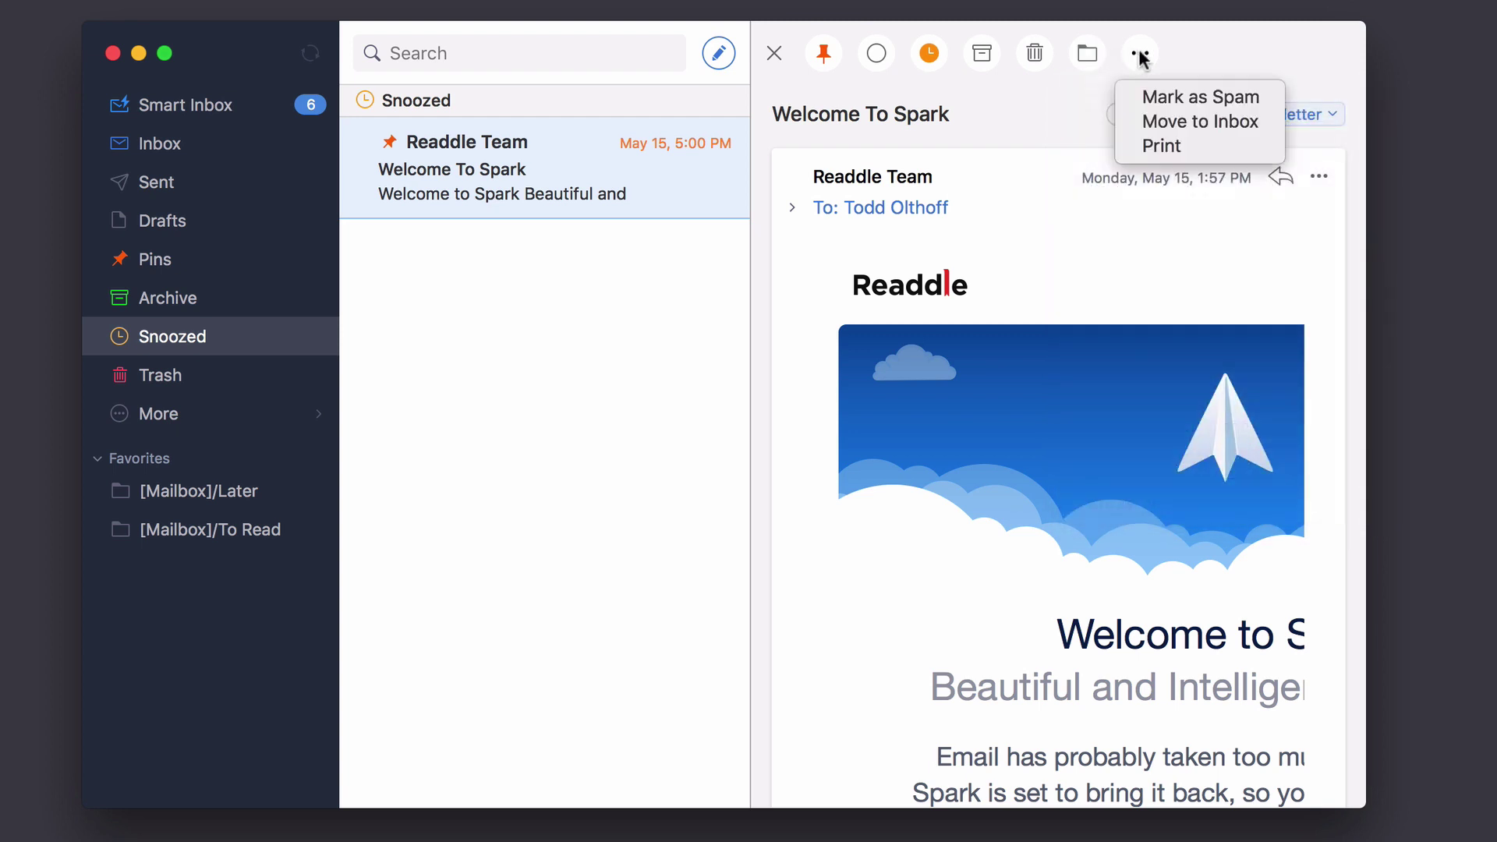
click(1219, 122)
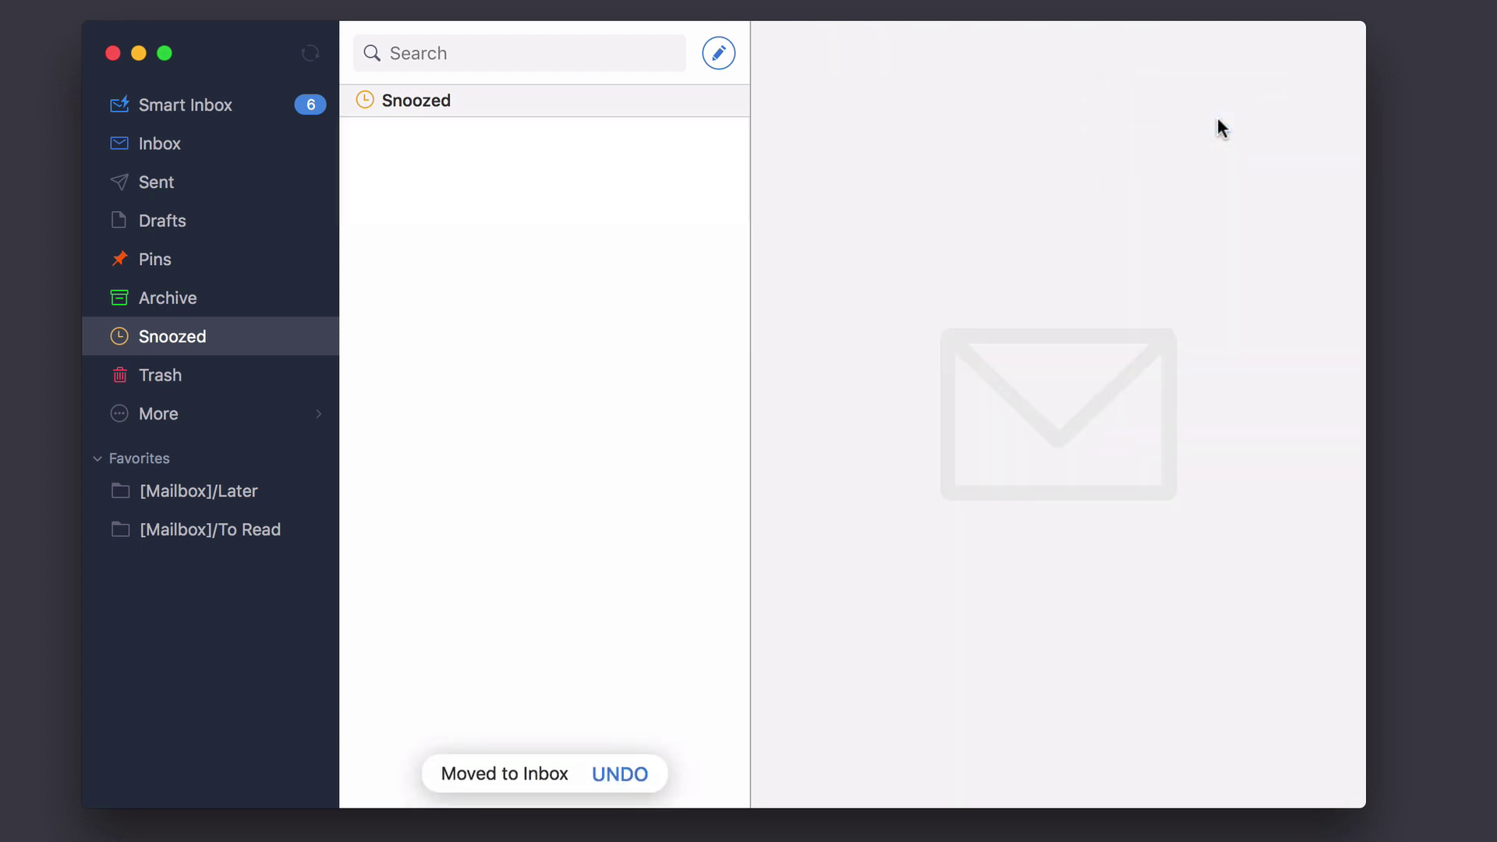
- Open the pinned email from the Pins folder, then from Smart Inbox's Pins group
click(173, 265)
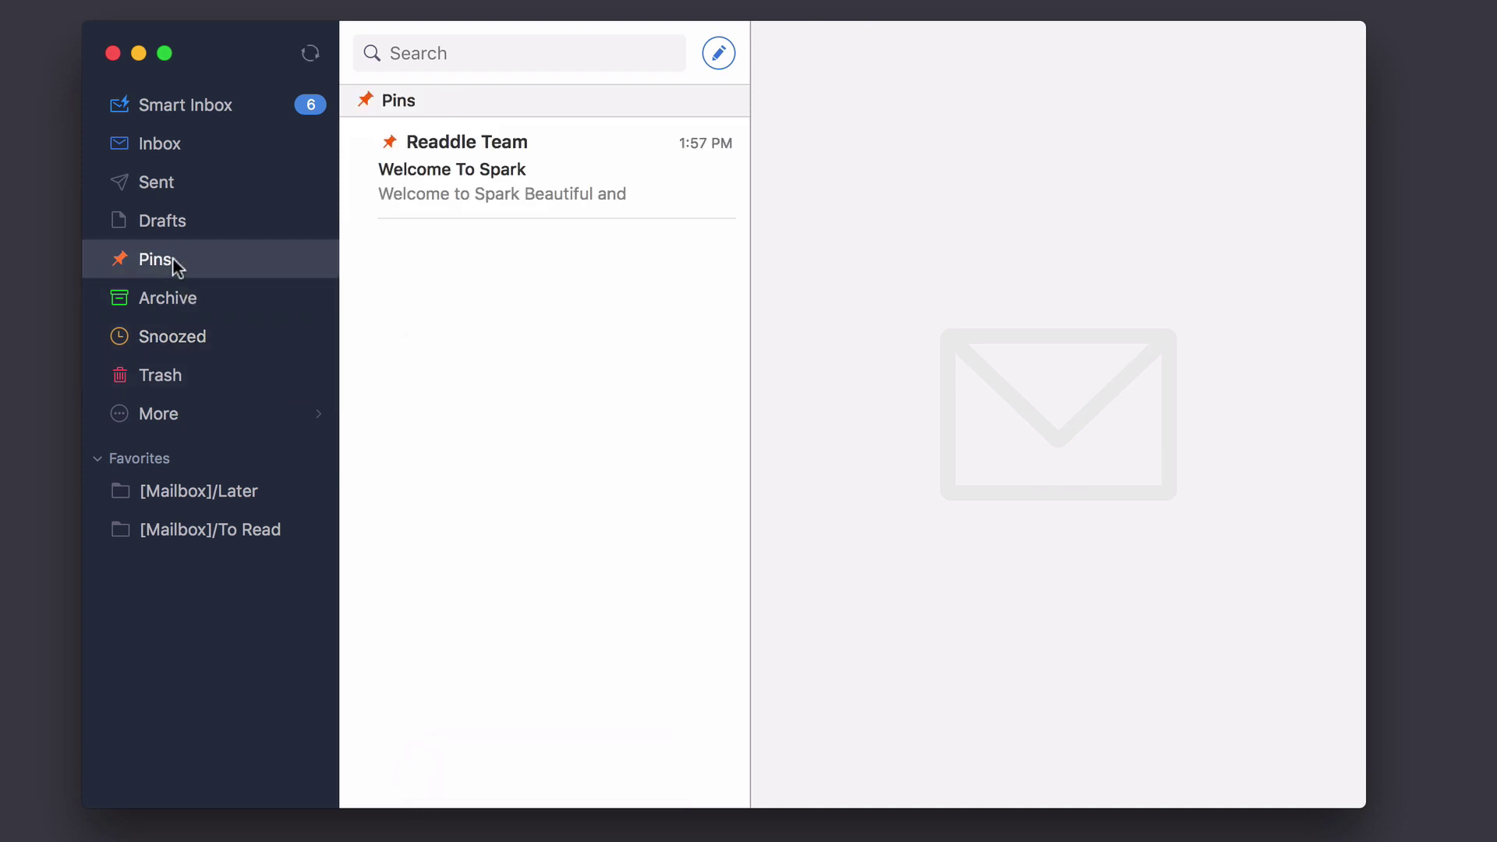
click(449, 190)
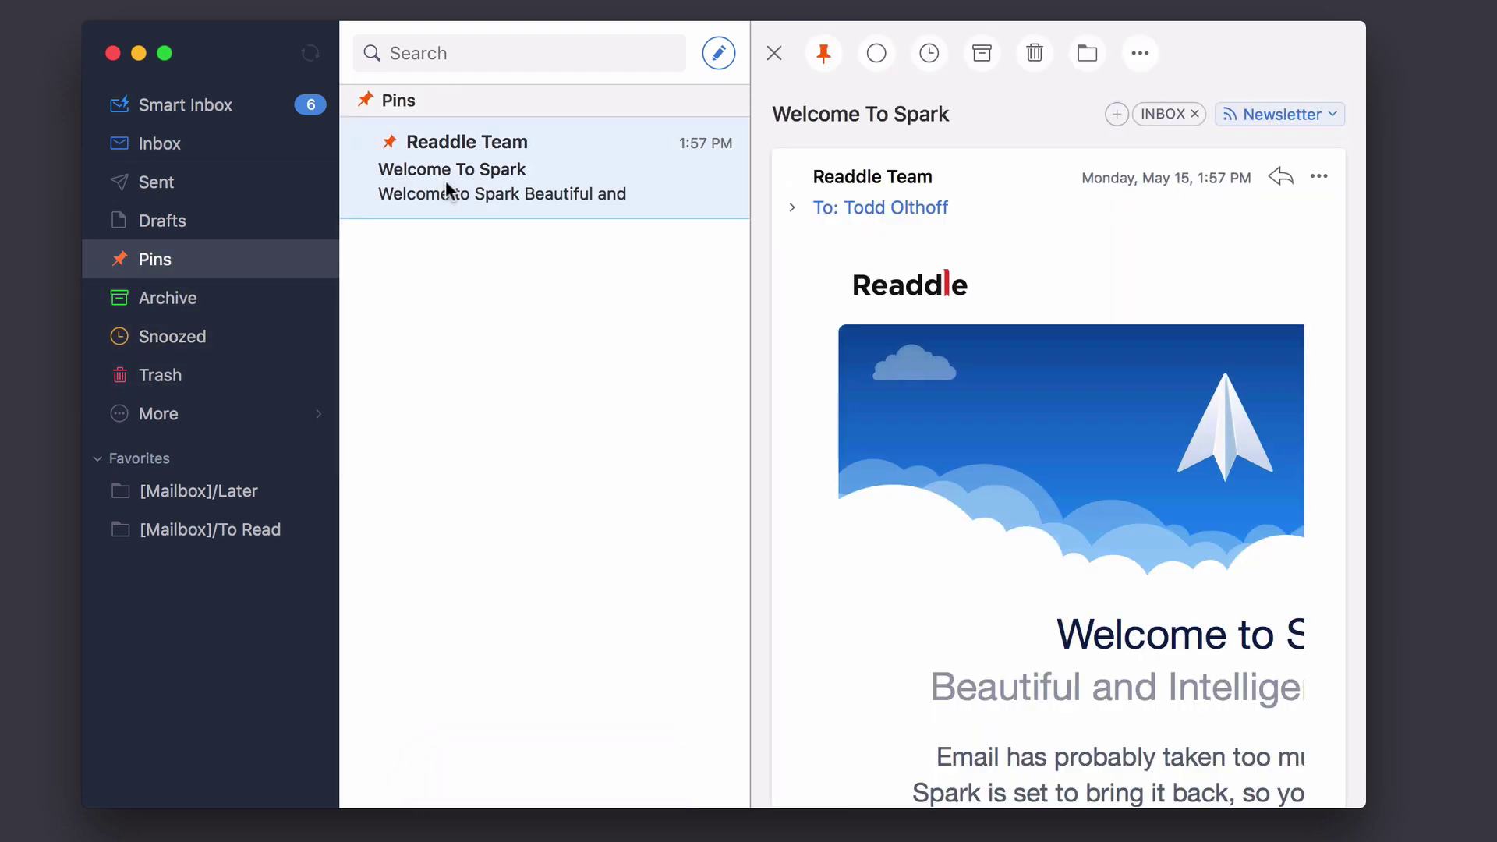
click(204, 114)
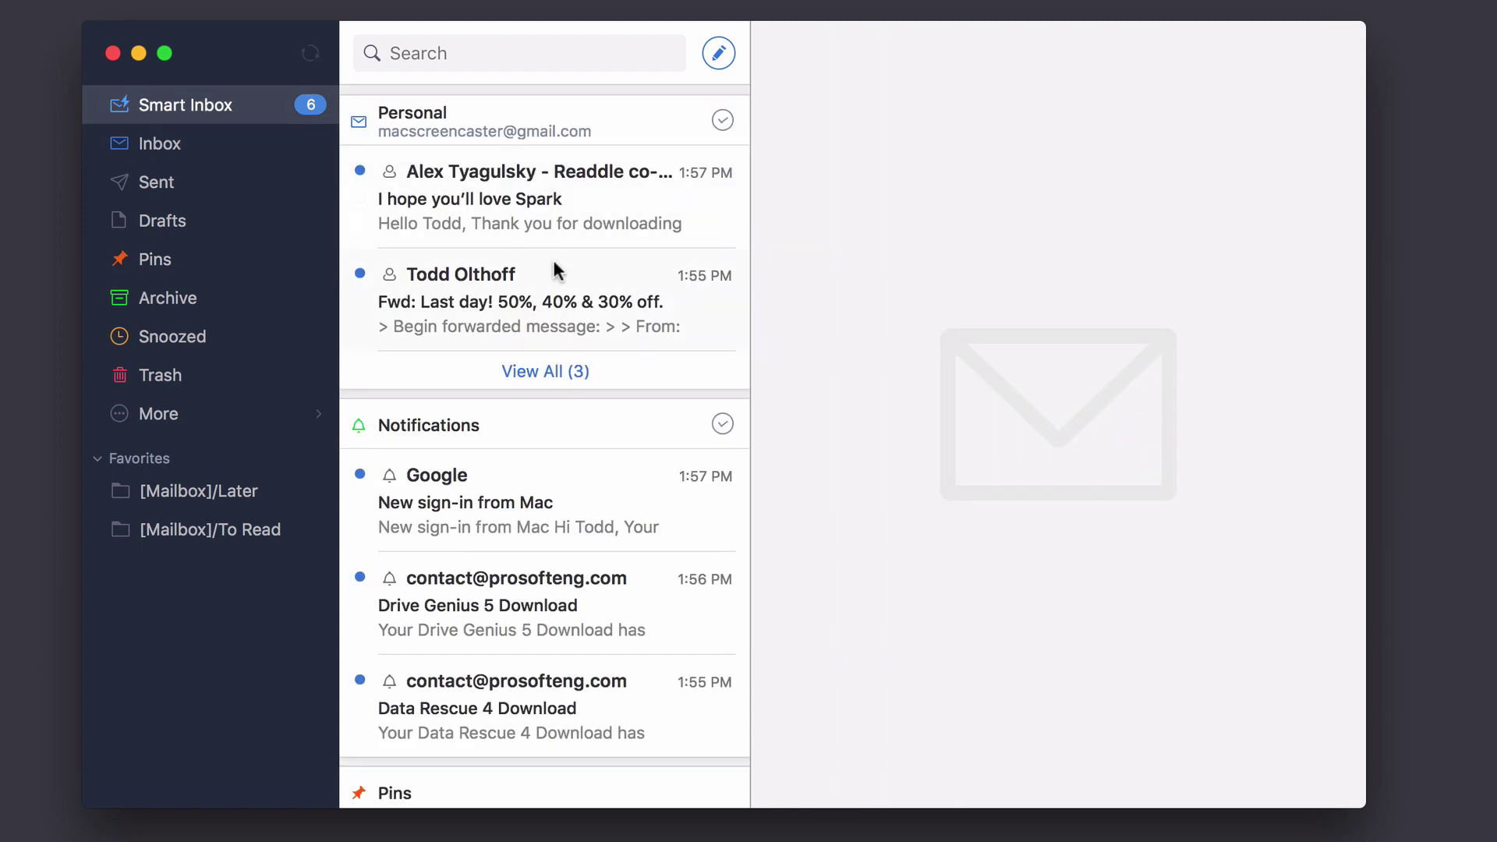
scroll(554, 261, down, 3)
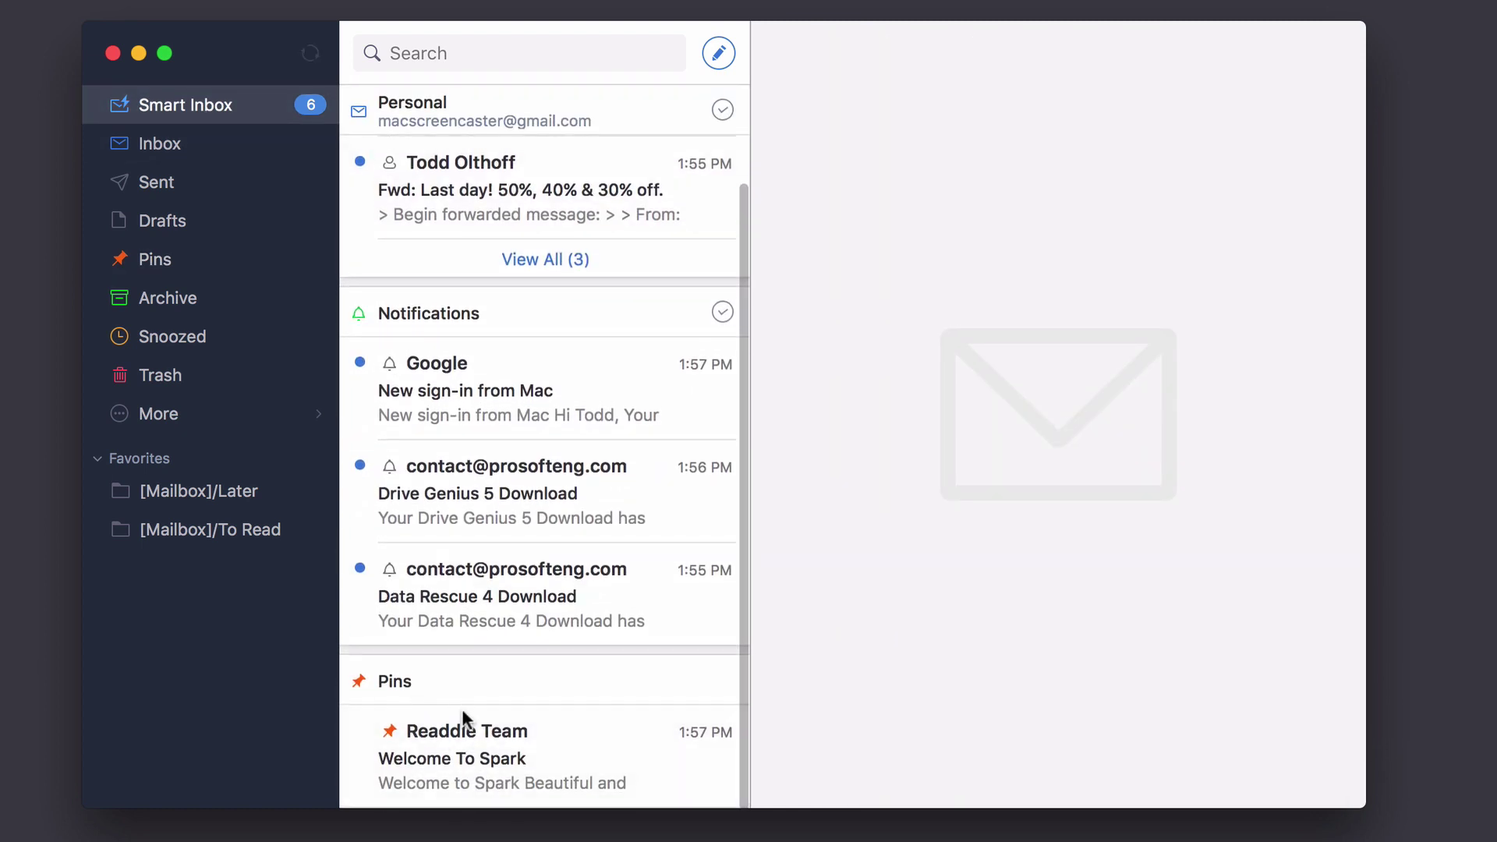
click(468, 753)
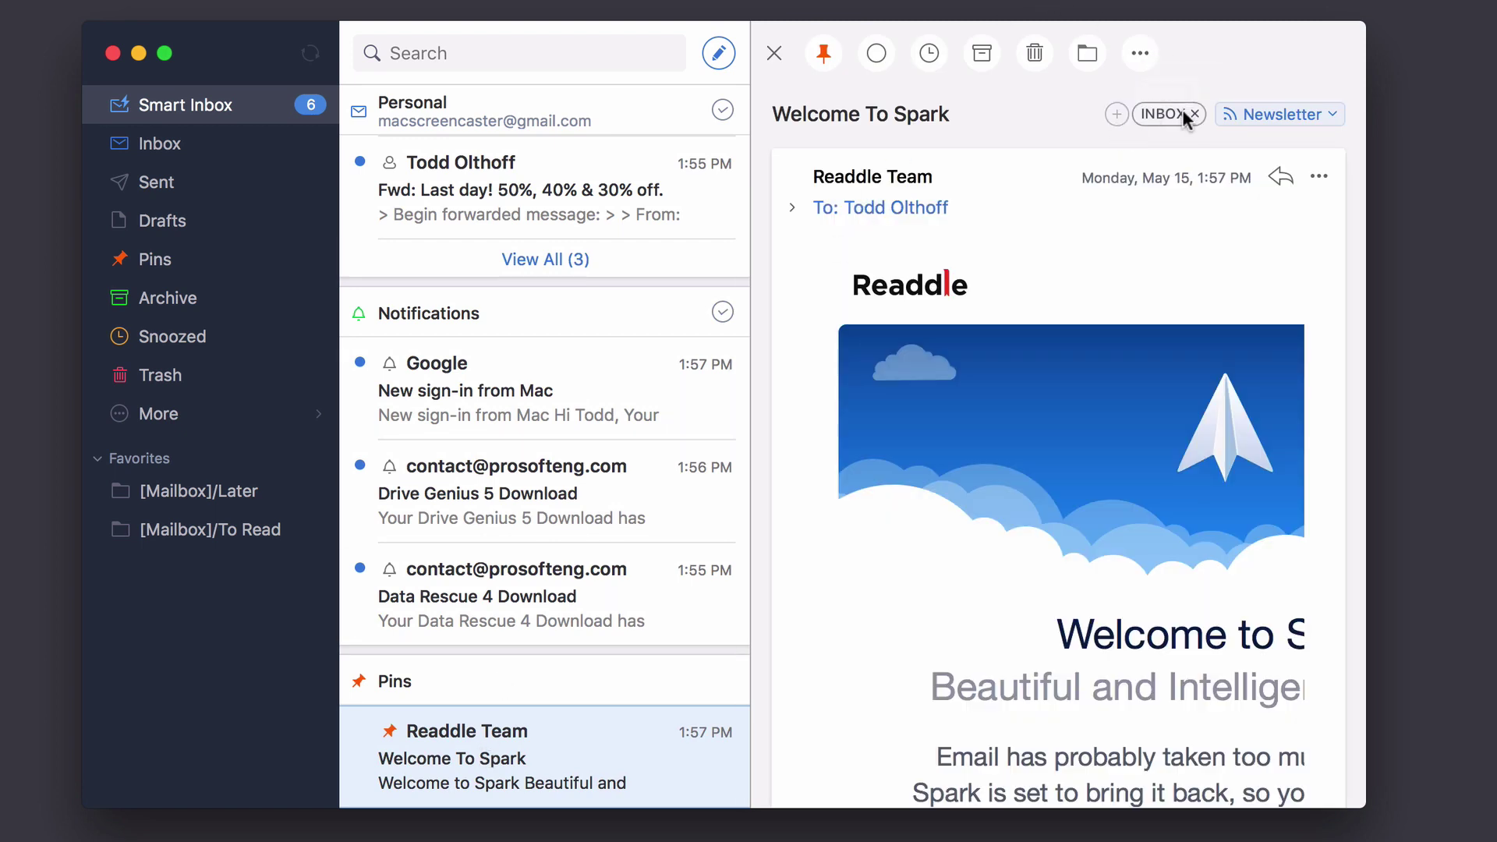
click(1332, 113)
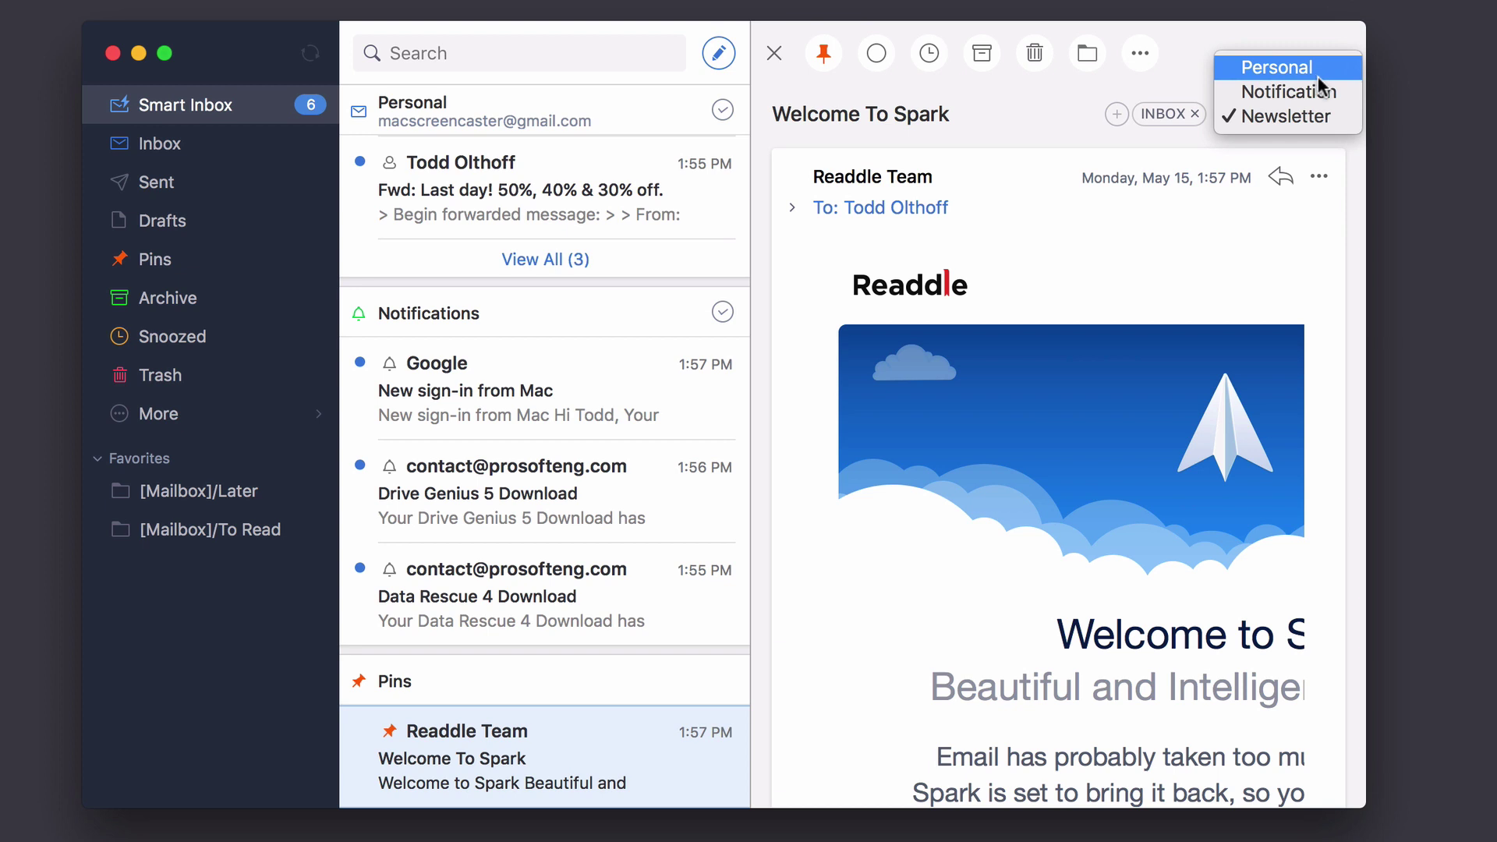
click(1053, 110)
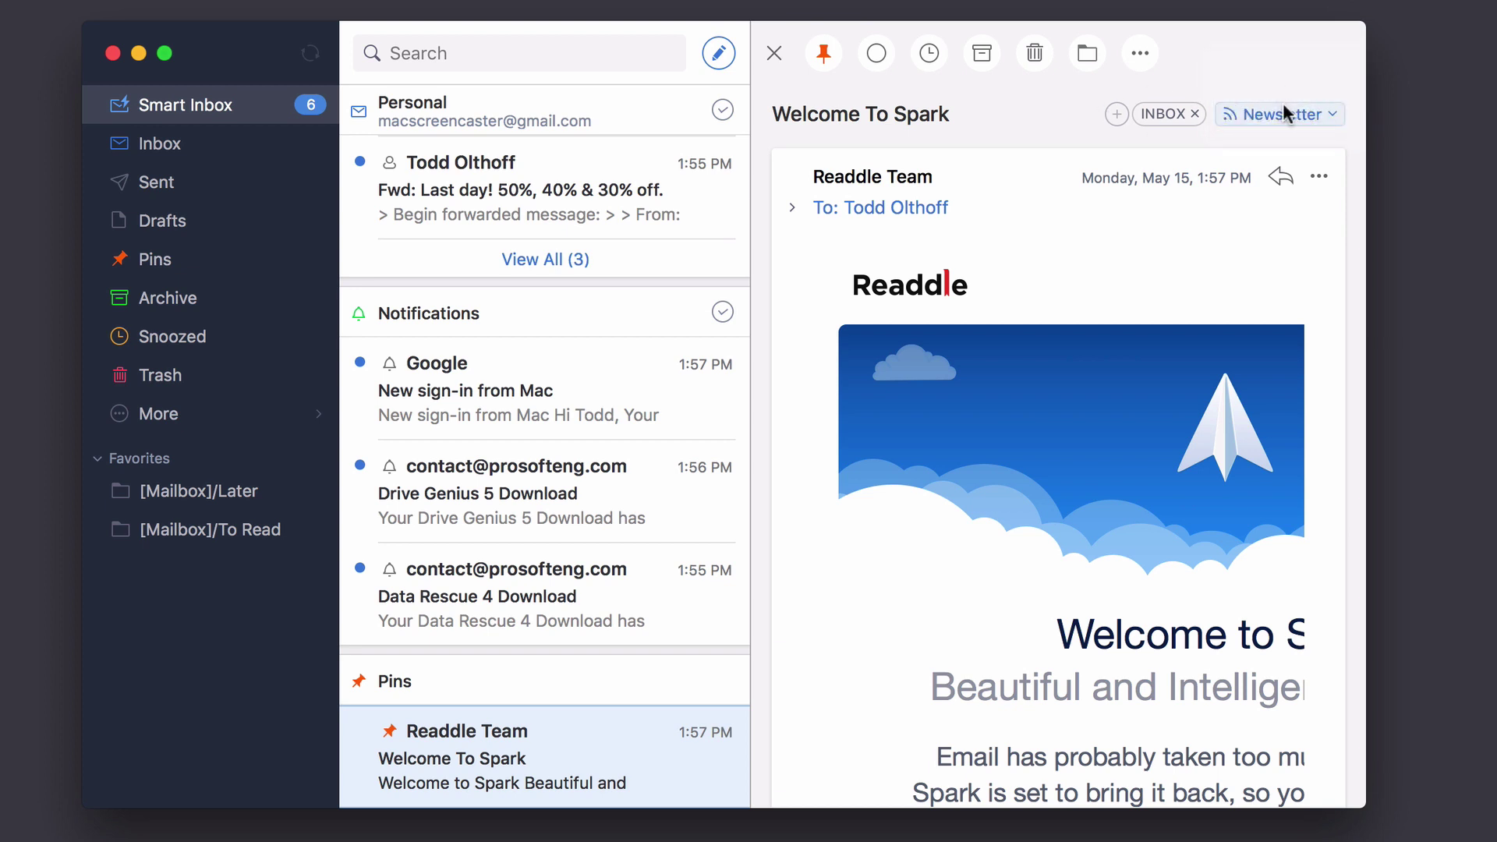
click(1116, 113)
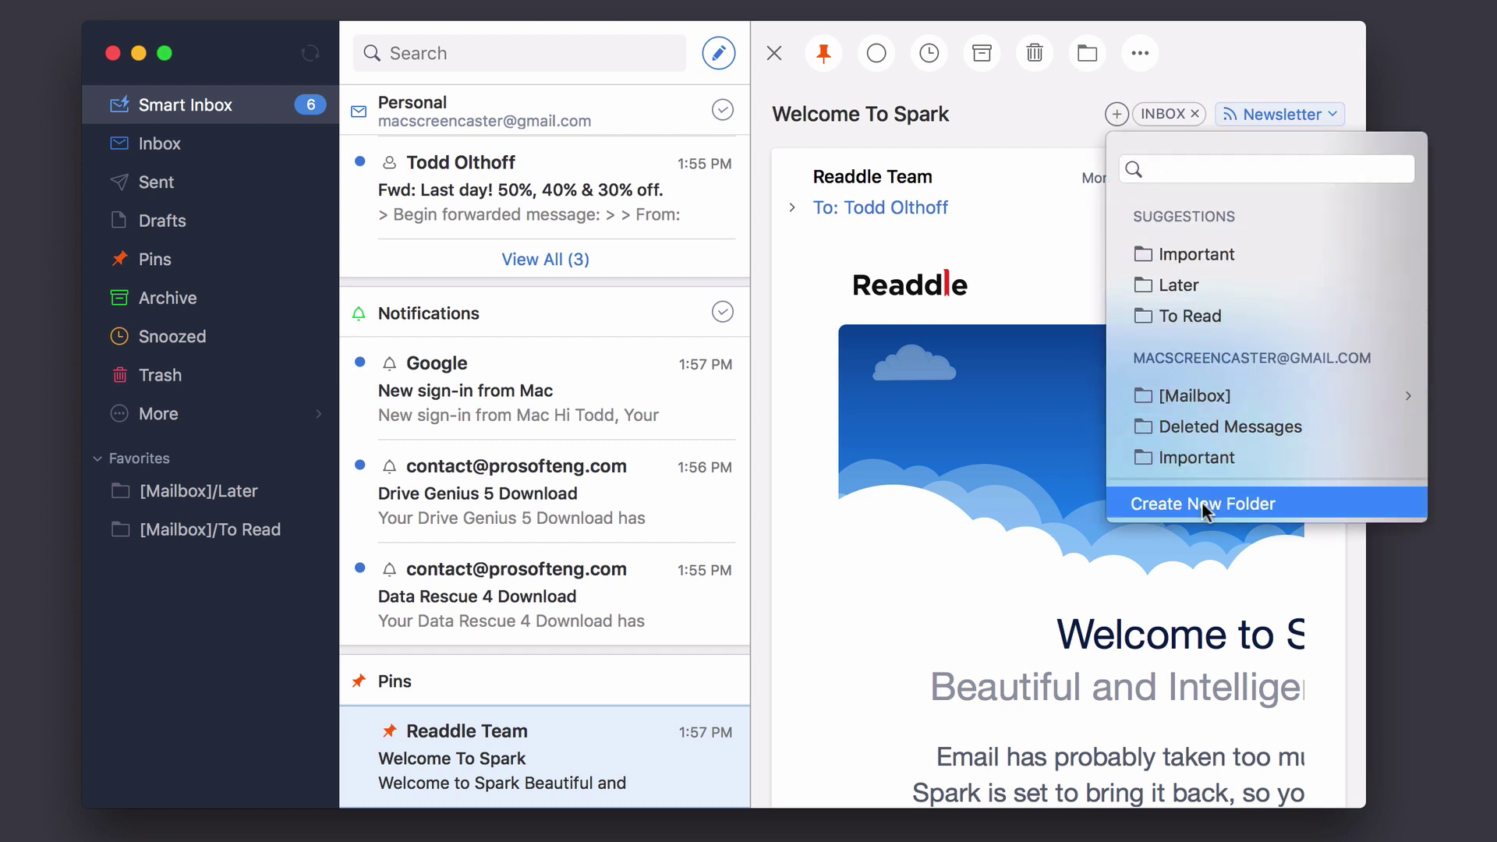
click(1054, 101)
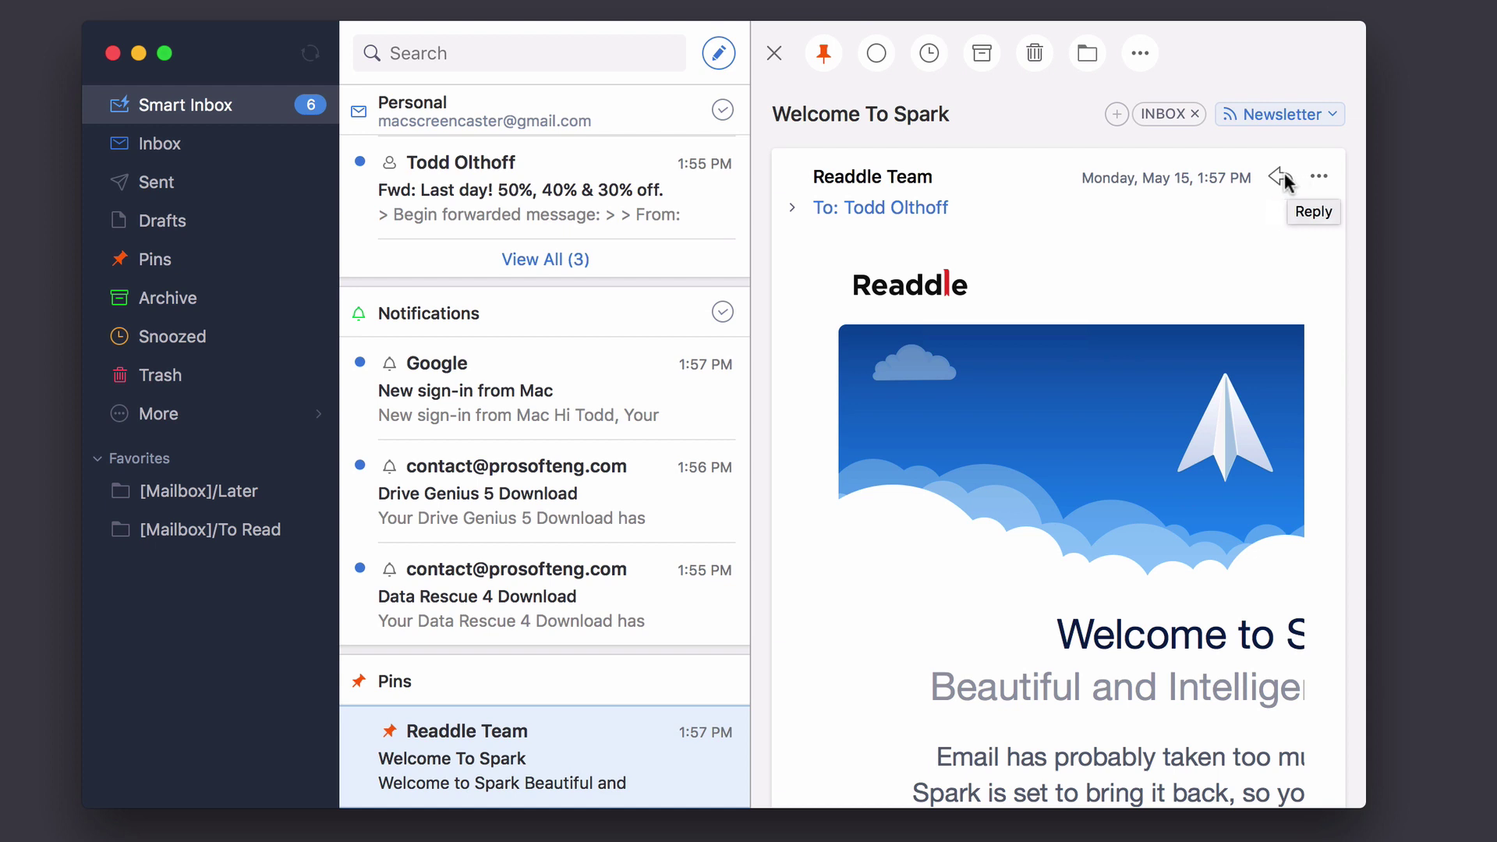
click(1319, 177)
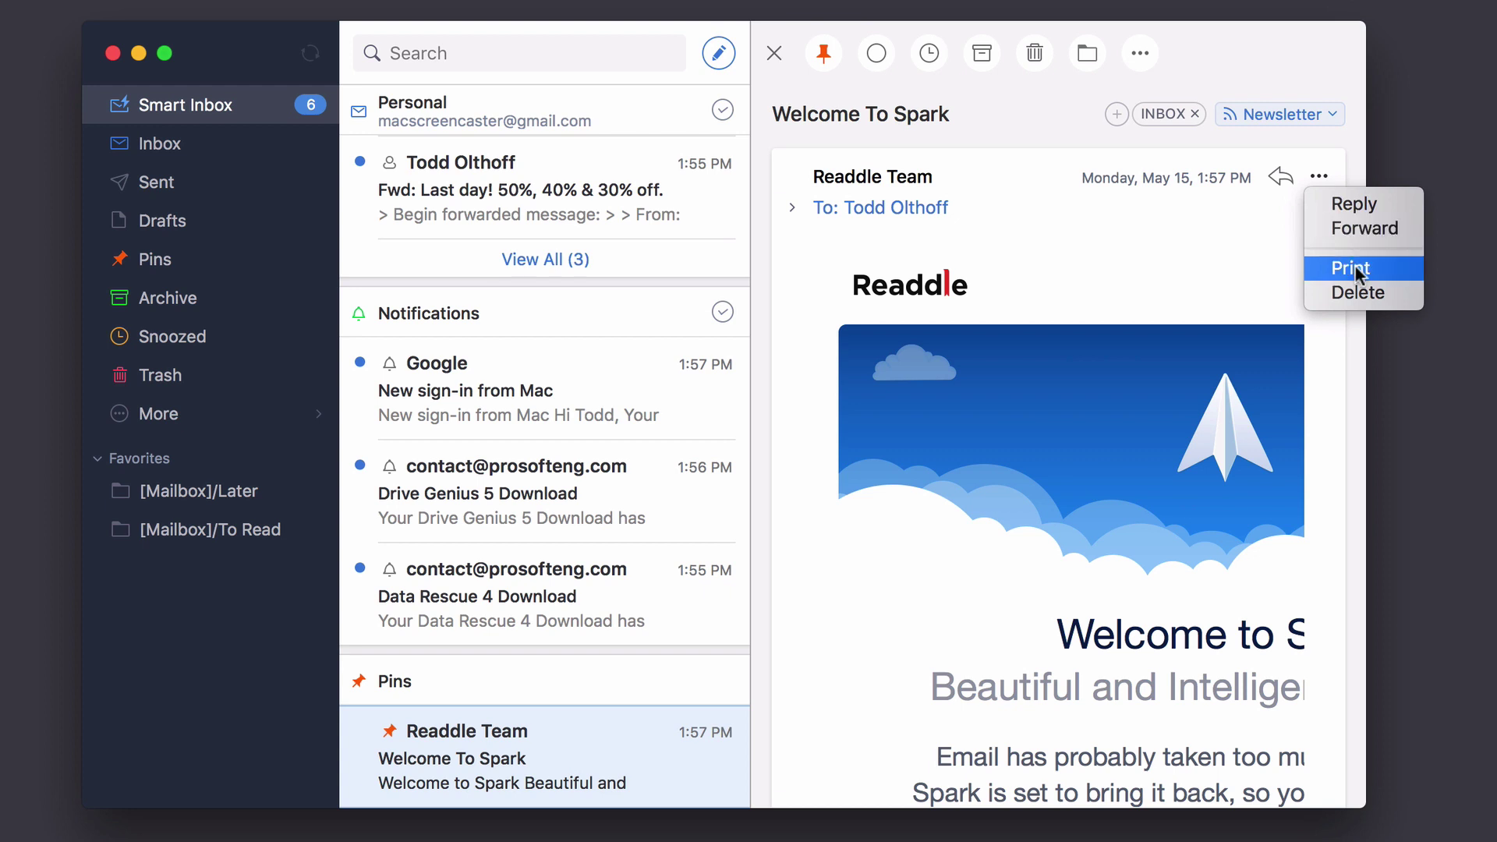
click(1229, 222)
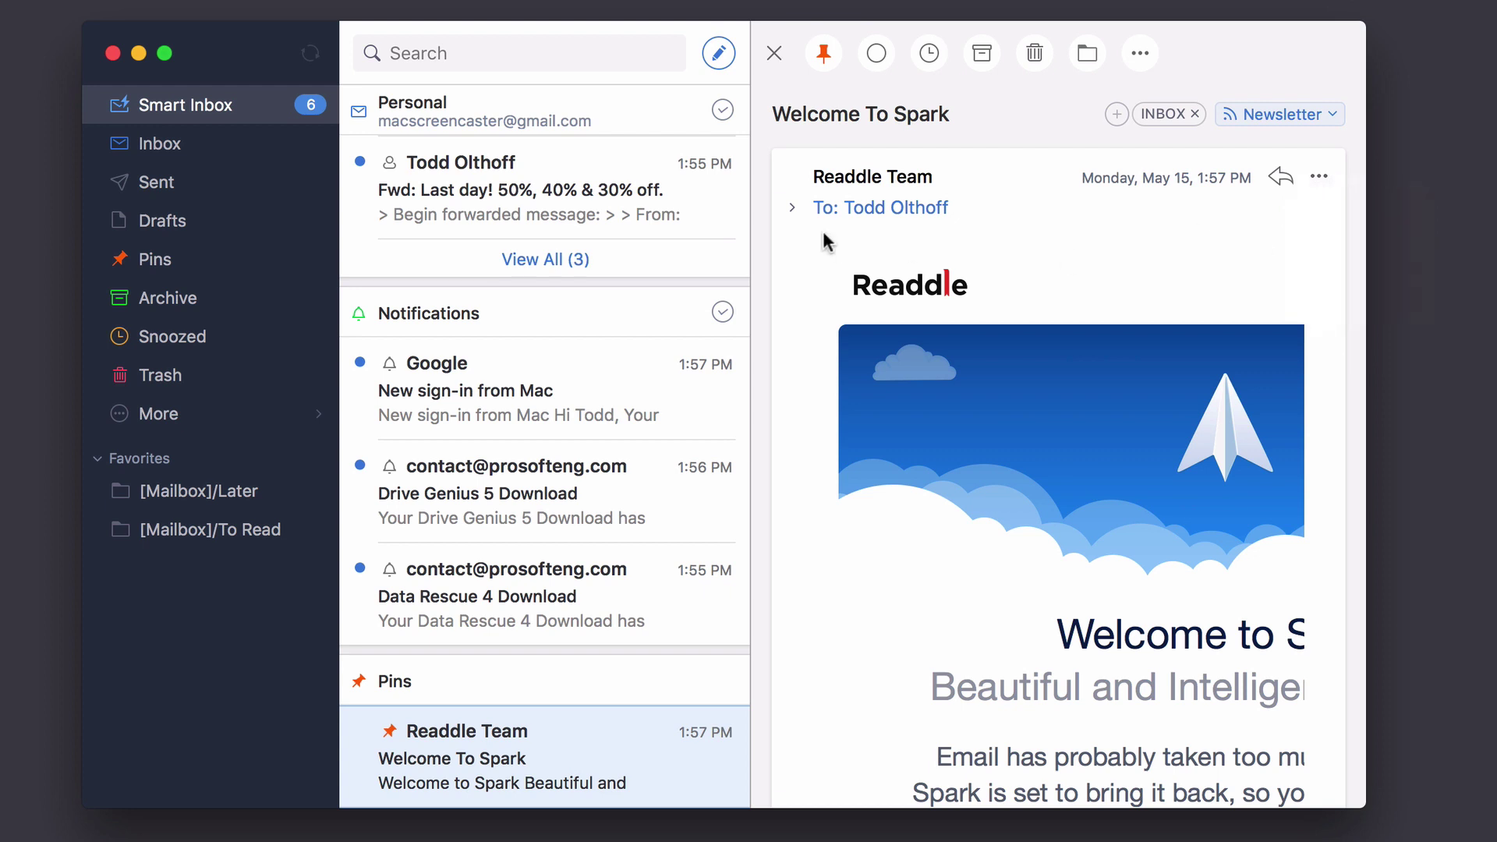
click(792, 214)
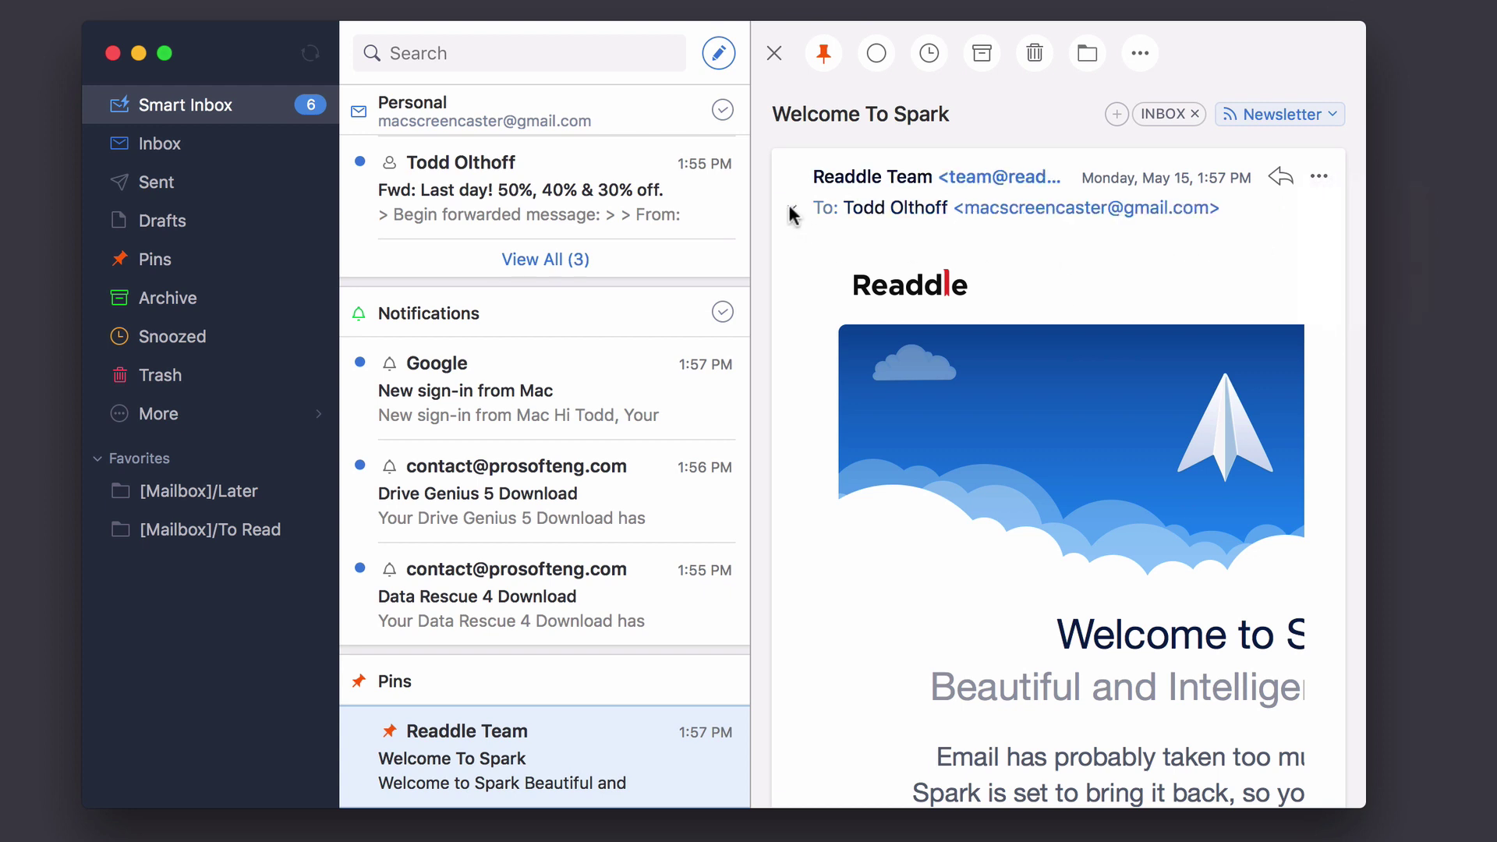
click(792, 214)
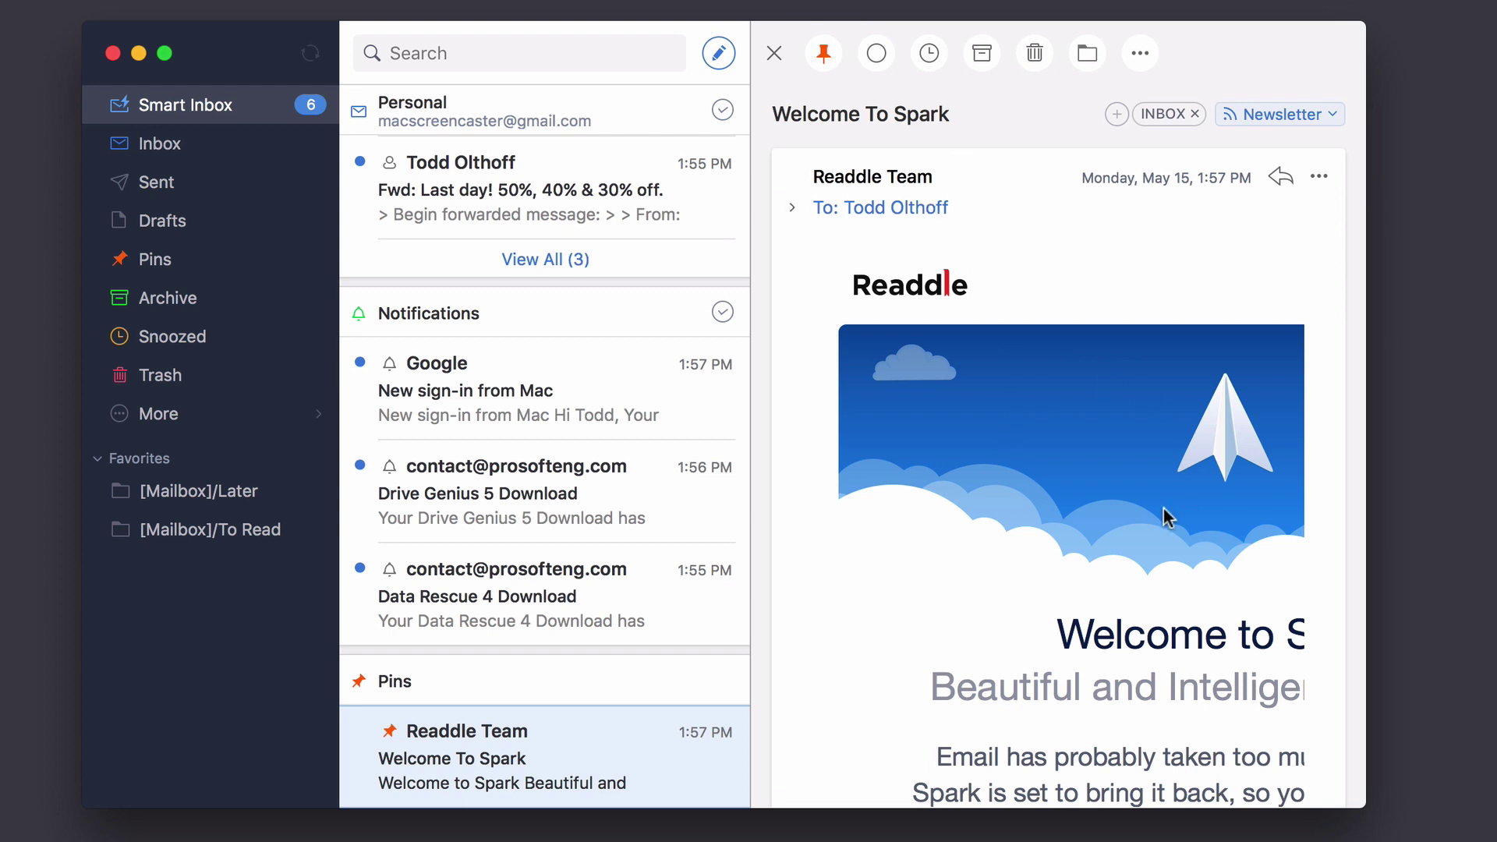
scroll(1164, 507, down, 1)
scroll(1111, 466, down, 20)
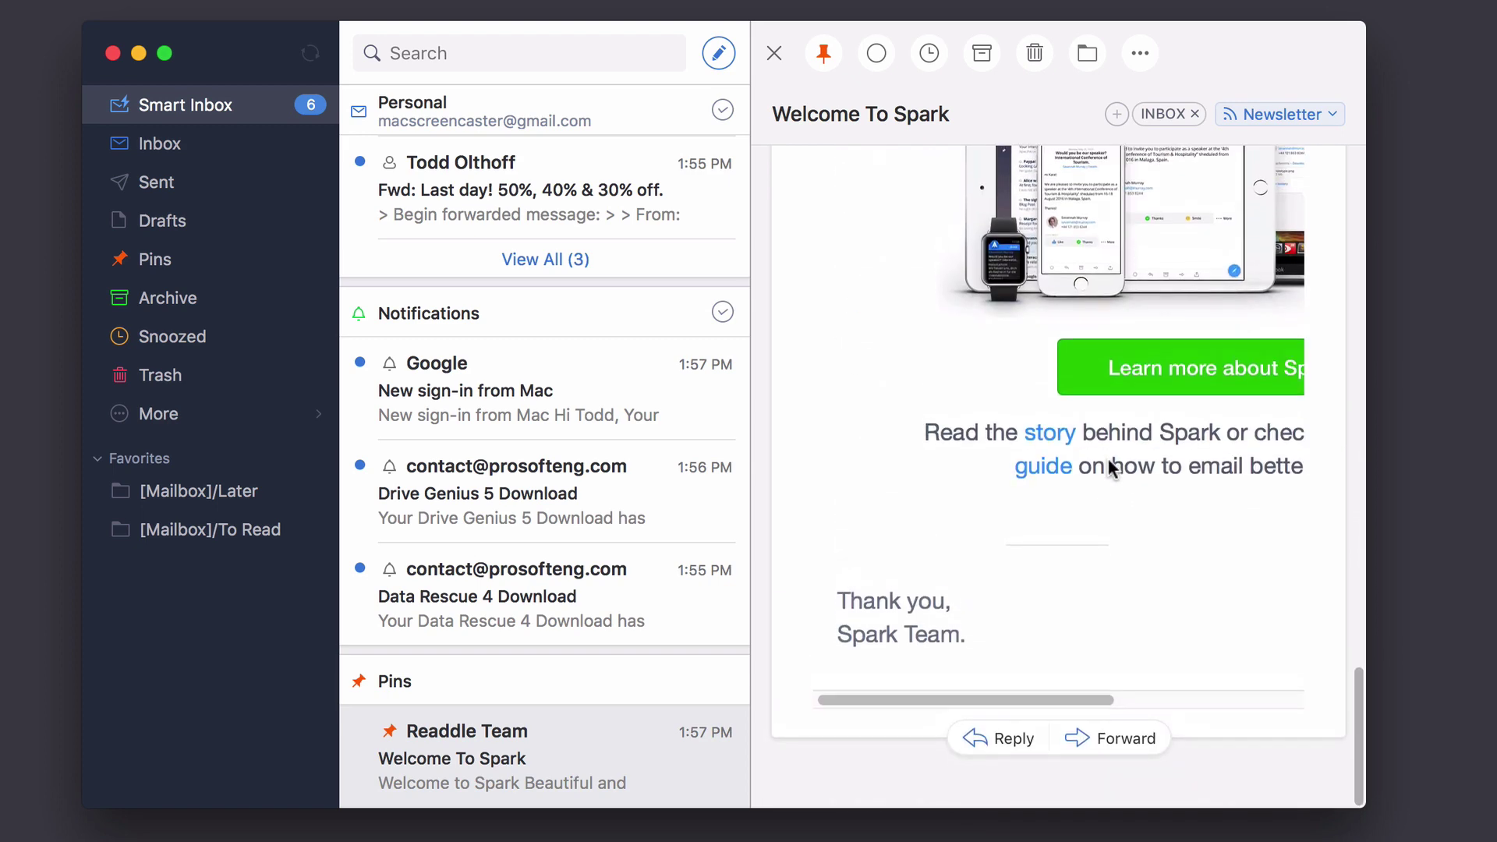
click(1007, 742)
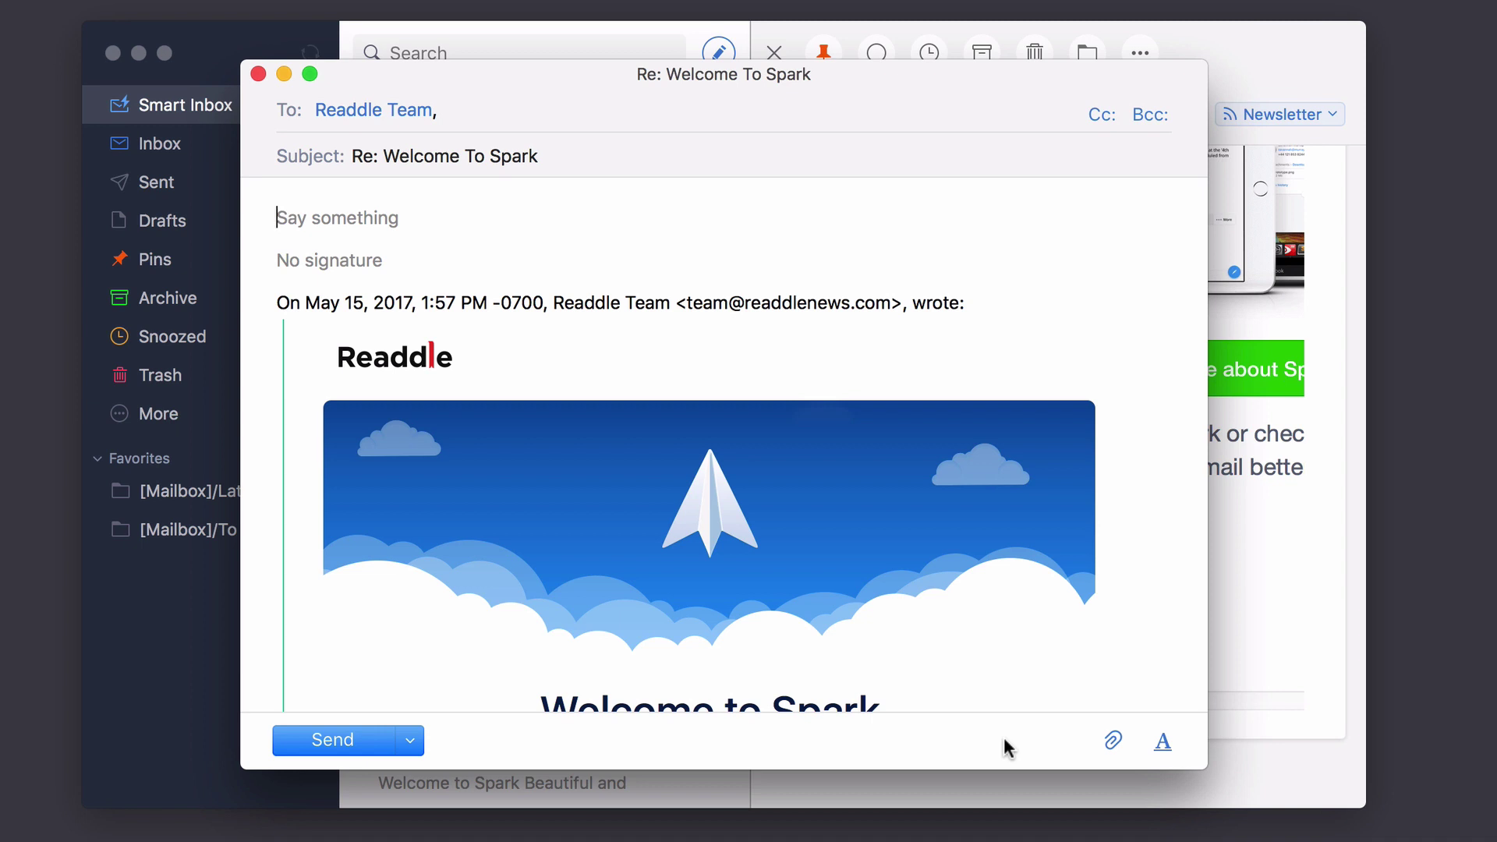
click(410, 739)
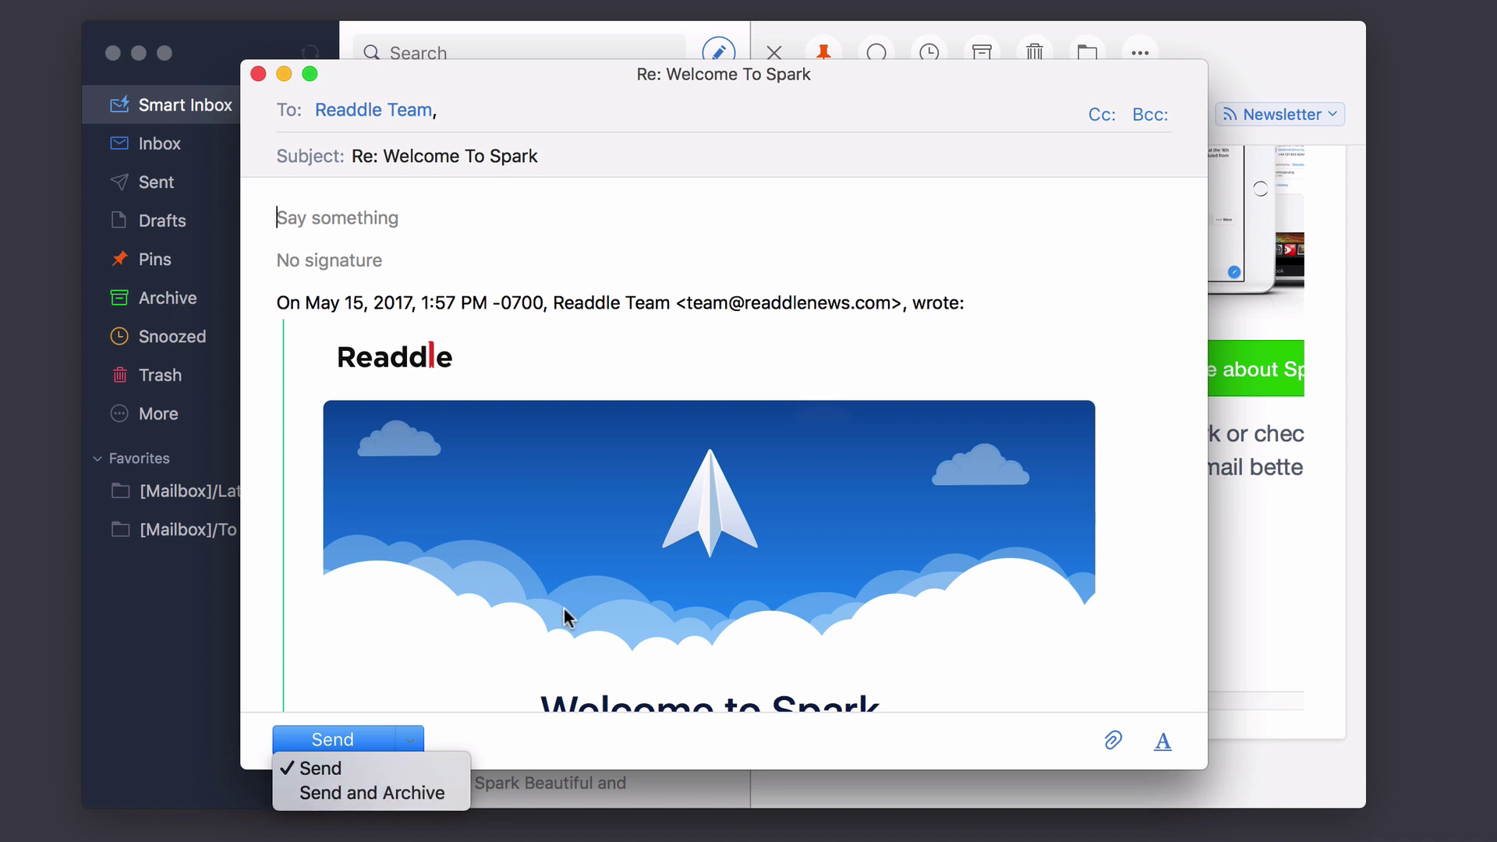
click(1014, 80)
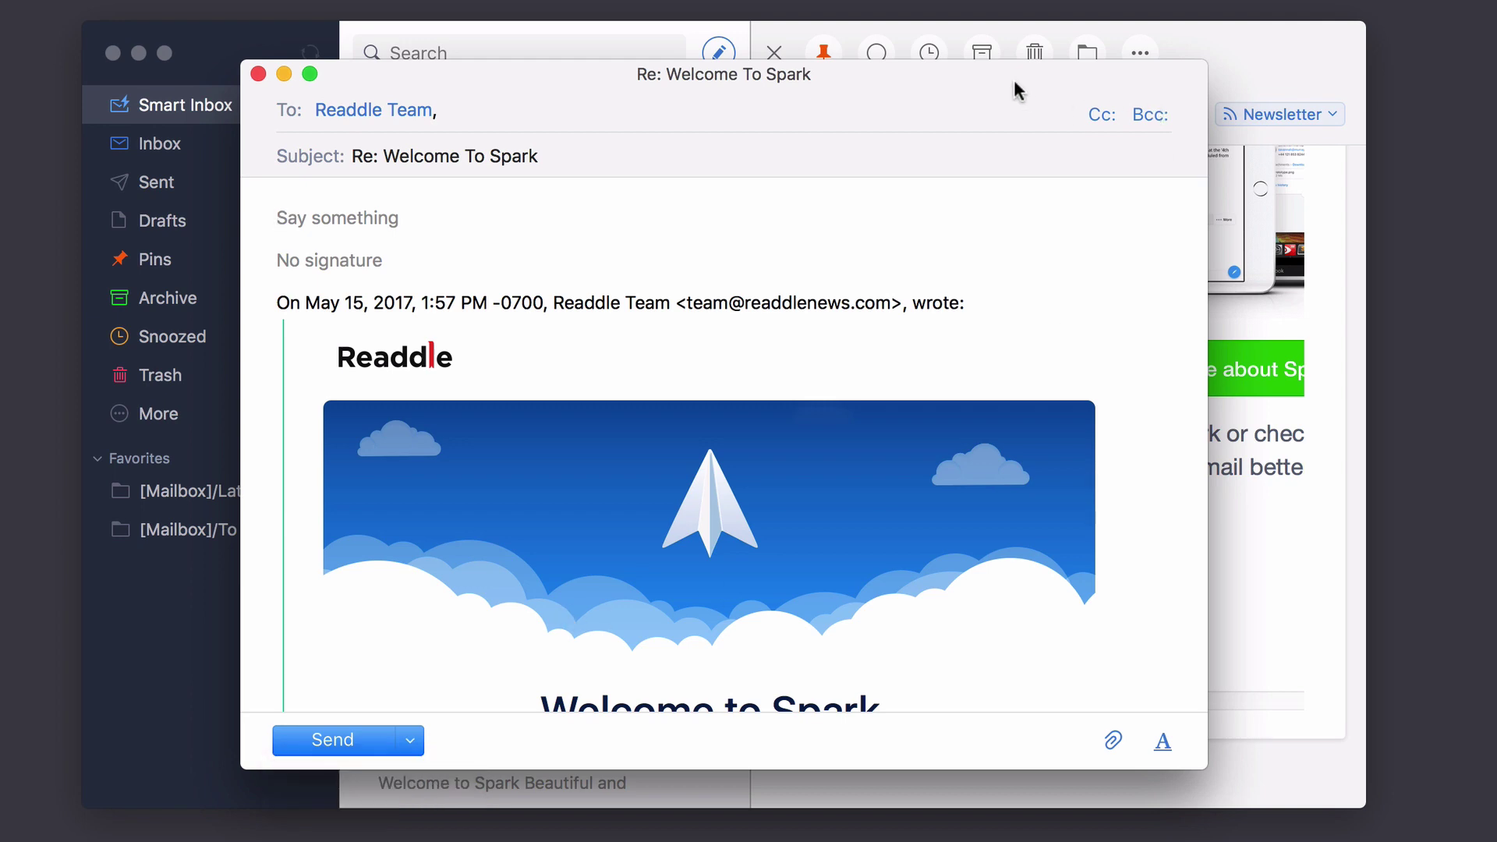
click(257, 74)
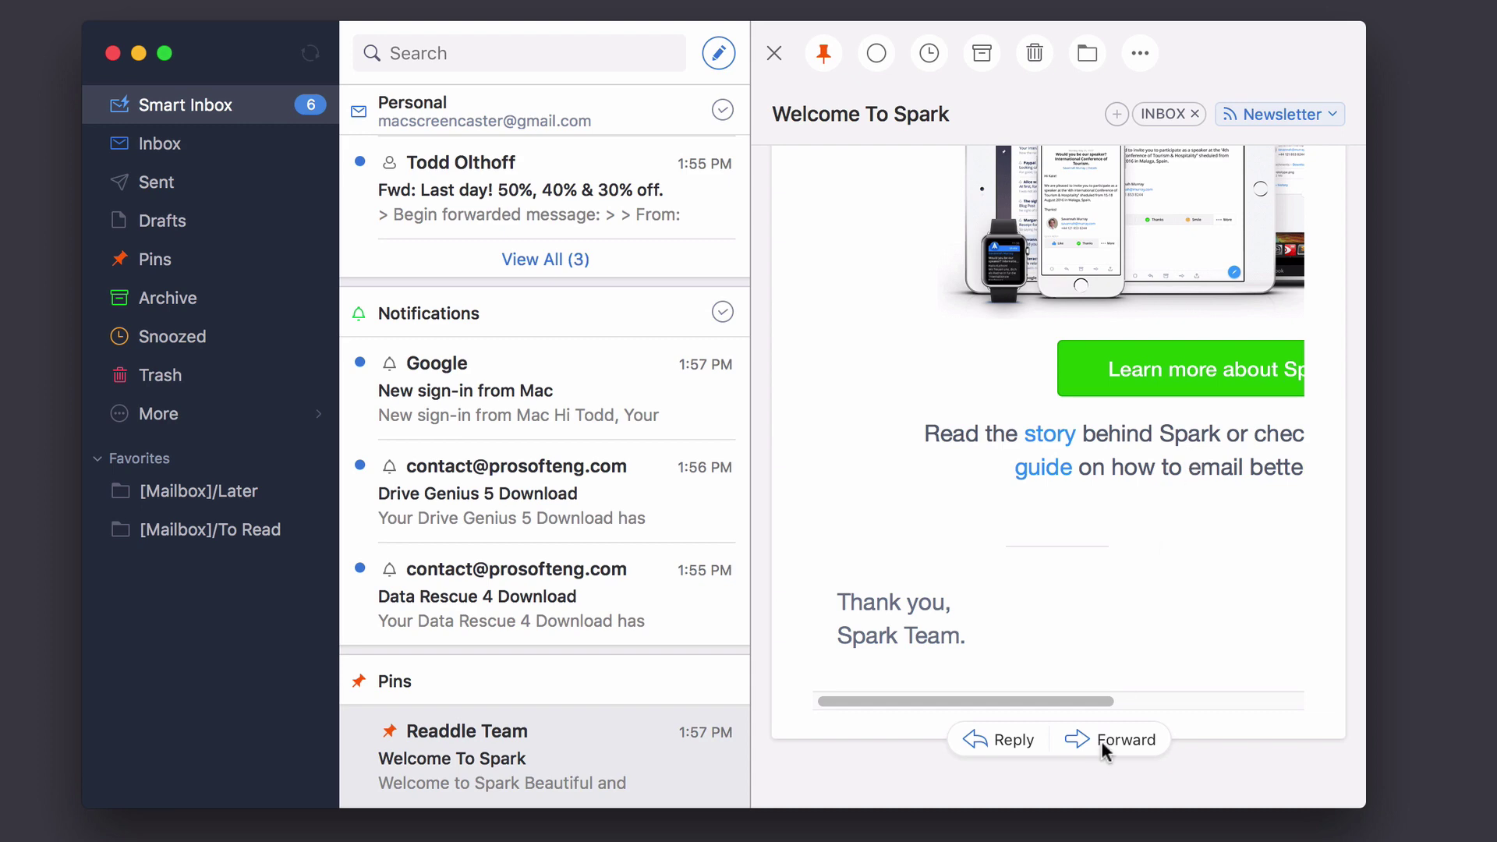
scroll(1130, 635, up, 10)
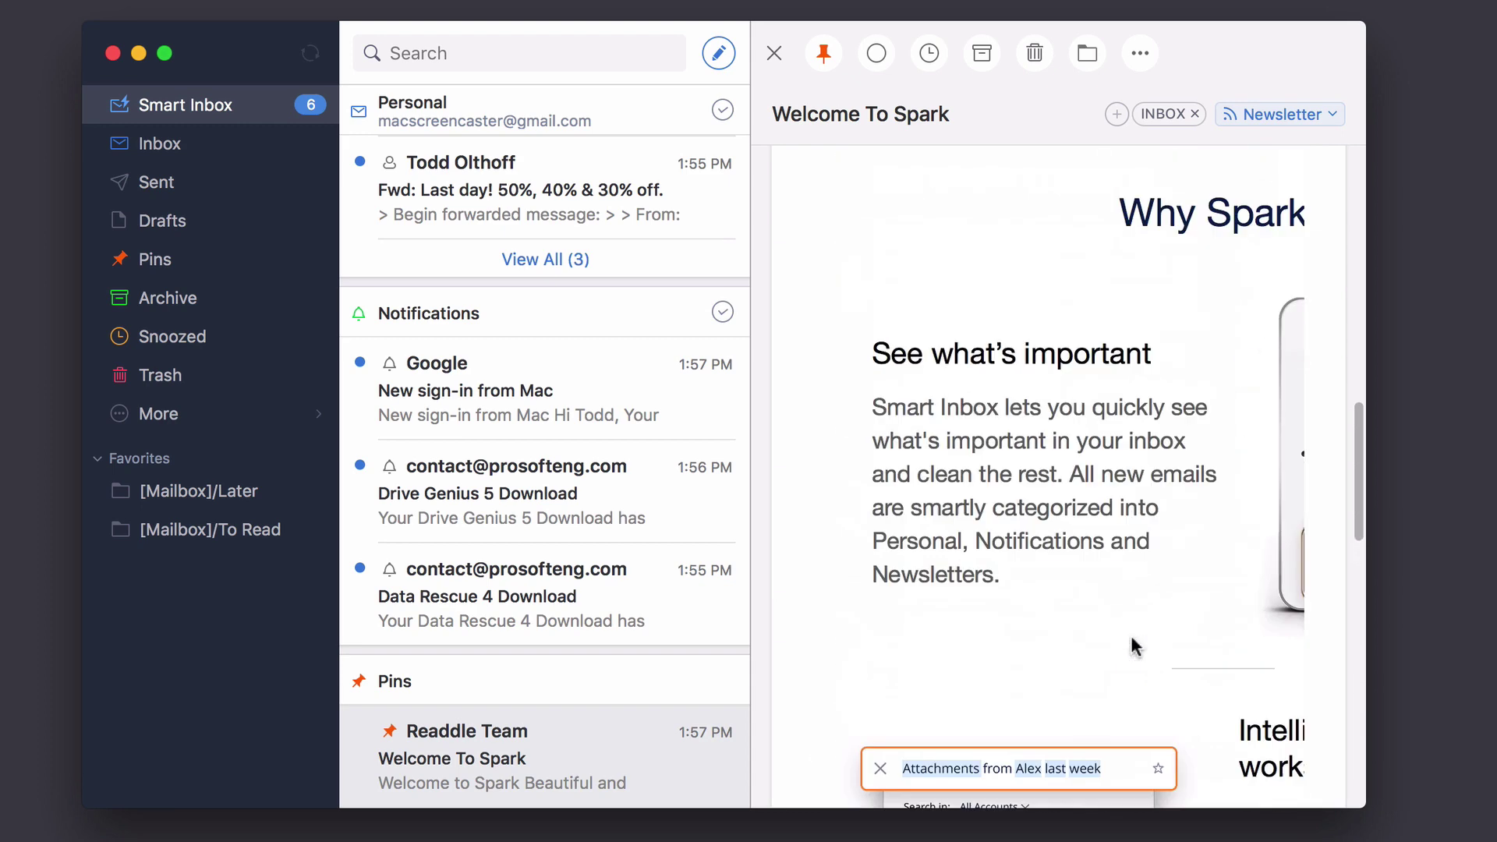
scroll(1130, 635, up, 5)
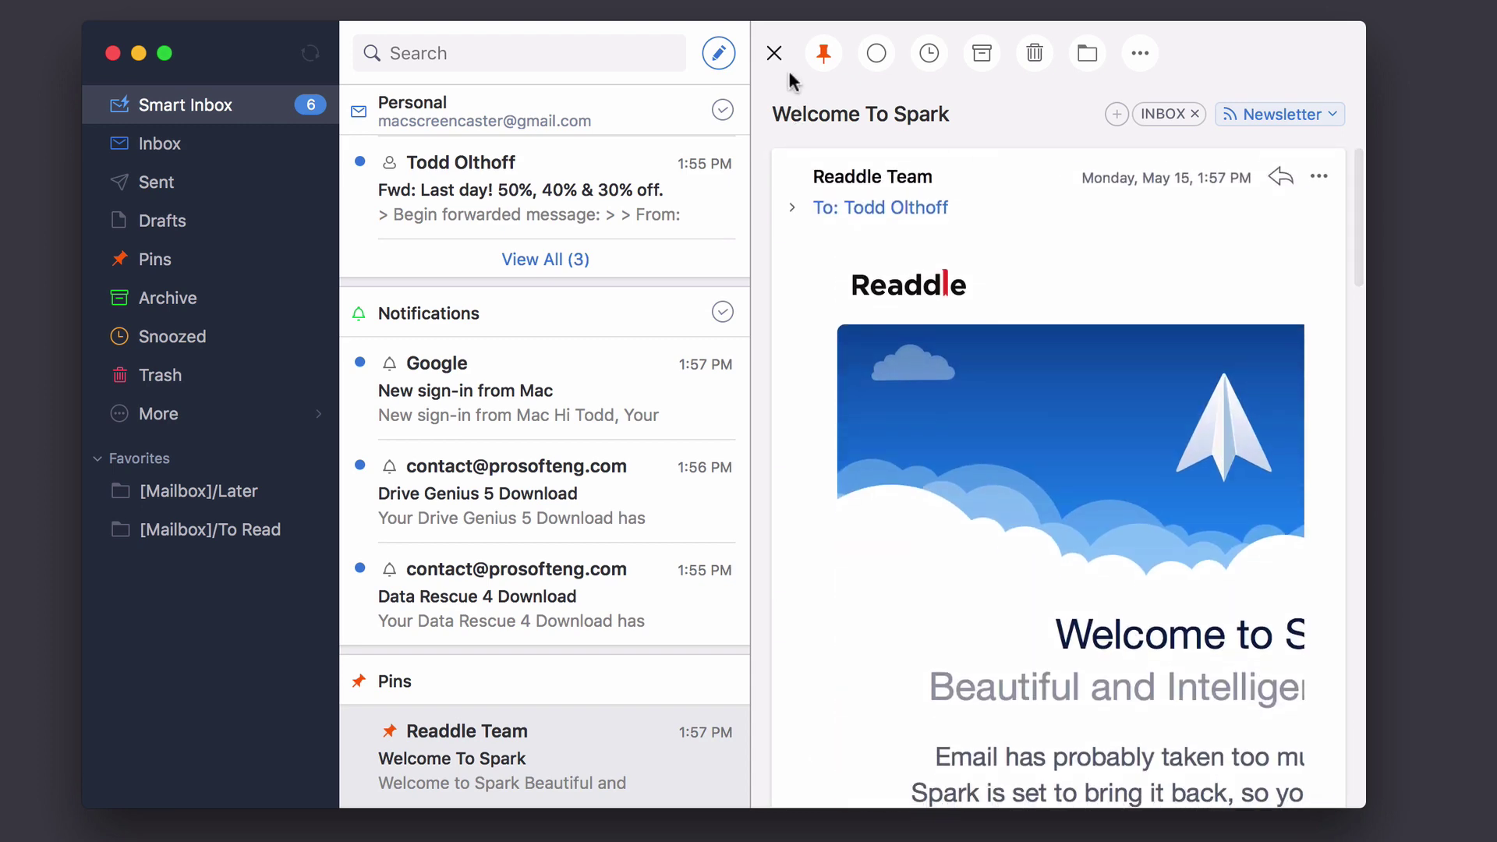
click(774, 52)
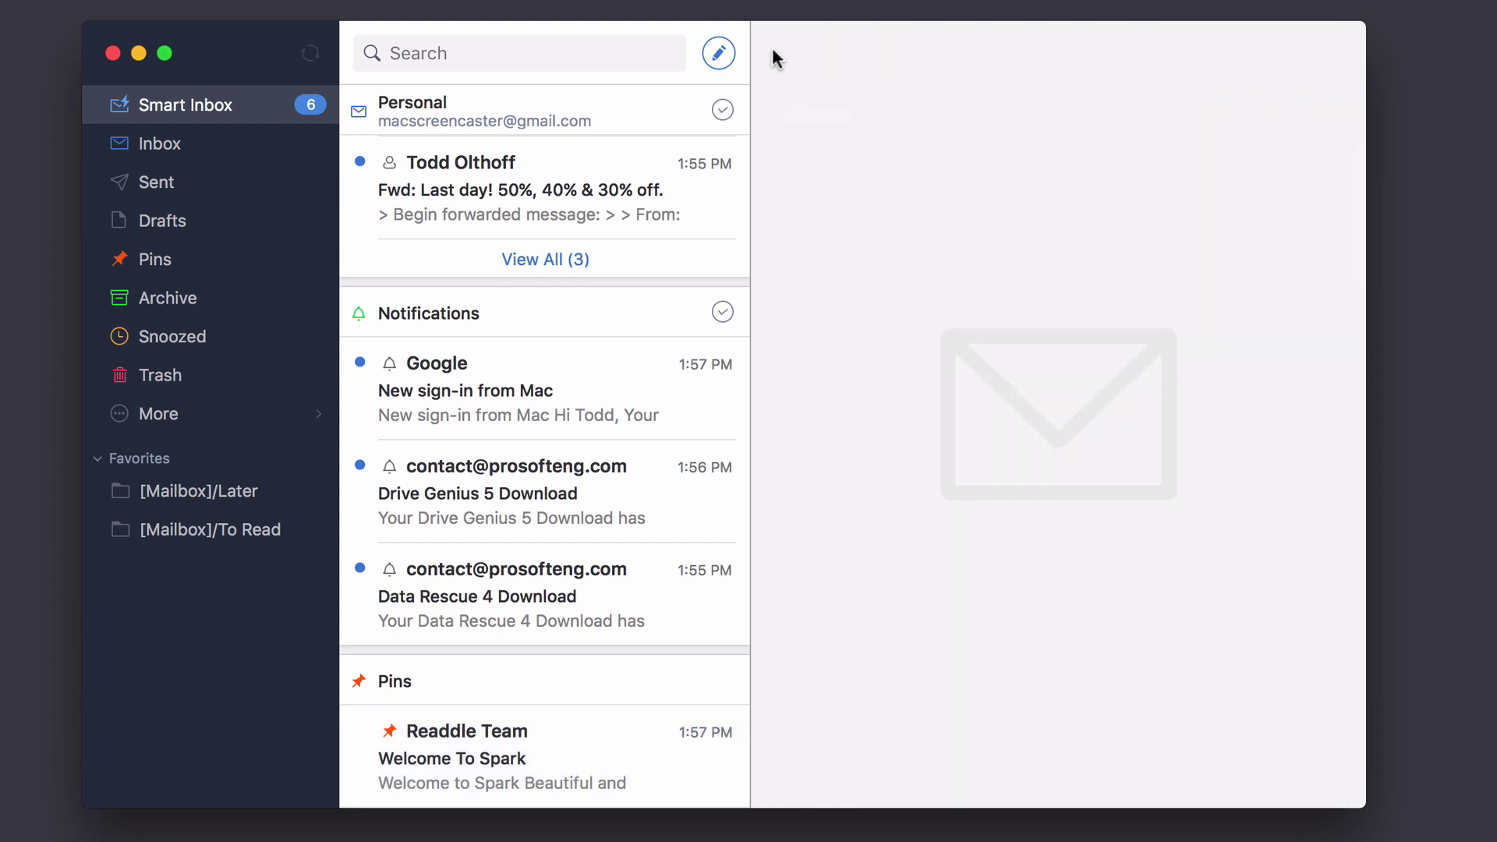
click(524, 729)
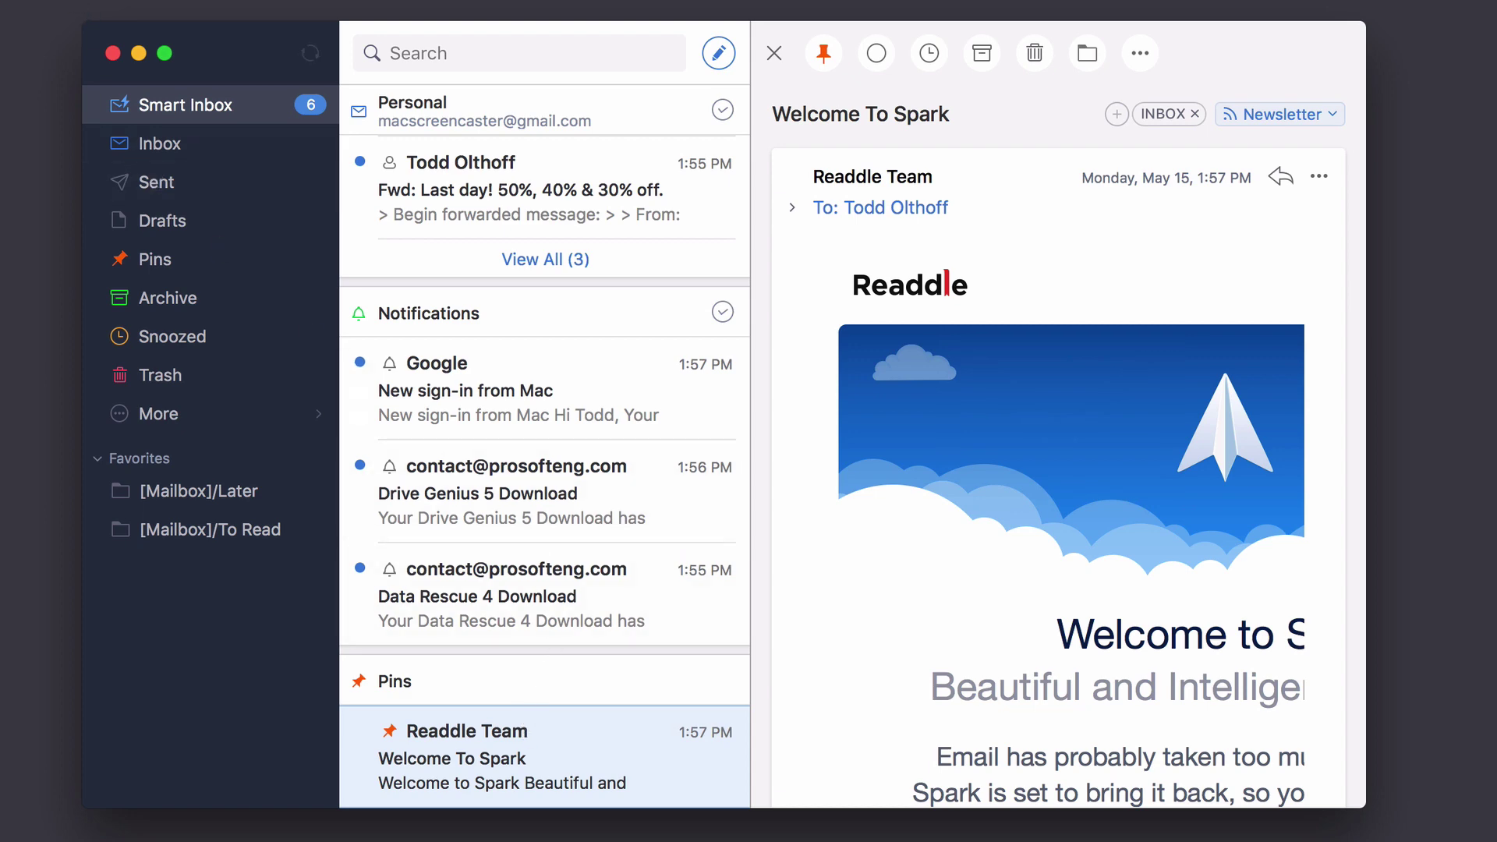
- Open Spark preferences, then shorten the window and move it down and right
click(31, 0)
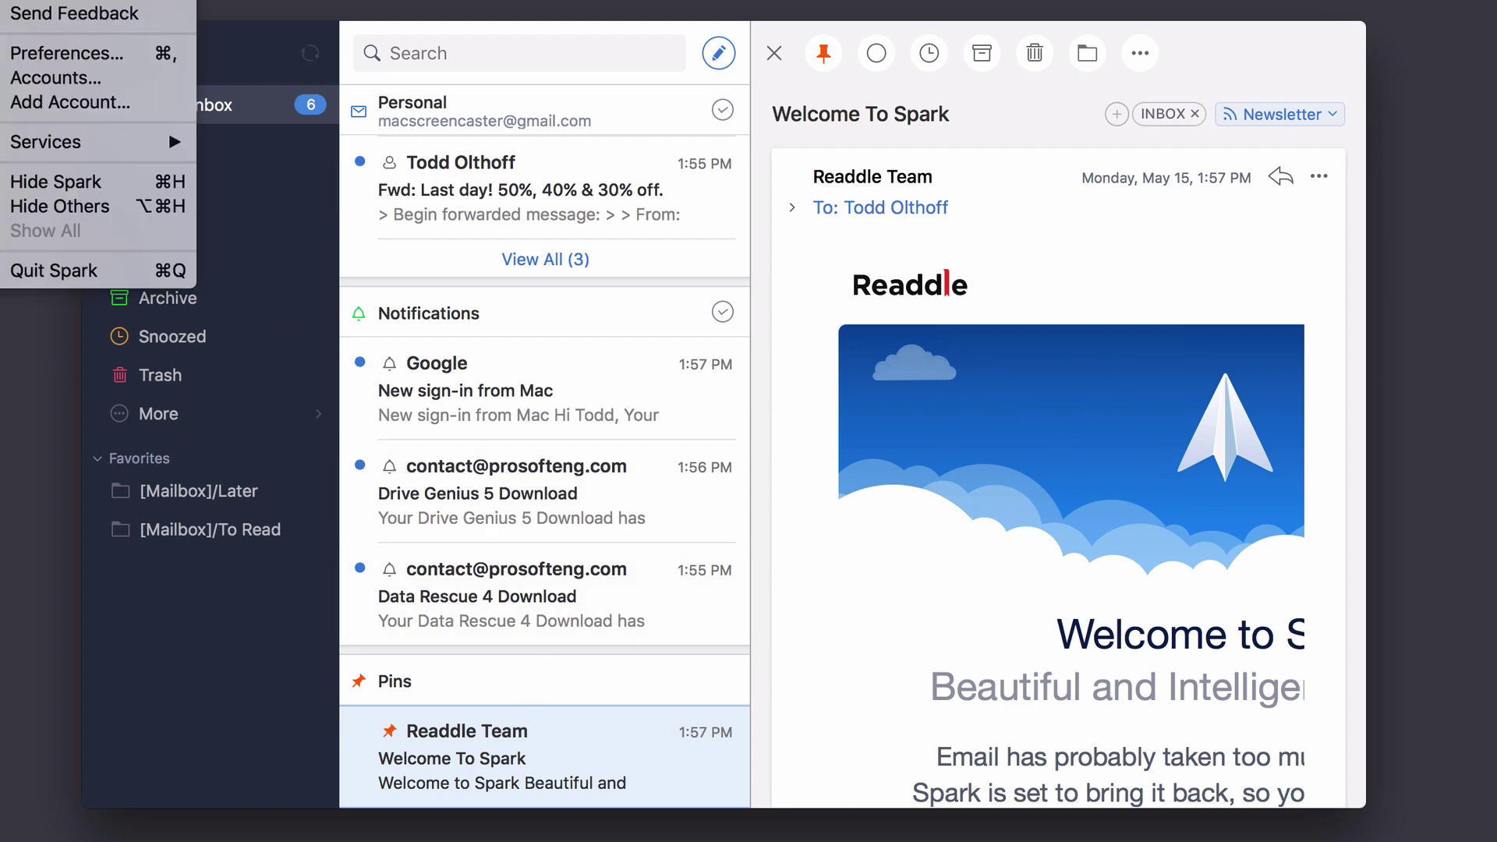
click(46, 51)
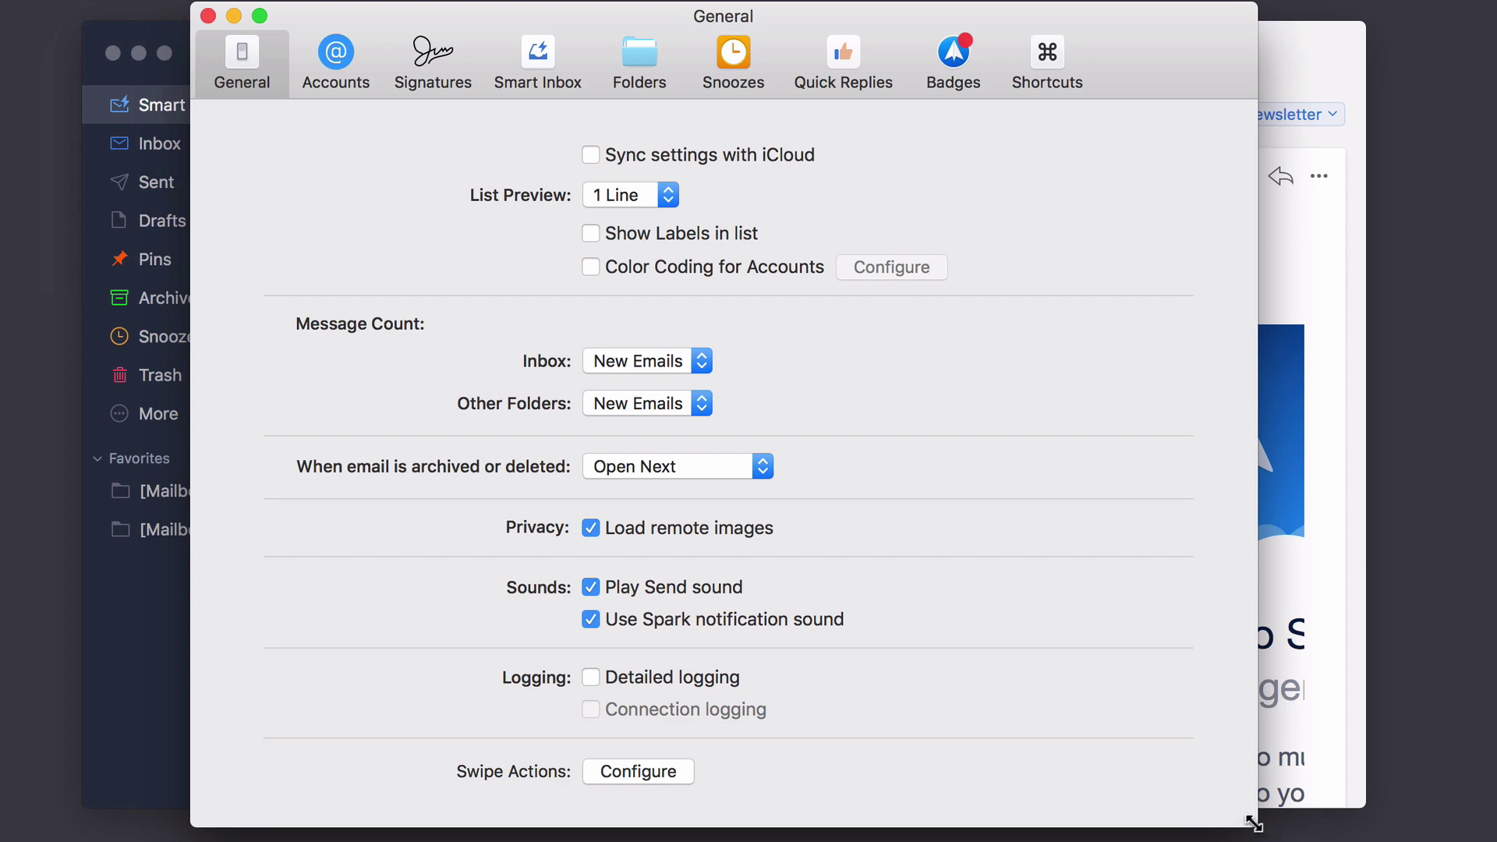
drag(1250, 820, 1215, 729)
drag(1108, 11, 1156, 33)
- Add a new iCloud account from the Accounts settings, entering its title and details
click(389, 83)
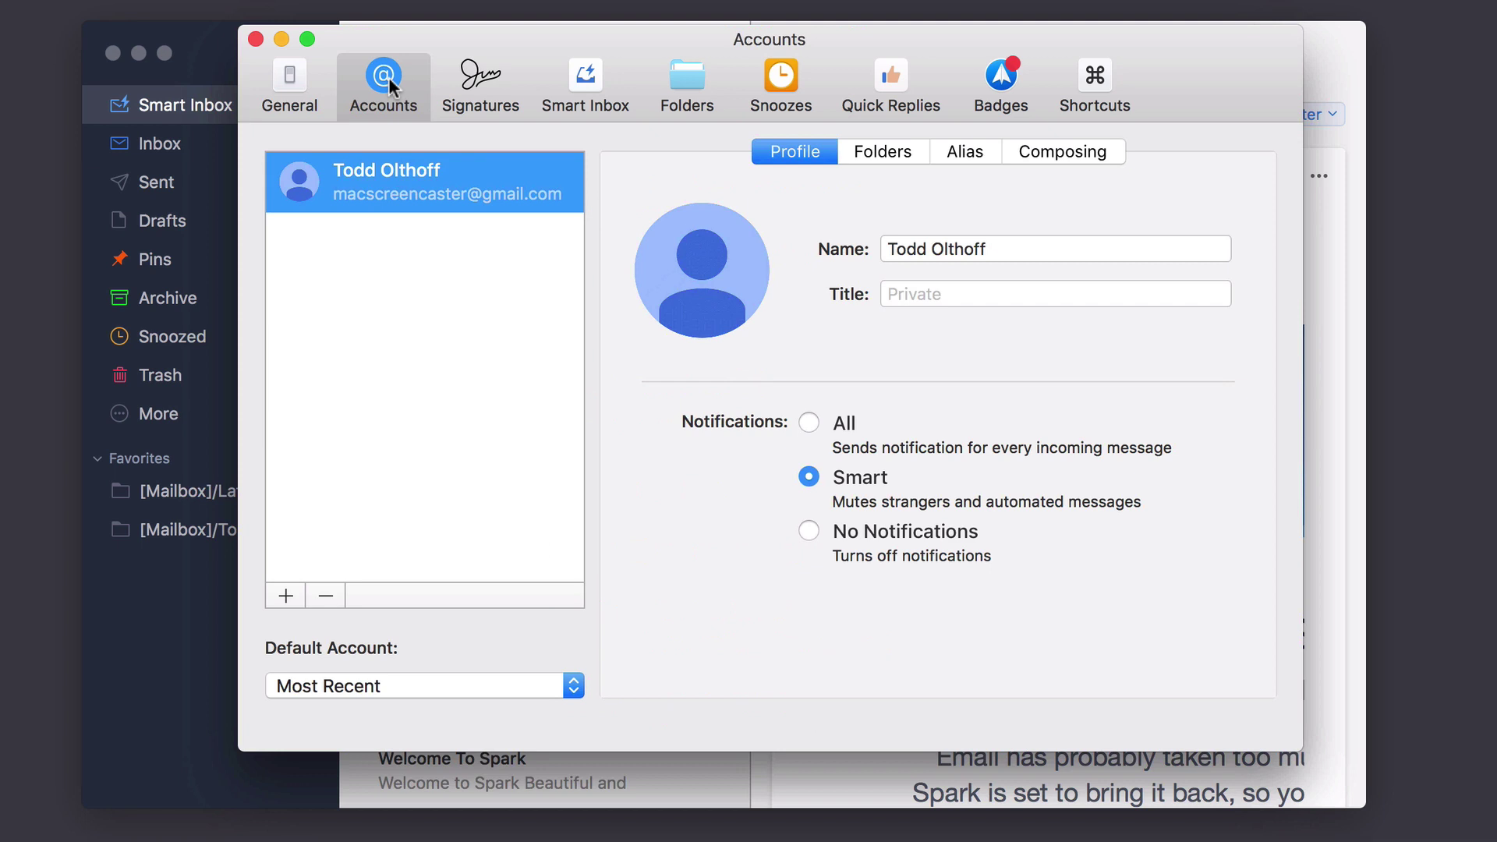
click(284, 596)
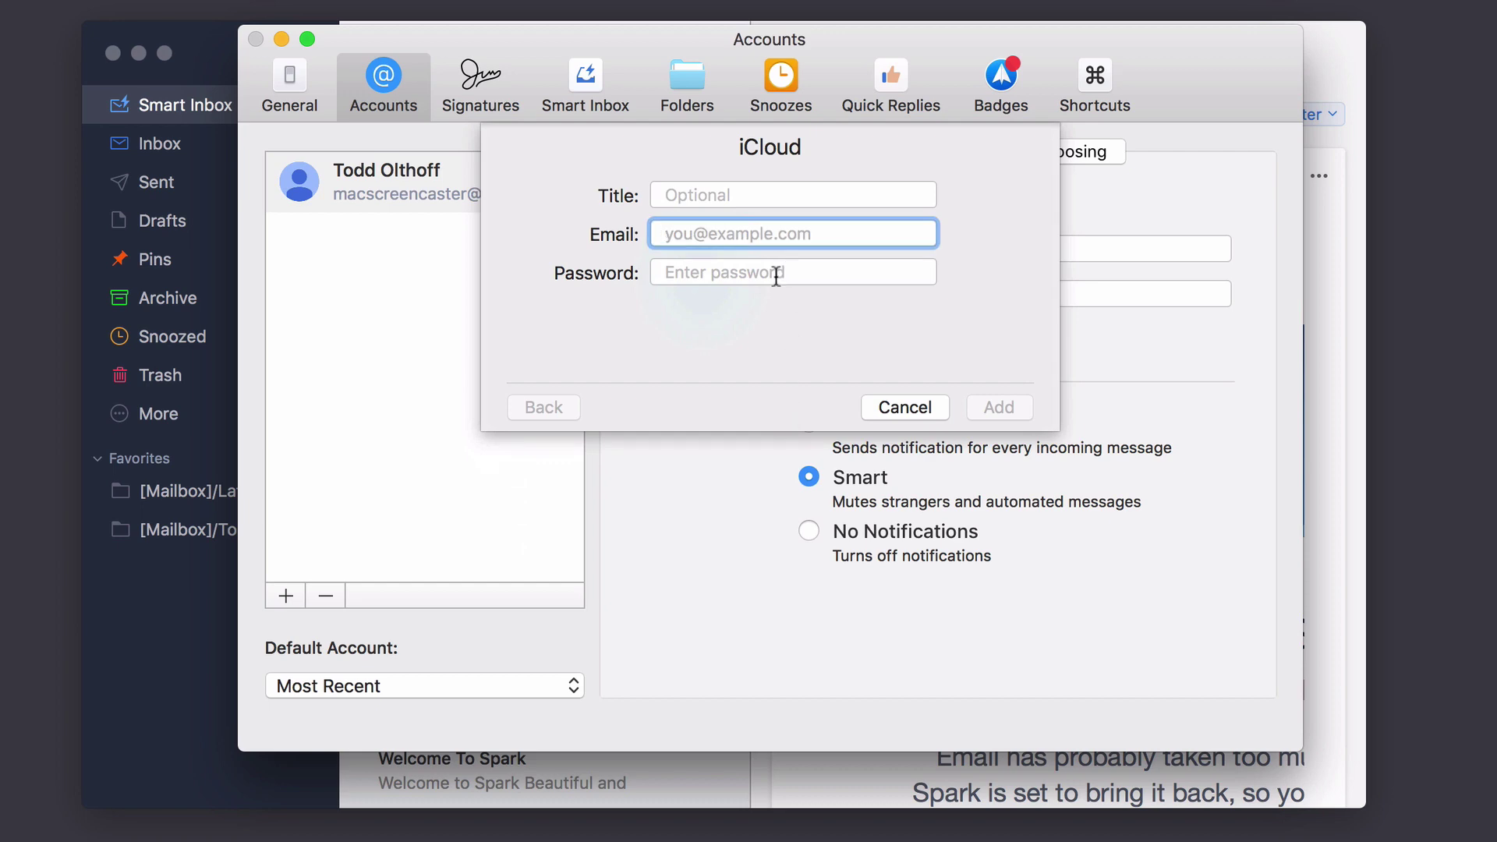
click(703, 191)
text(iCloud)
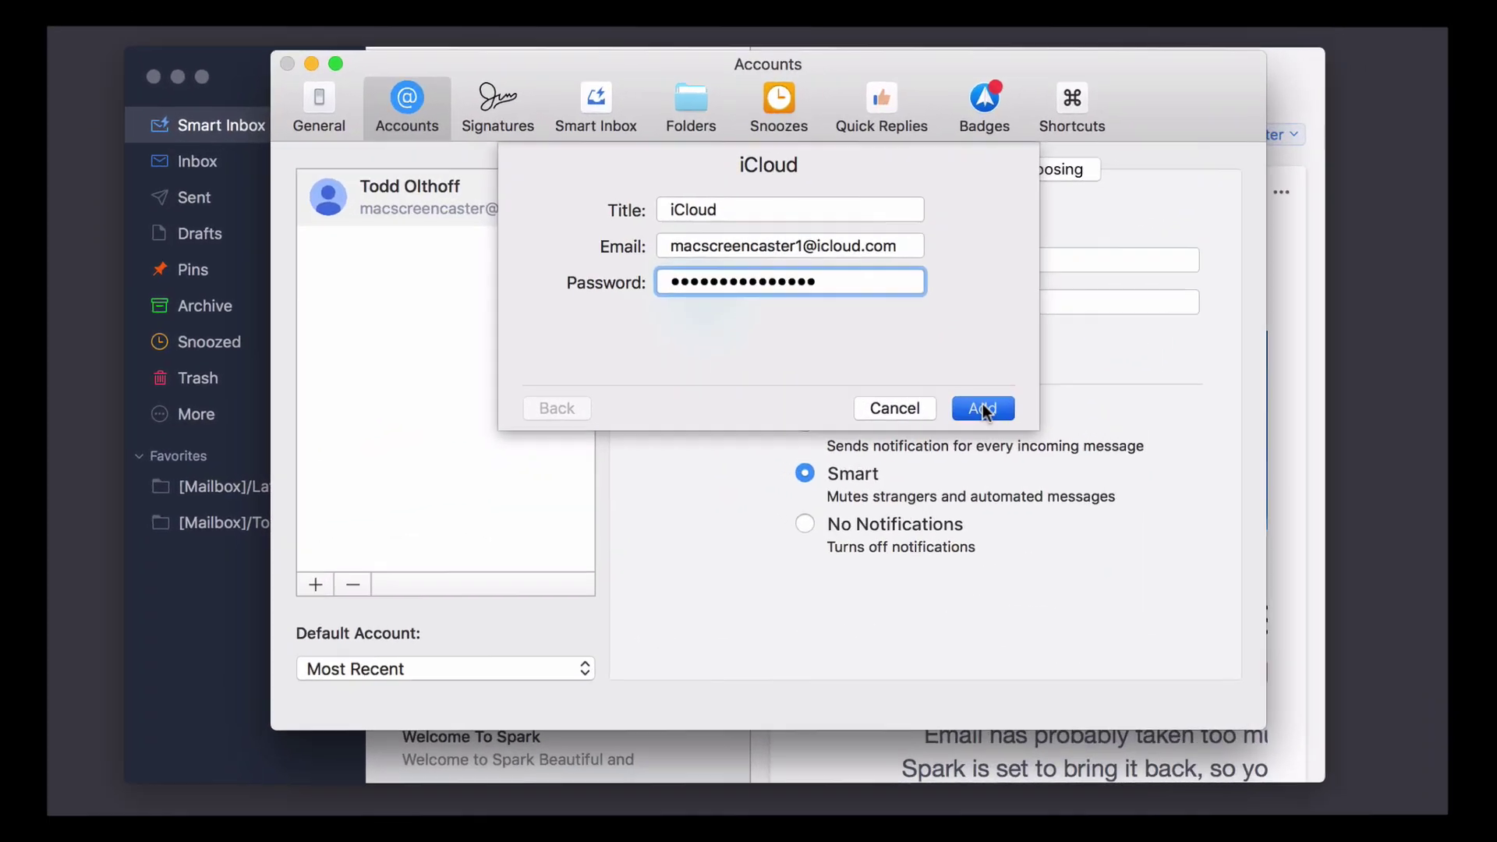
click(999, 406)
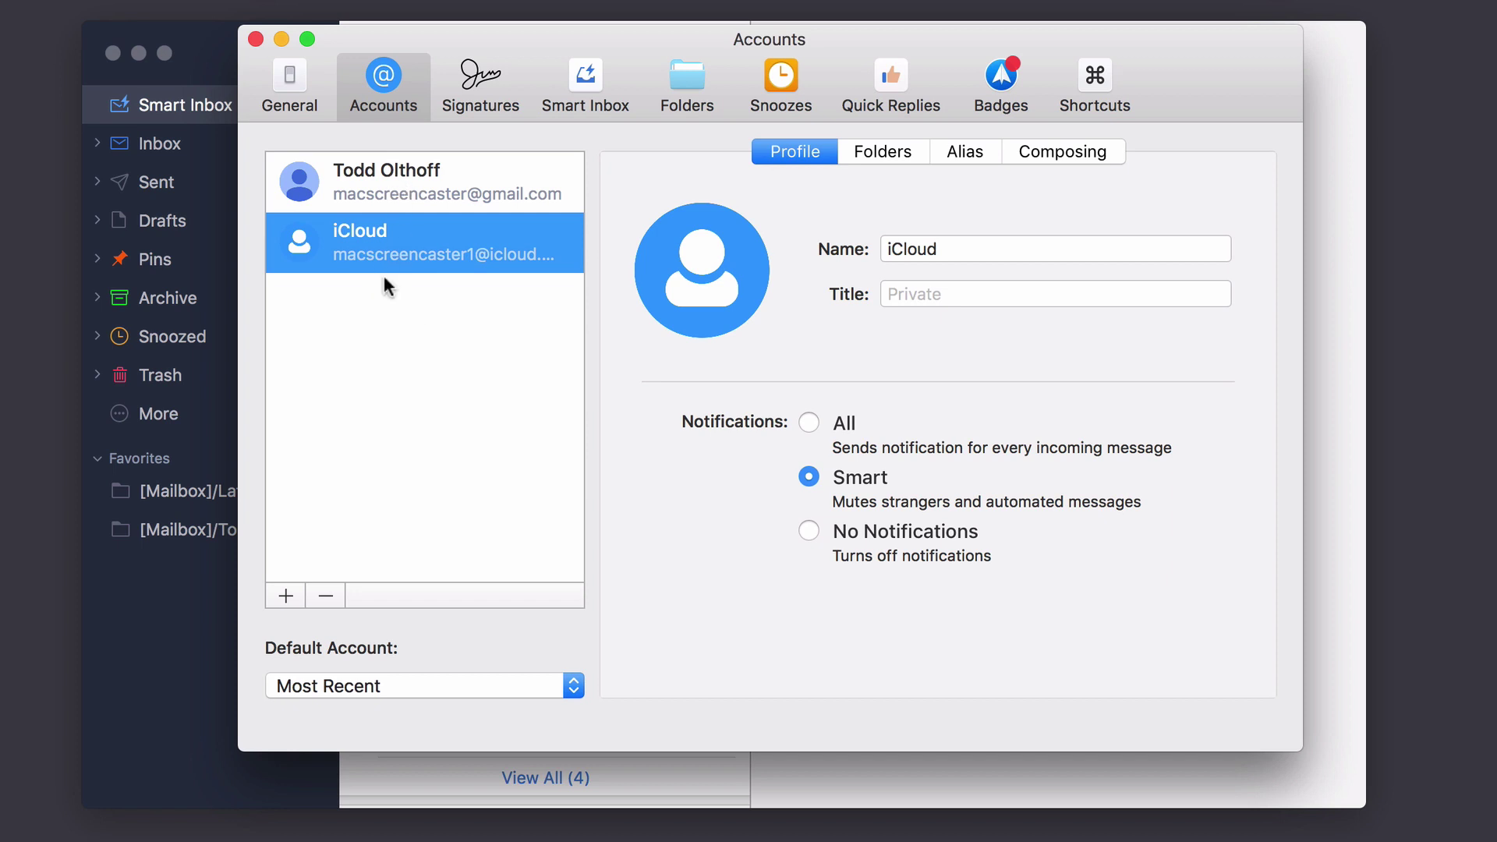
- Review the iCloud account's Folders, Alias and Composing settings, then go to Signatures
click(892, 149)
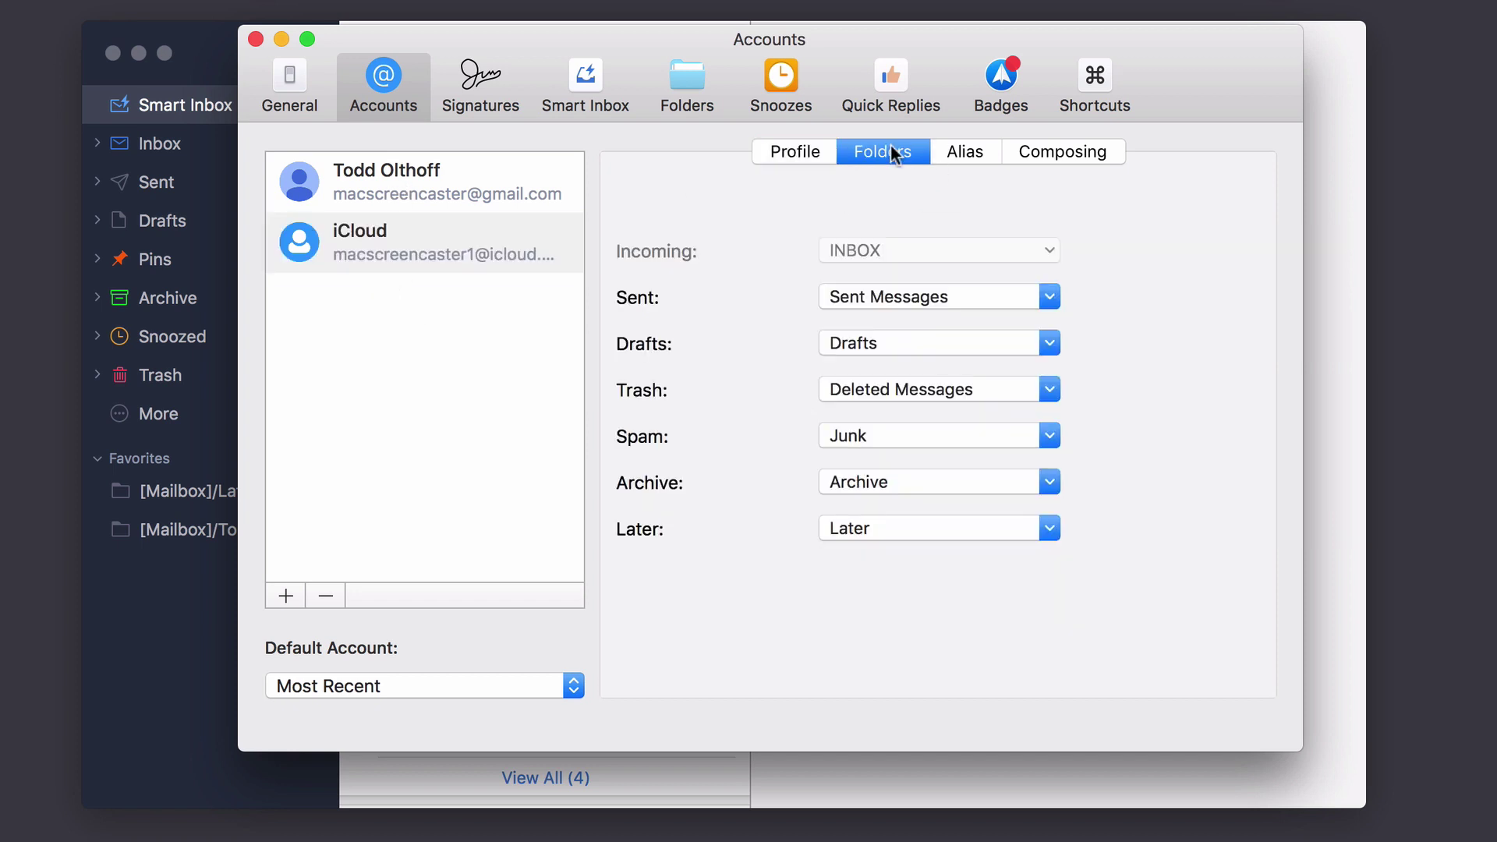
click(973, 154)
click(1061, 154)
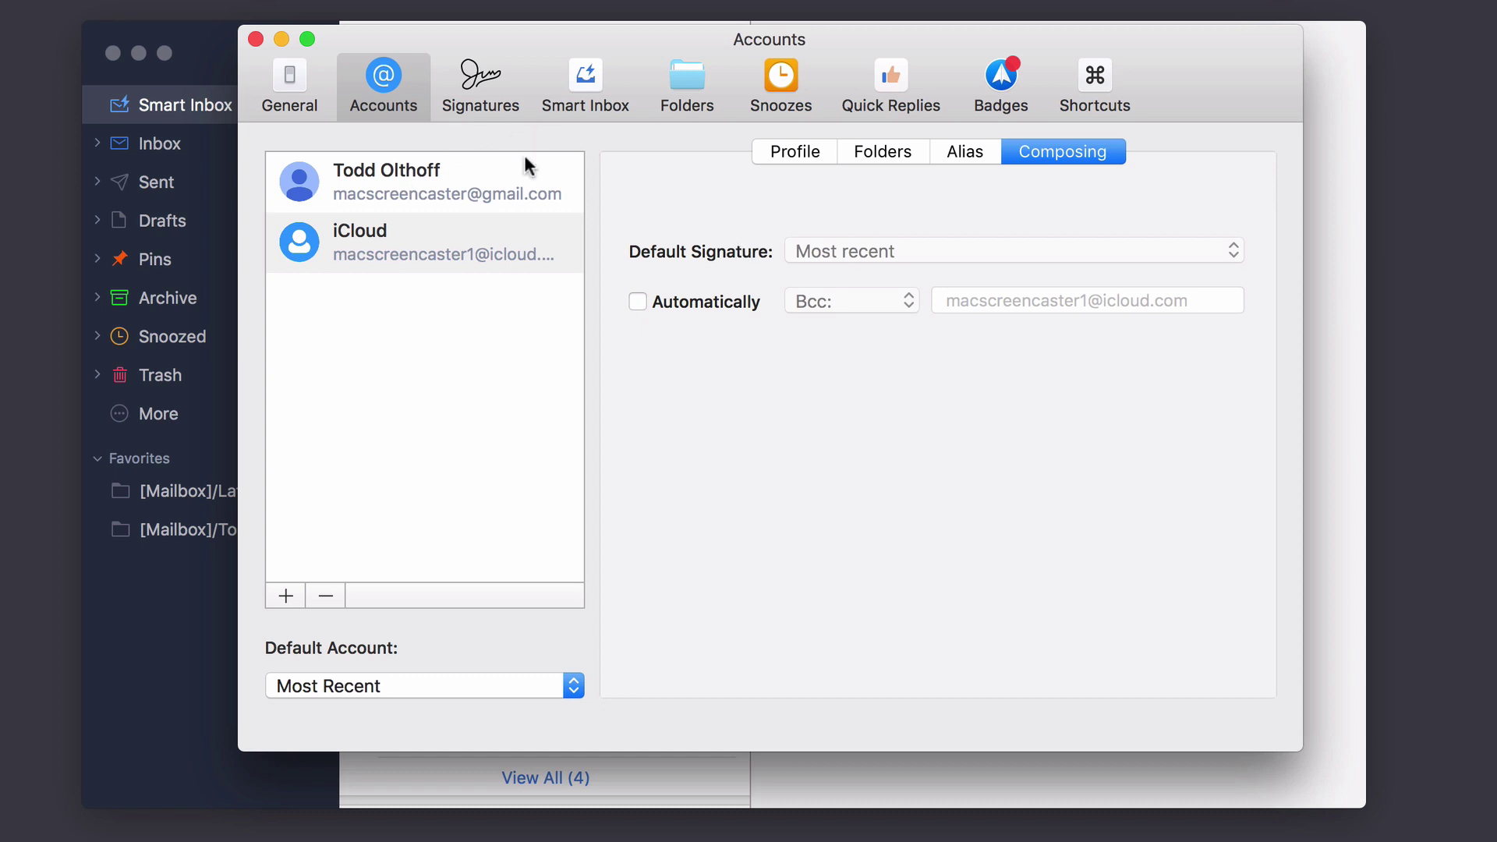
click(485, 81)
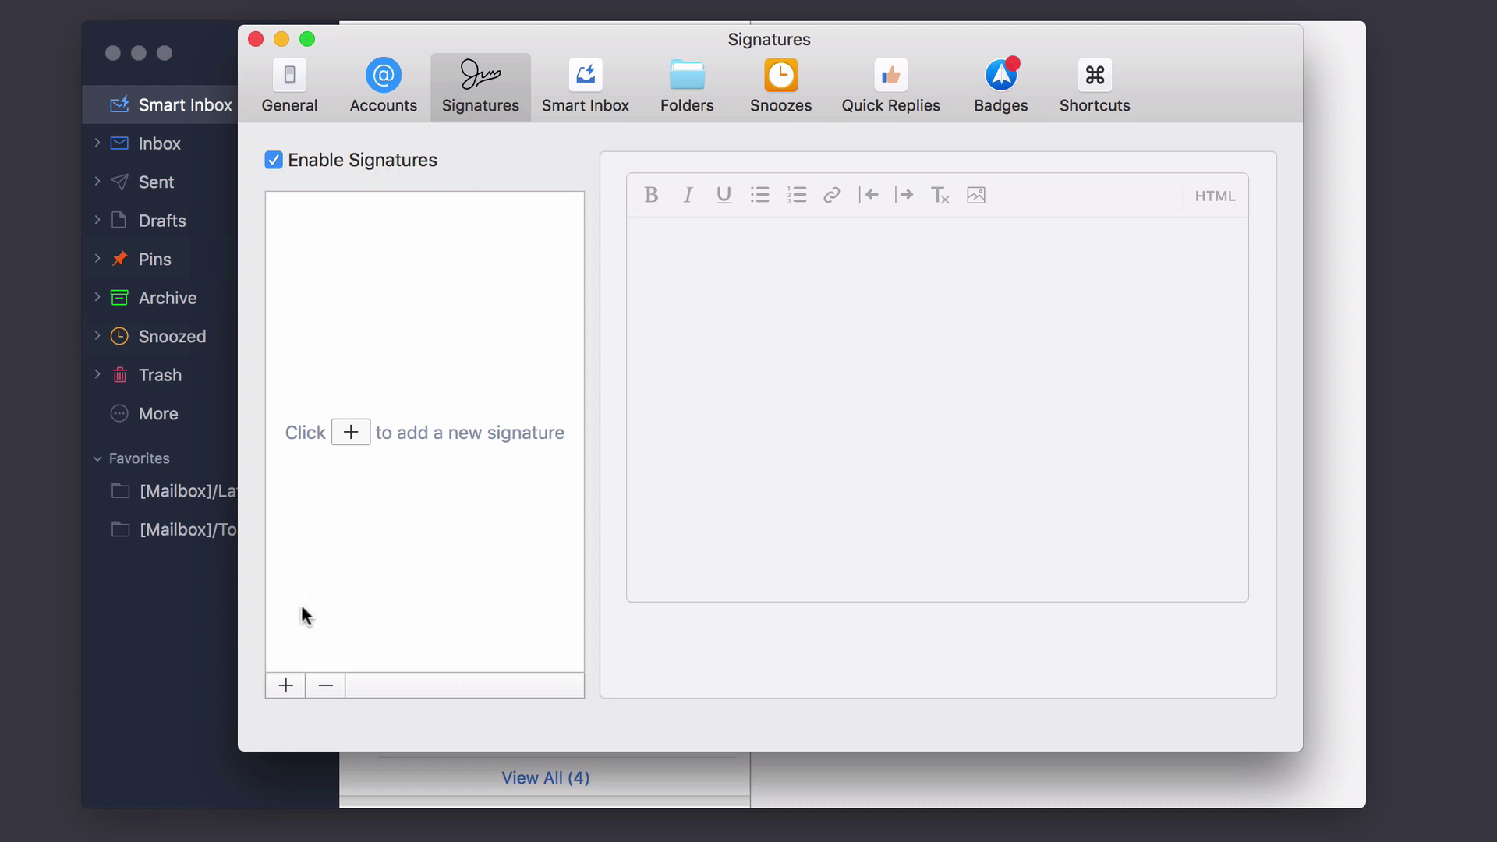
- Create a signature: bold name, italic 'Chief Screencaster' title, and a phone number line
click(286, 685)
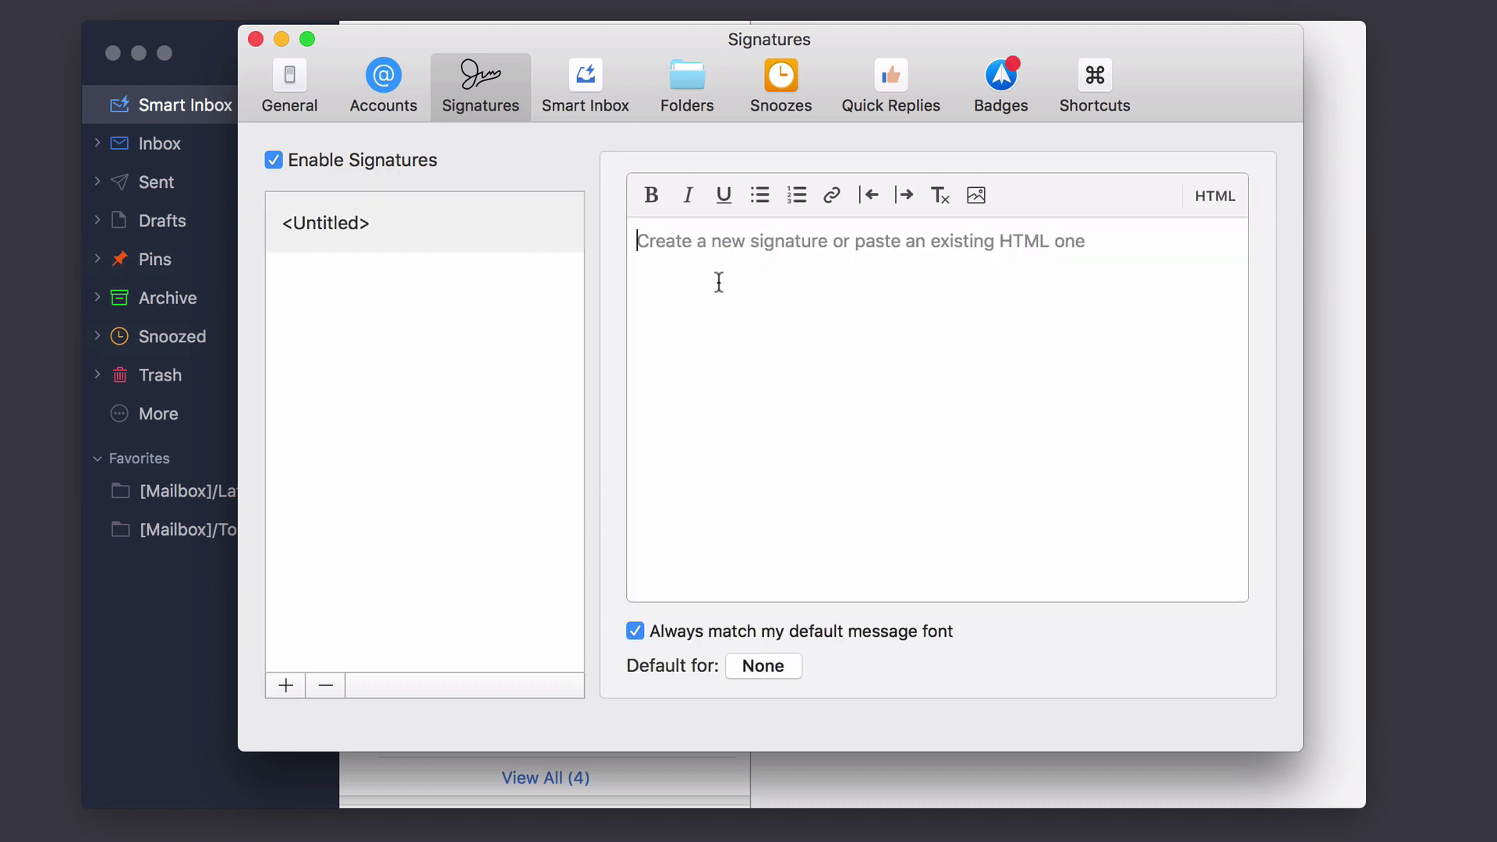
text(Todd Olthoff )
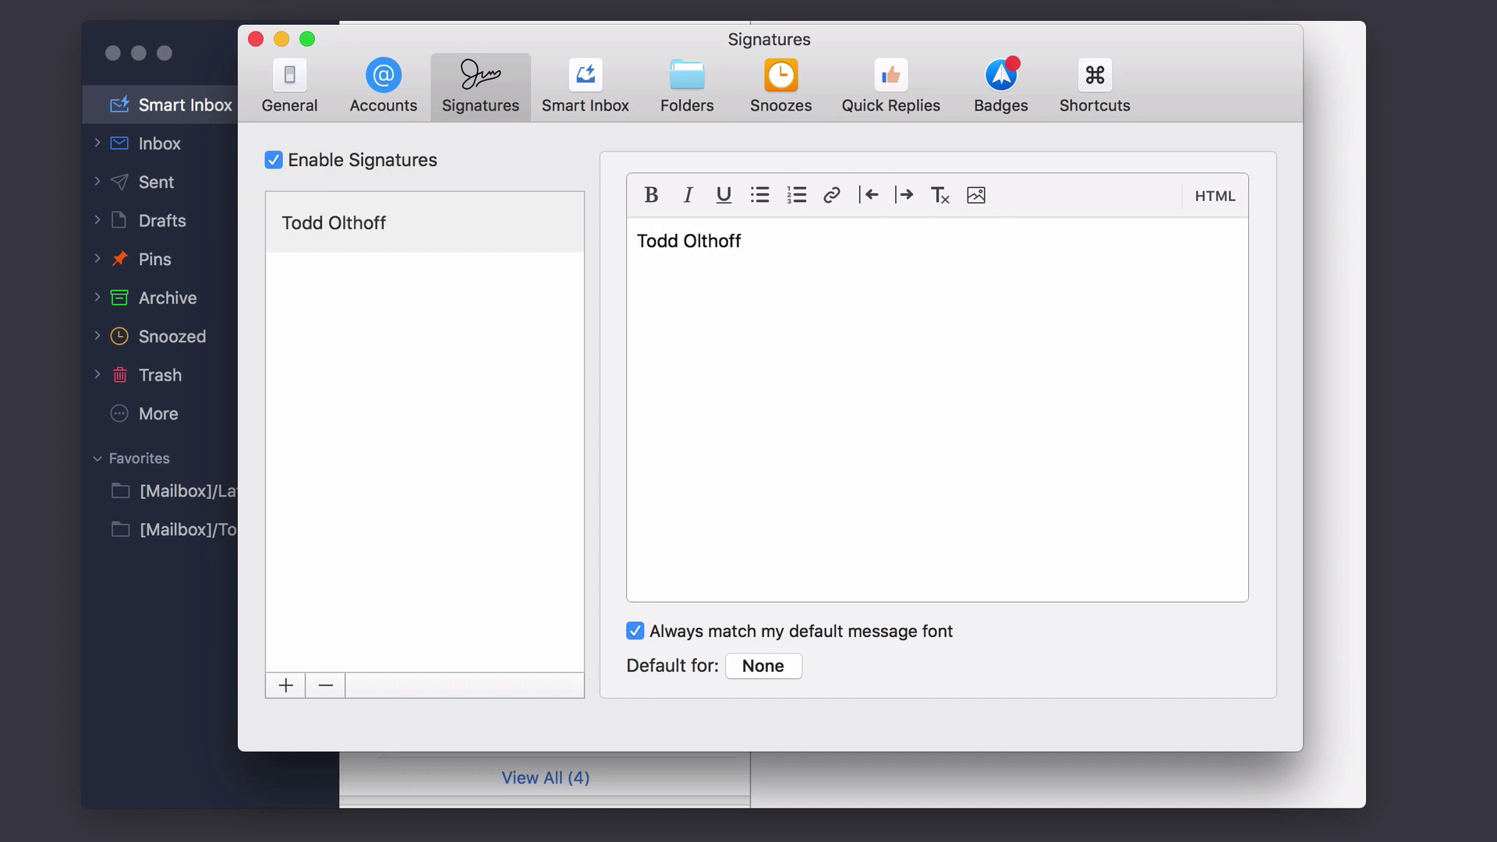
text(Chief Screencaster )
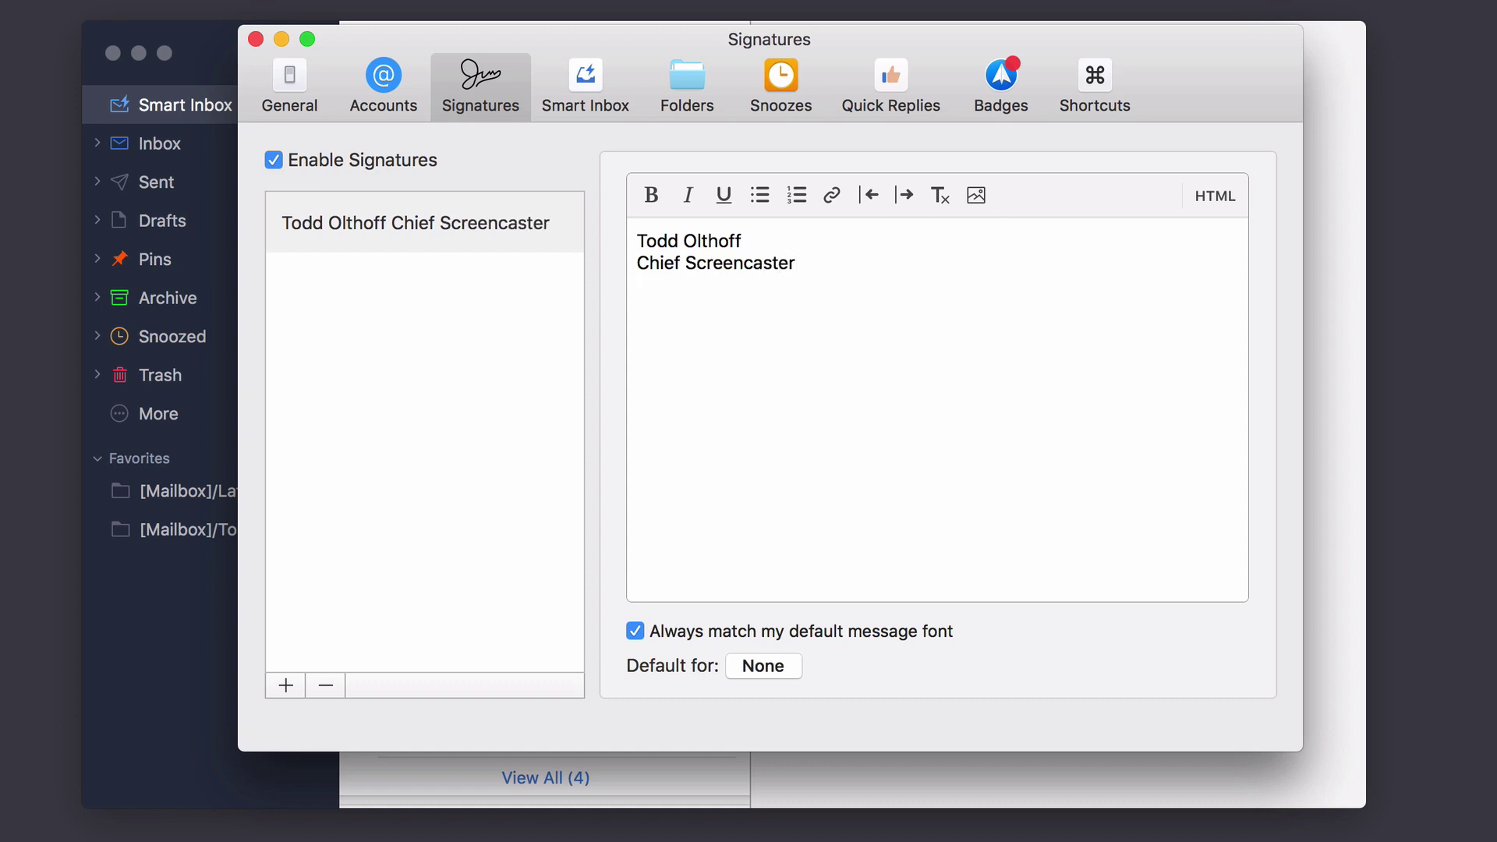
text(999-999-9999)
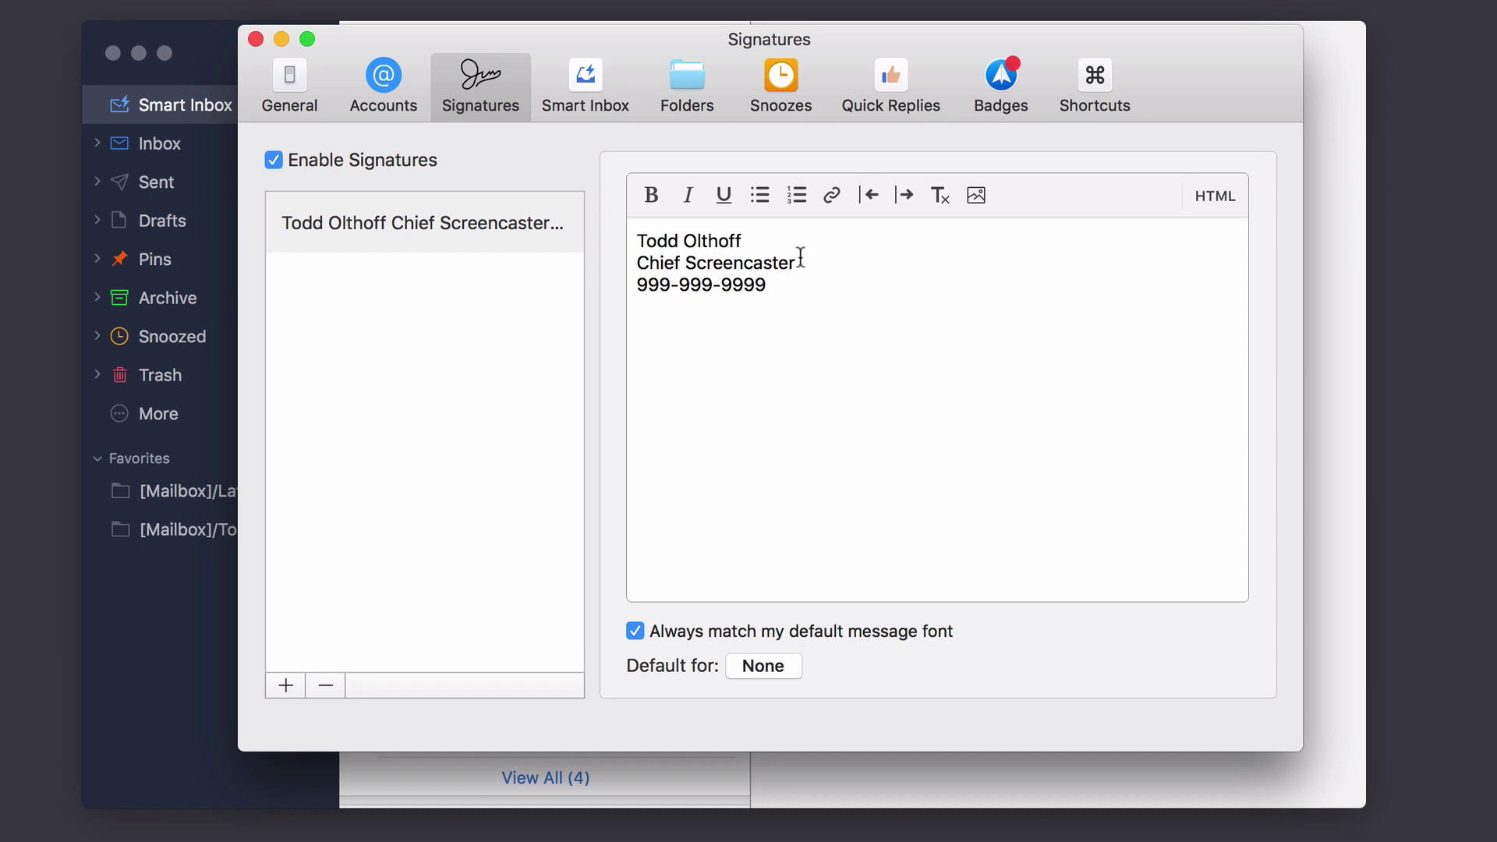
drag(797, 261, 629, 256)
click(688, 197)
drag(742, 242, 635, 242)
click(652, 195)
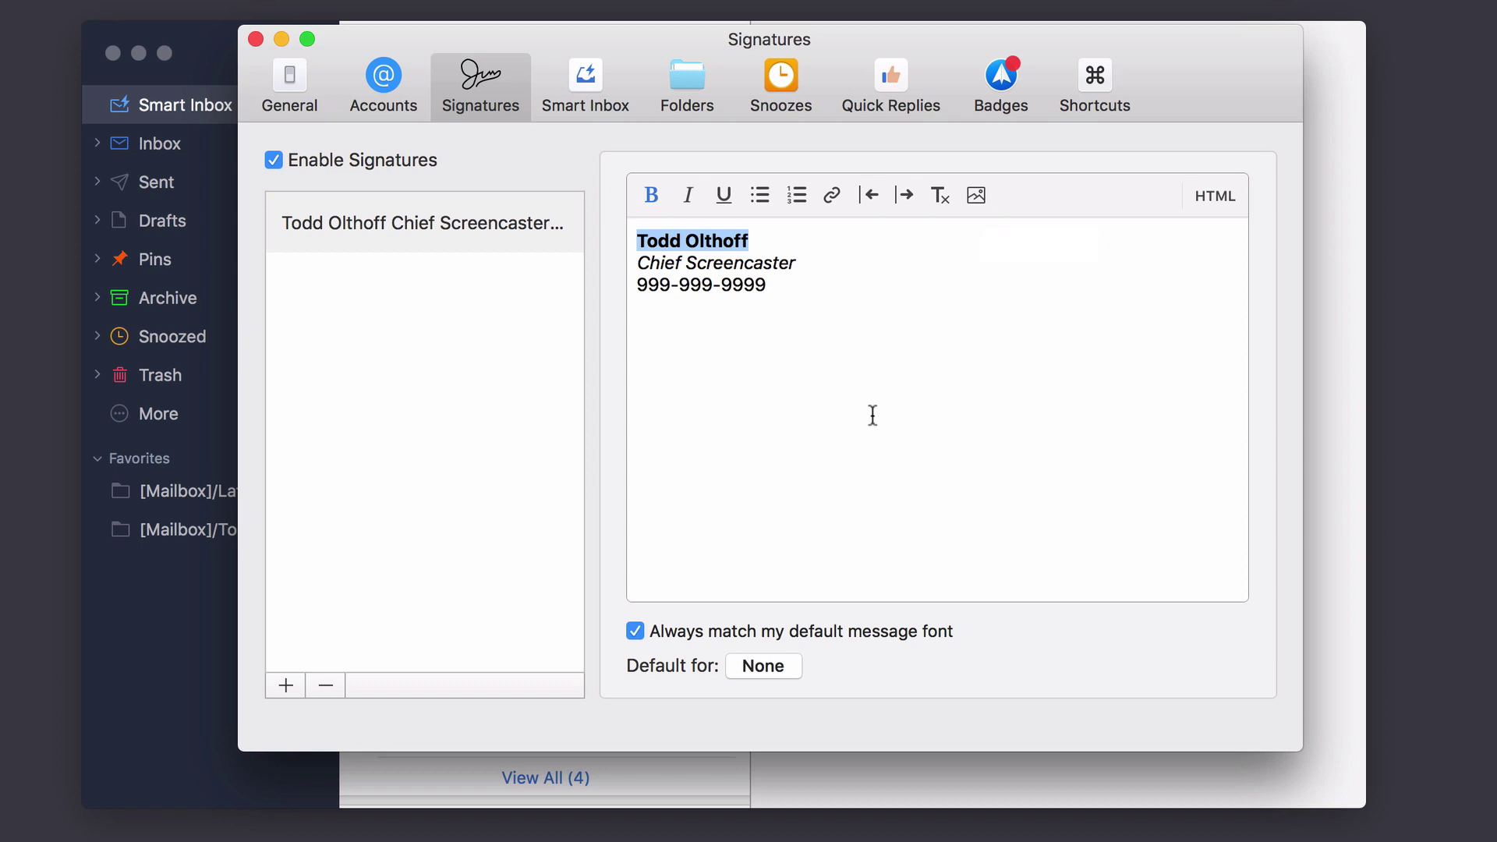
click(384, 220)
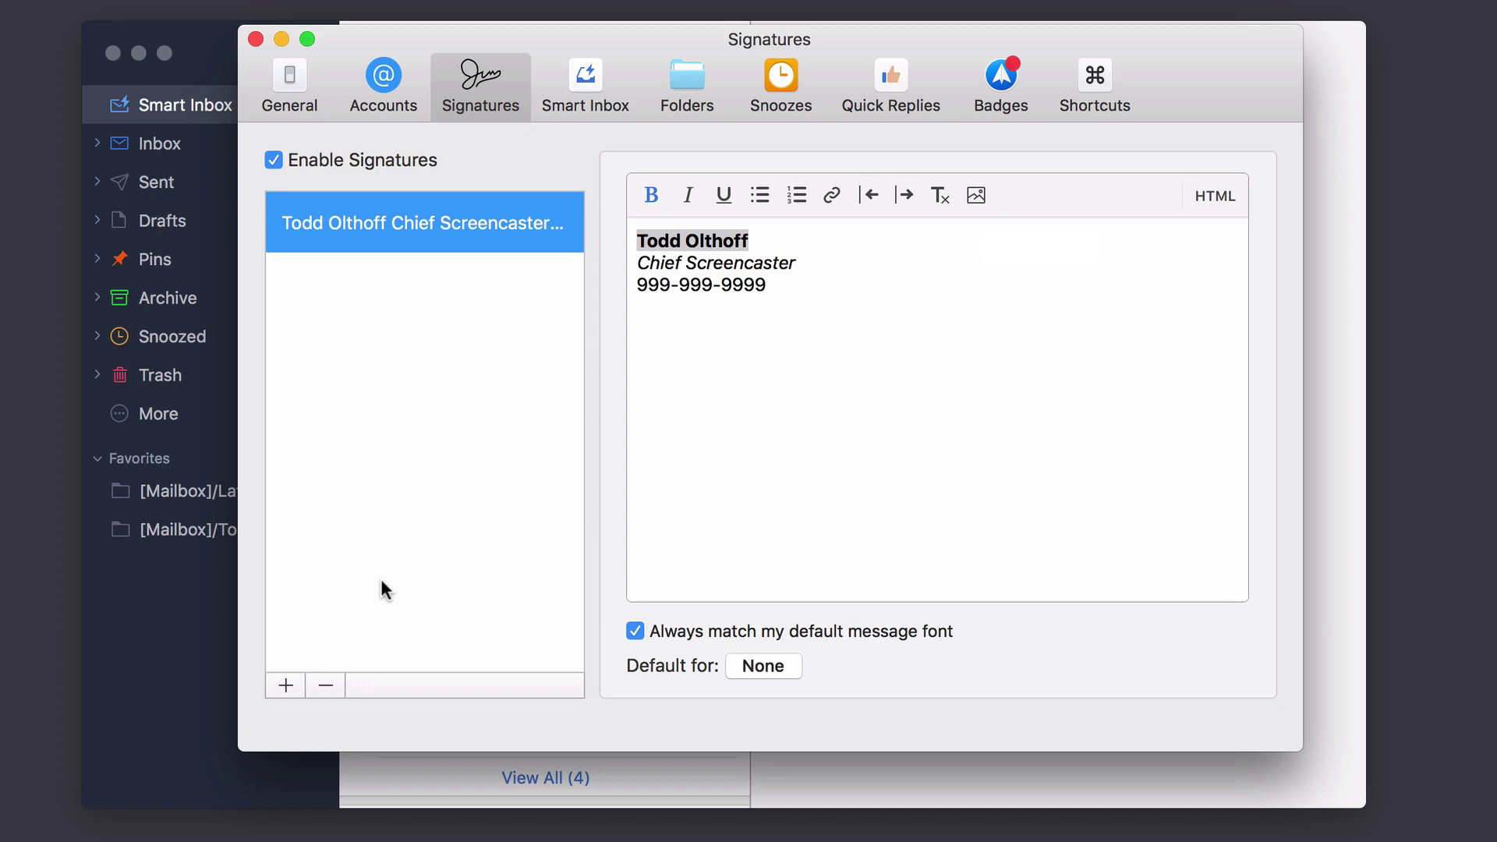
- Set the new signature as the iCloud account's Default Signature in Accounts > Composing
click(396, 74)
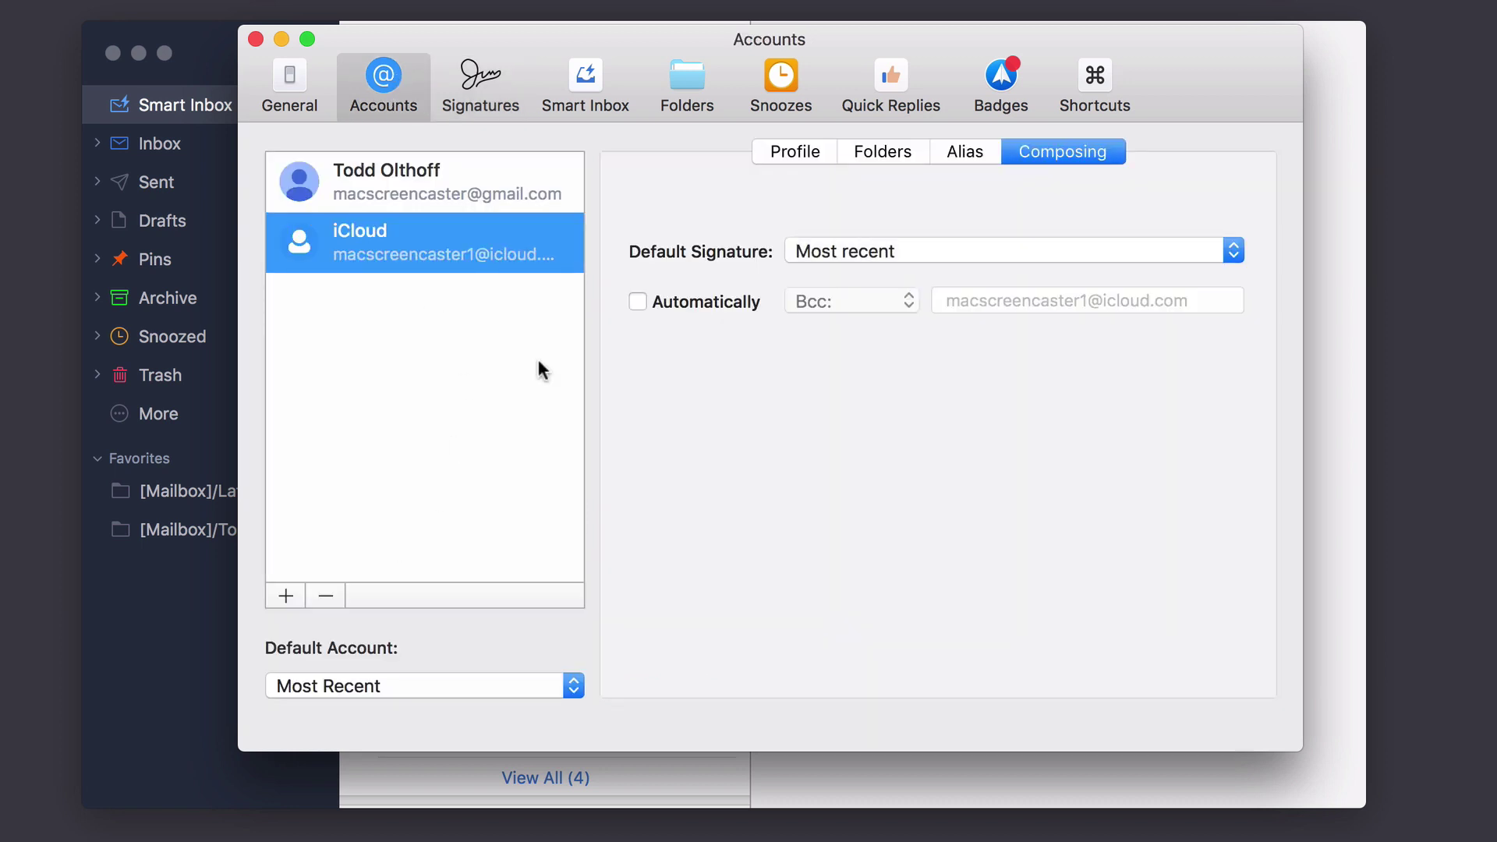
click(1232, 250)
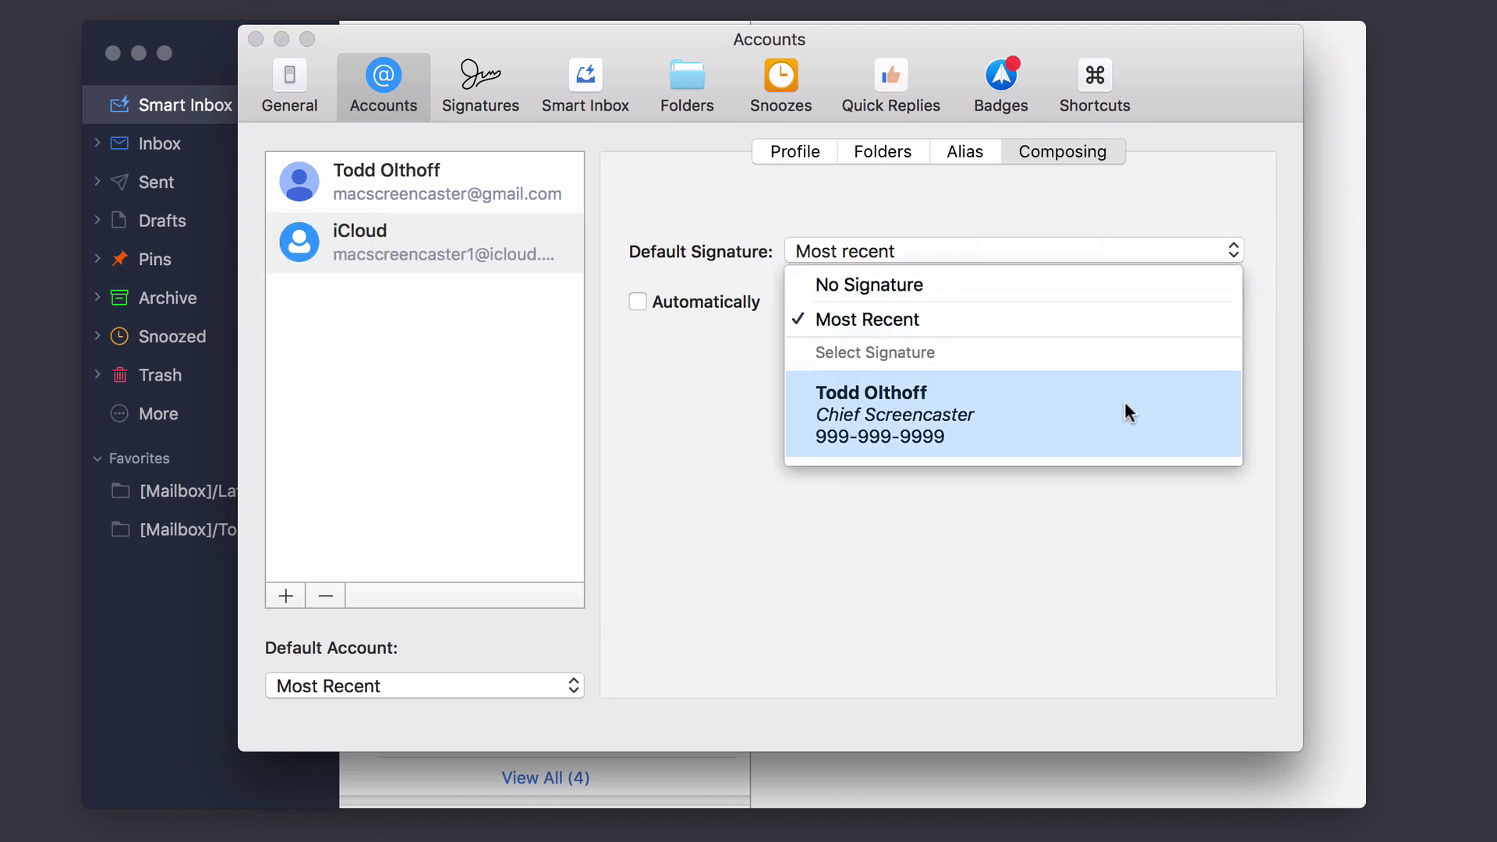
click(1129, 412)
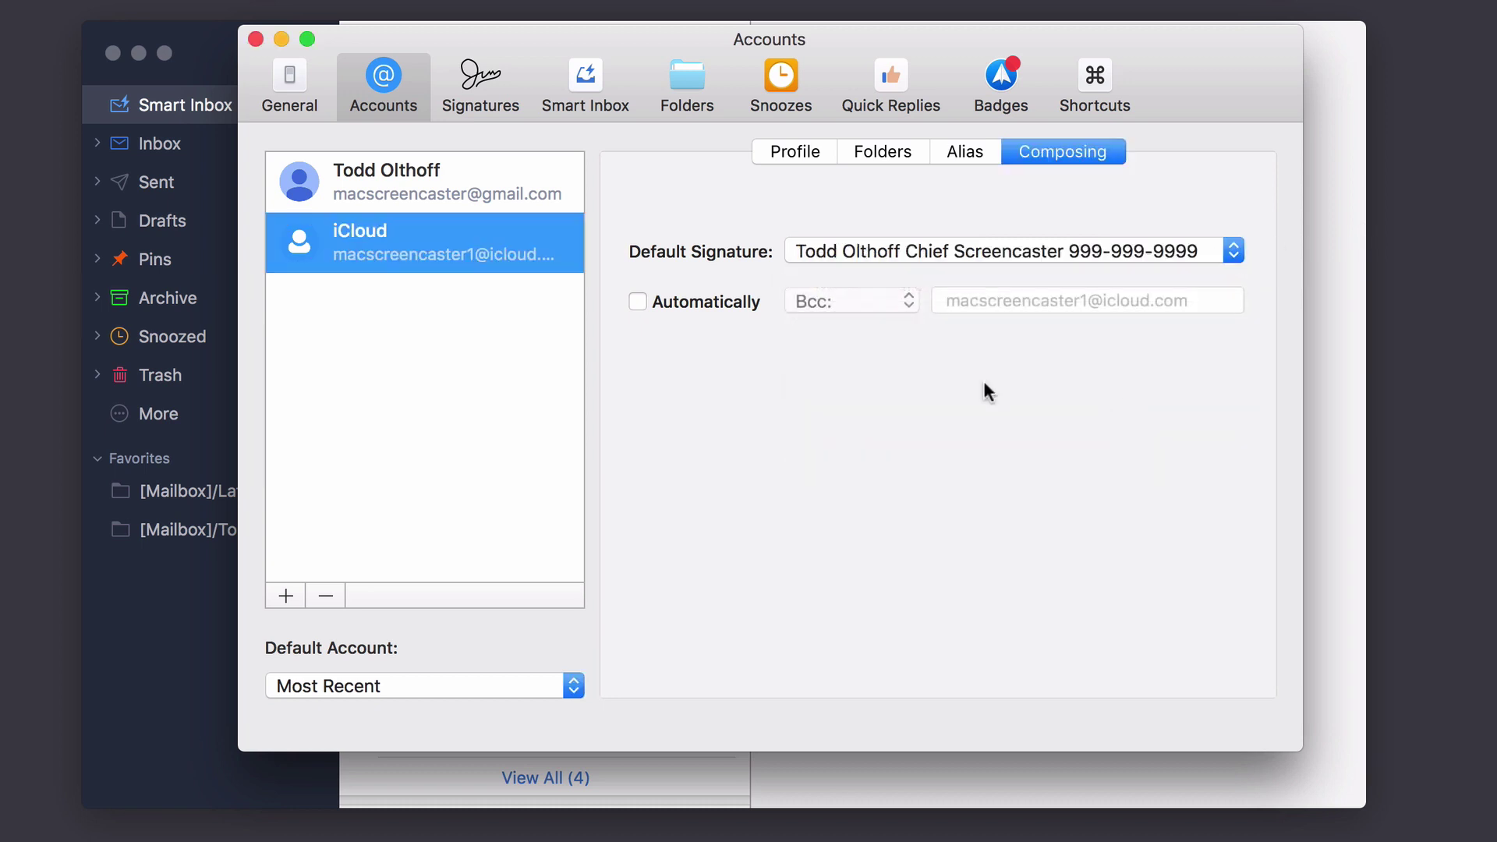
- Make the new signature the Gmail account's default too, then close Preferences
click(472, 184)
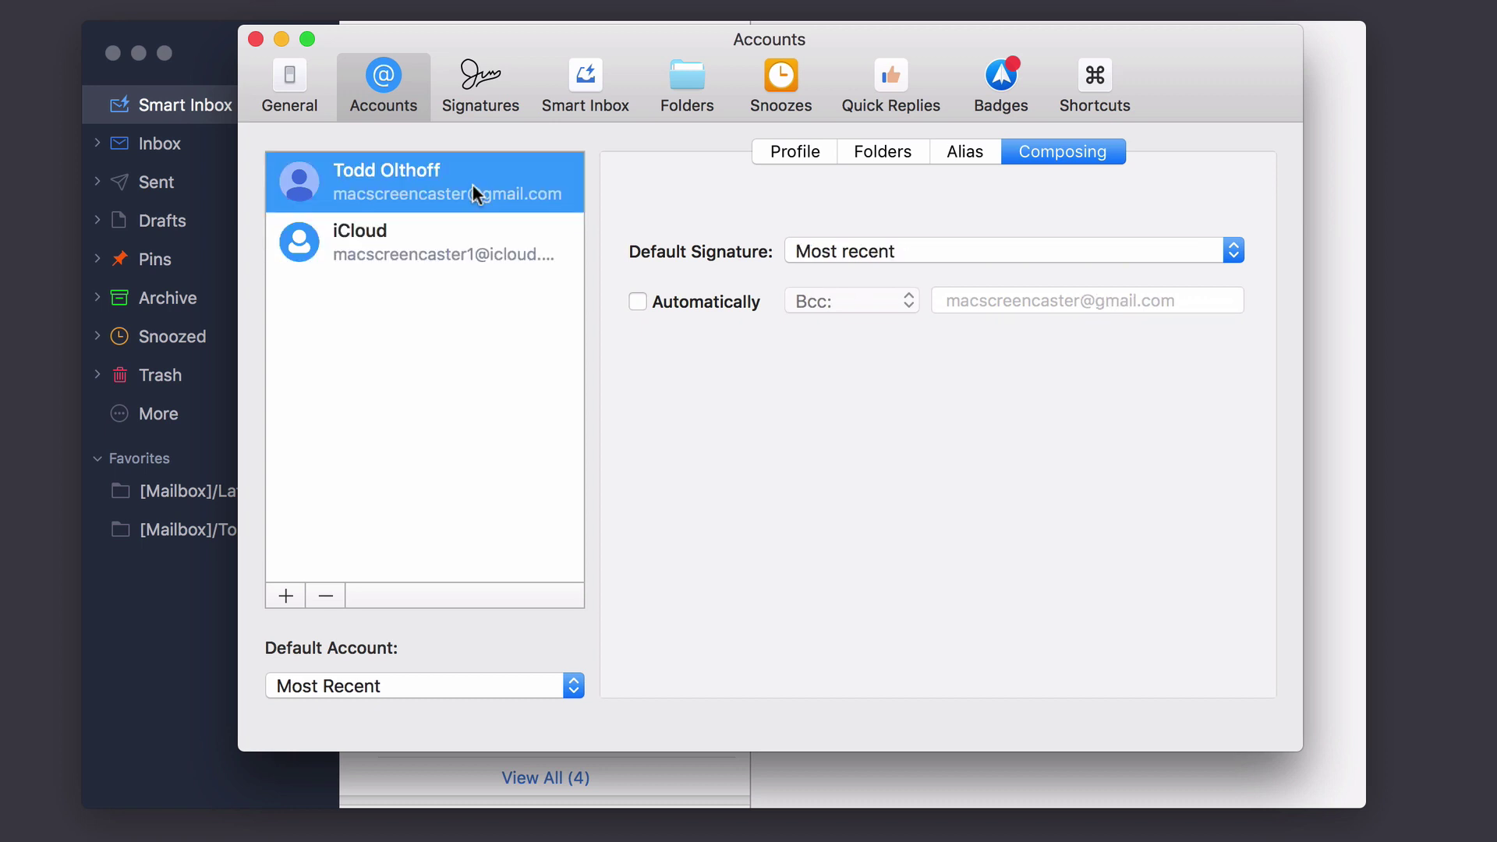
click(1212, 254)
click(1106, 416)
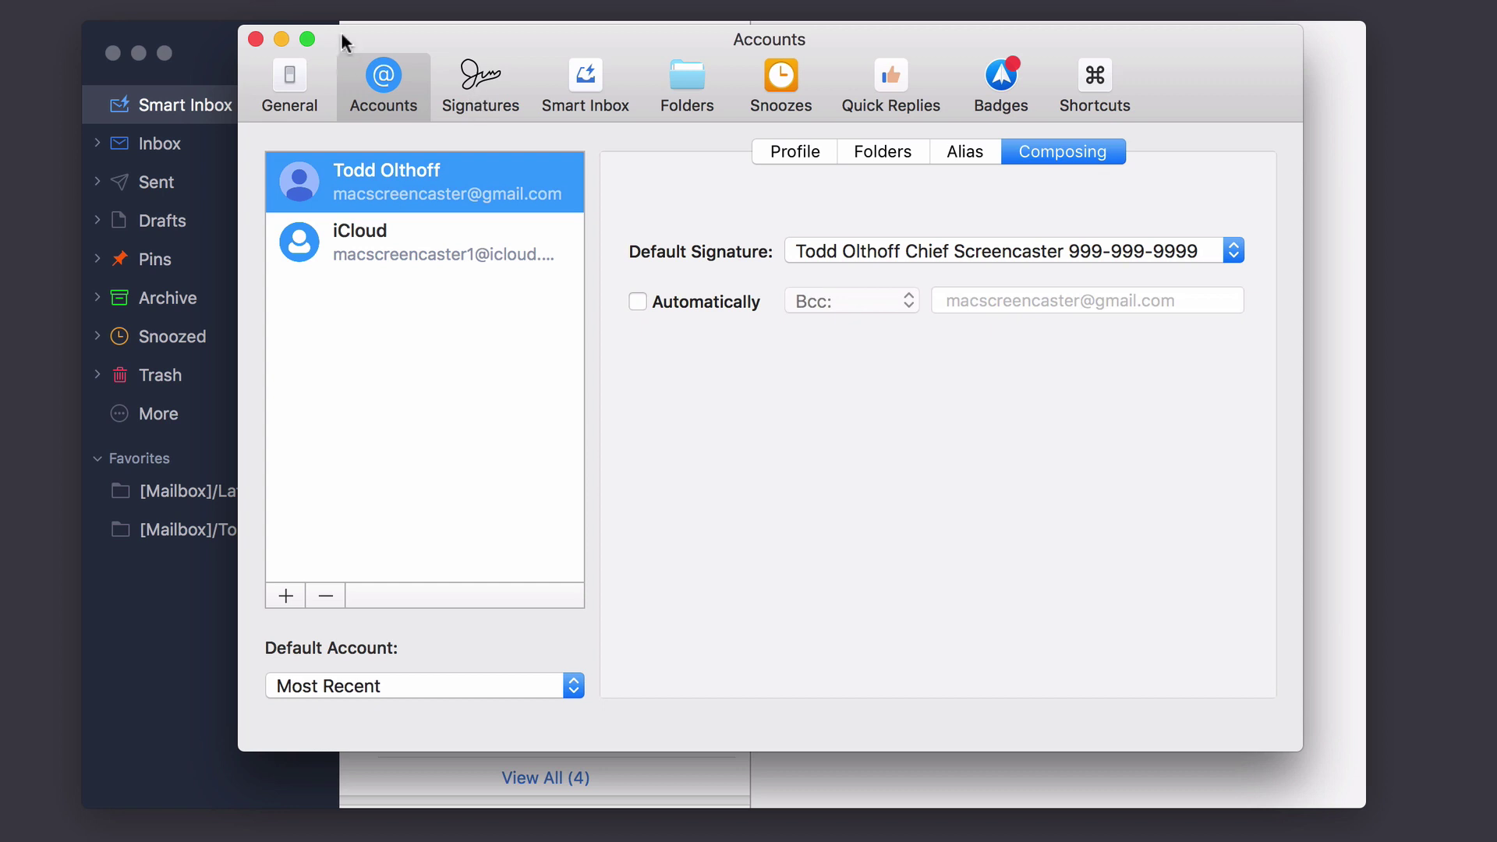
click(281, 39)
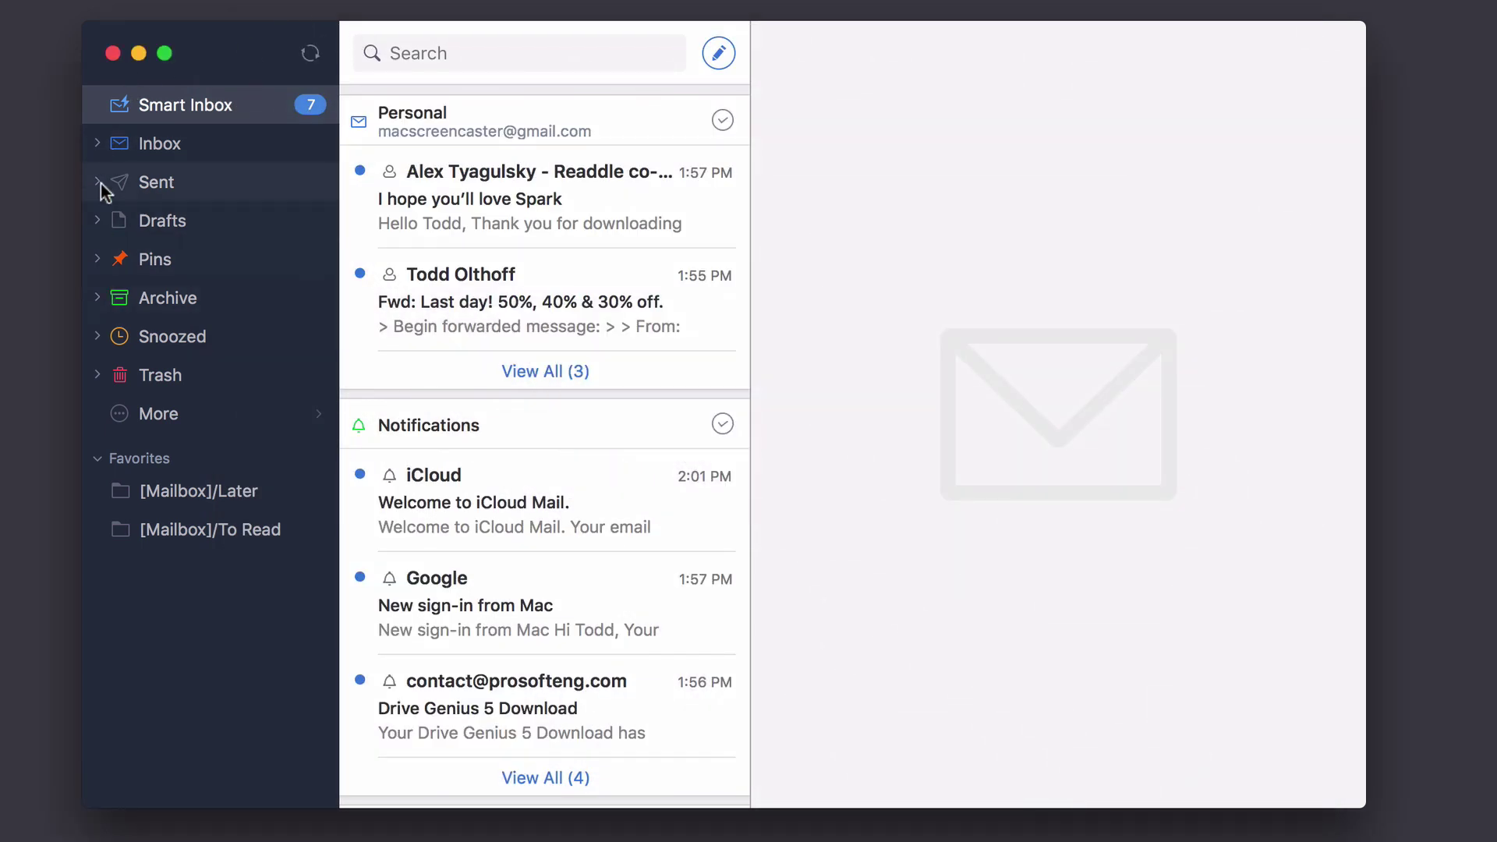
click(96, 145)
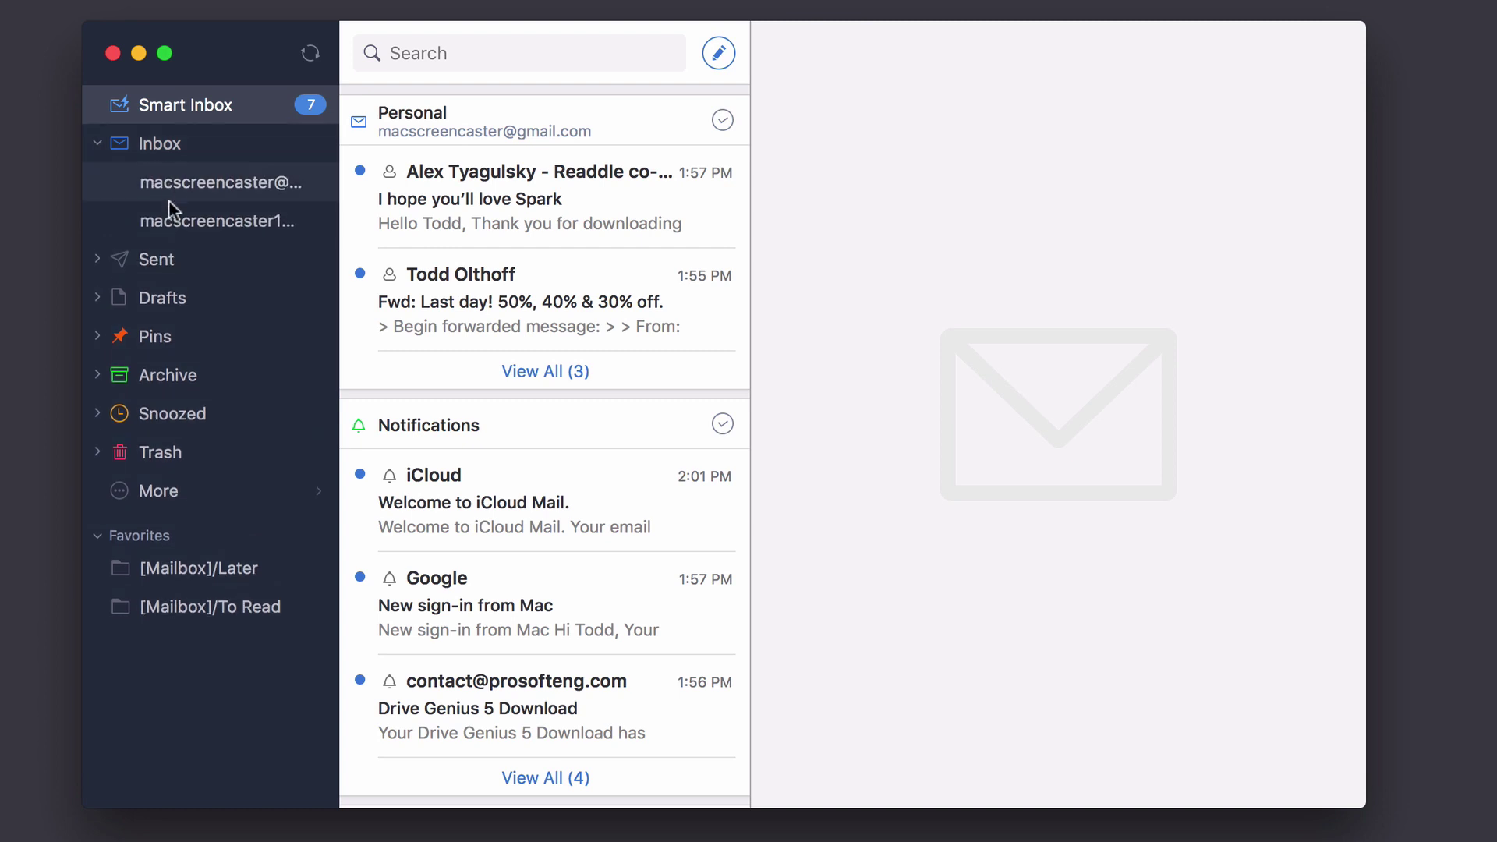
click(95, 144)
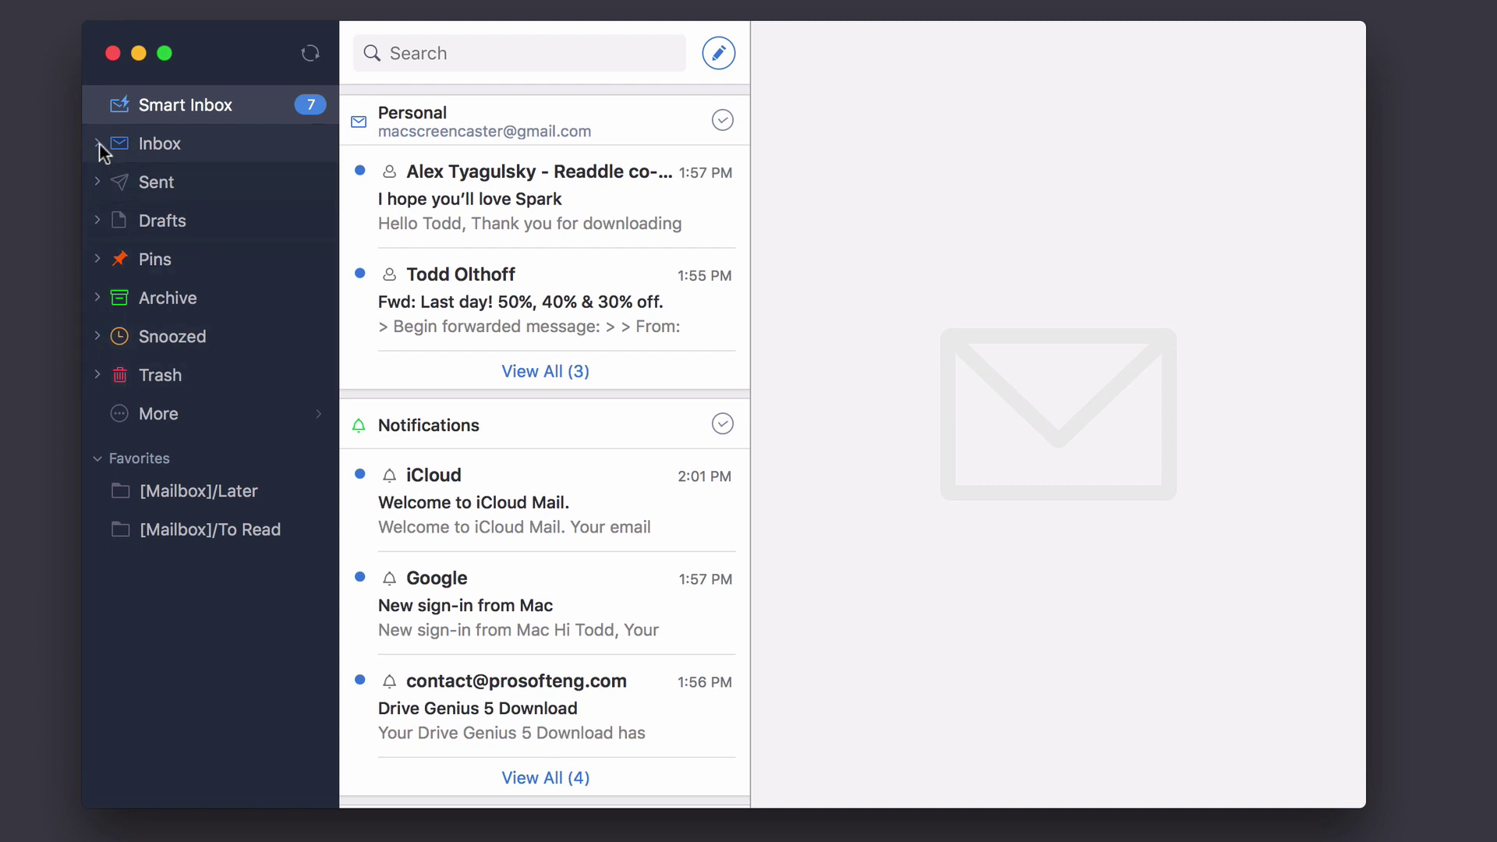
scroll(472, 278, down, 2)
scroll(473, 277, down, 5)
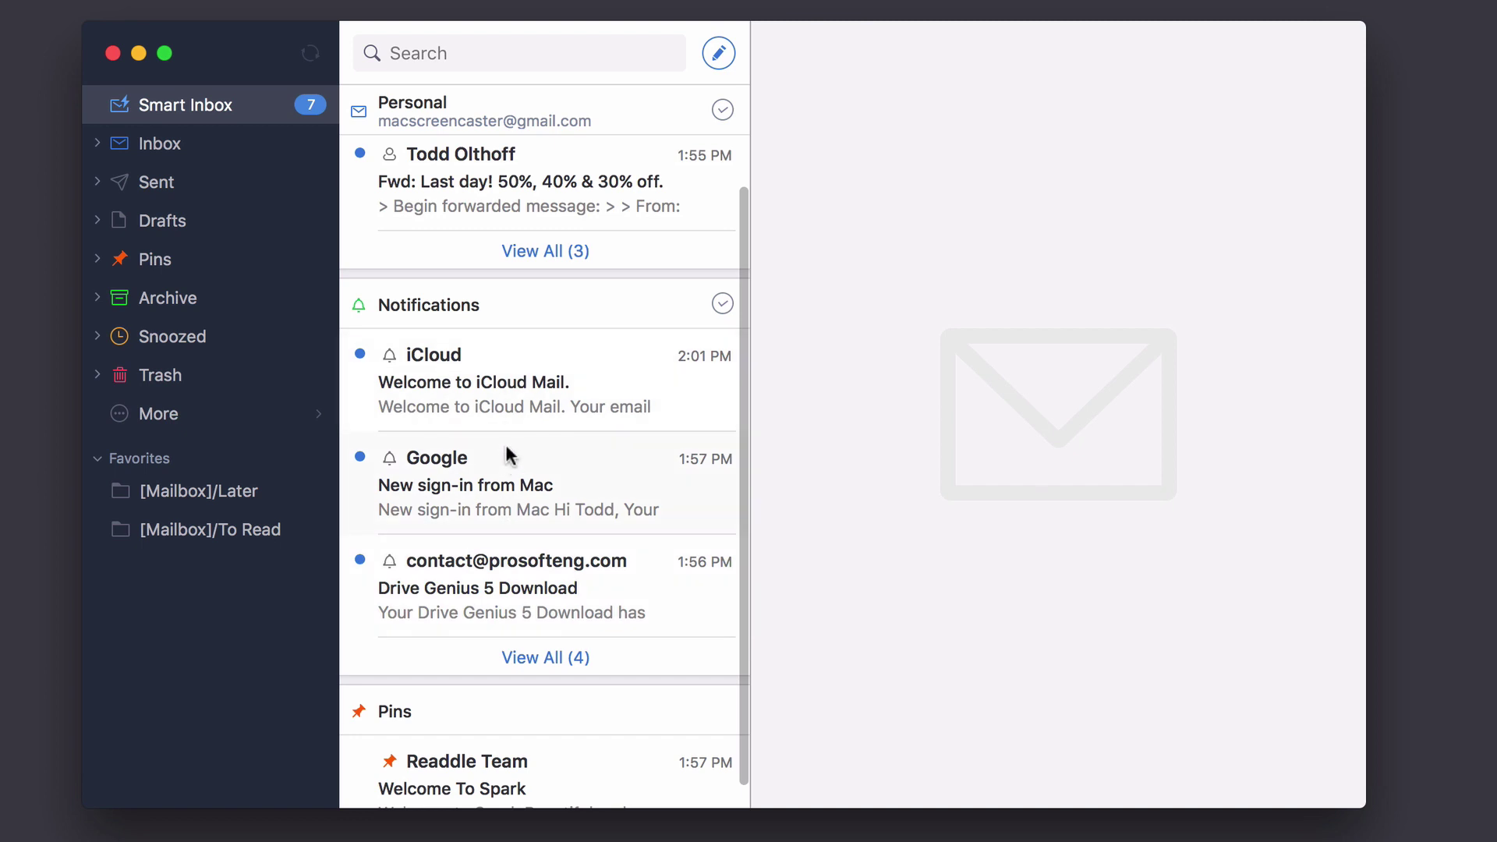
scroll(498, 590, down, 1)
scroll(498, 591, up, 4)
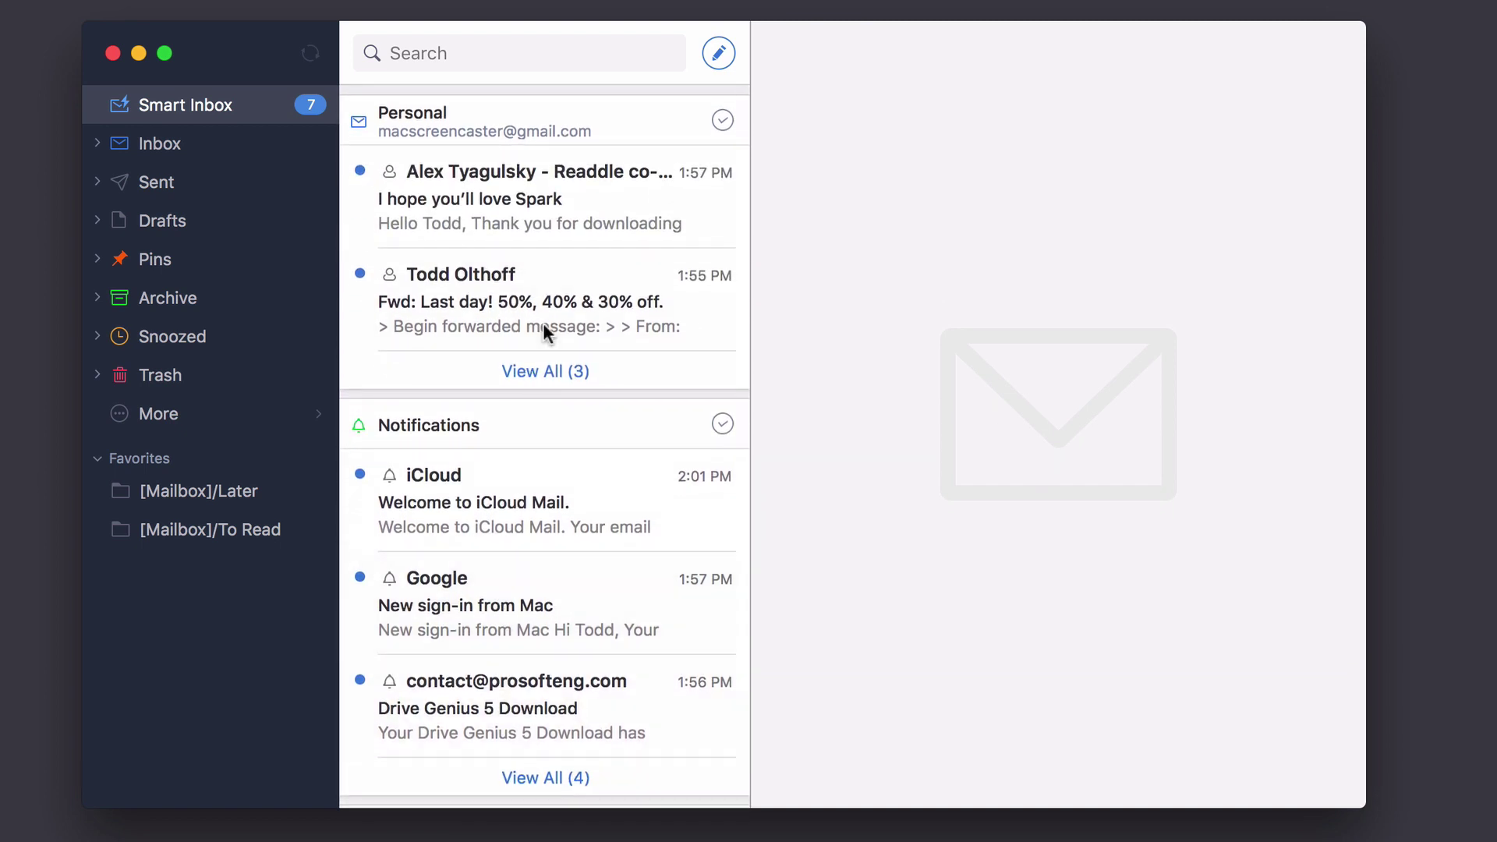
scroll(544, 327, down, 5)
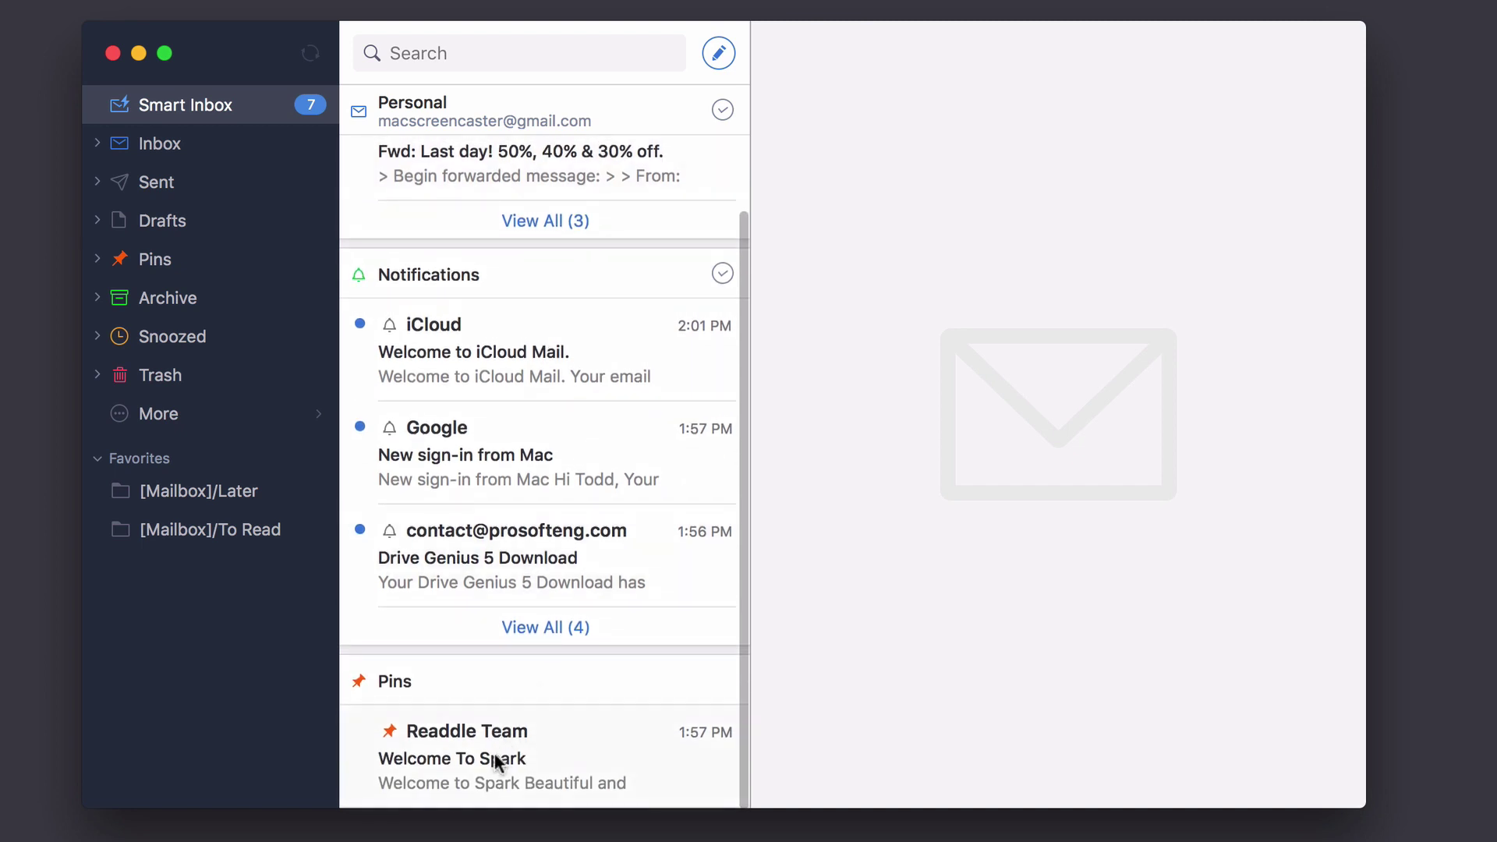
- Reply to Welcome To Spark, confirm the new signature is included, then discard the draft
click(496, 762)
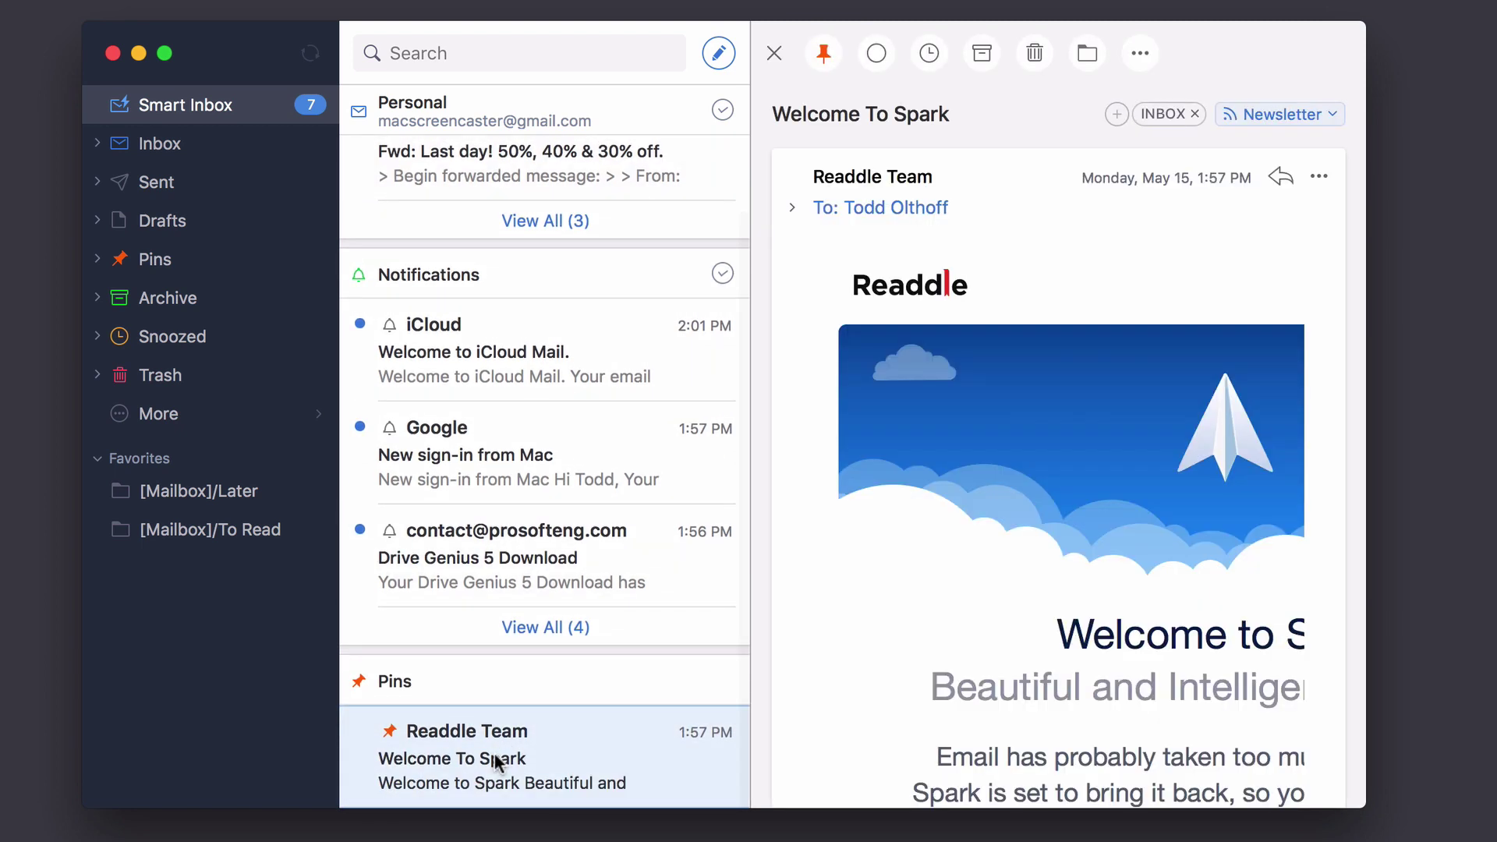
click(1281, 177)
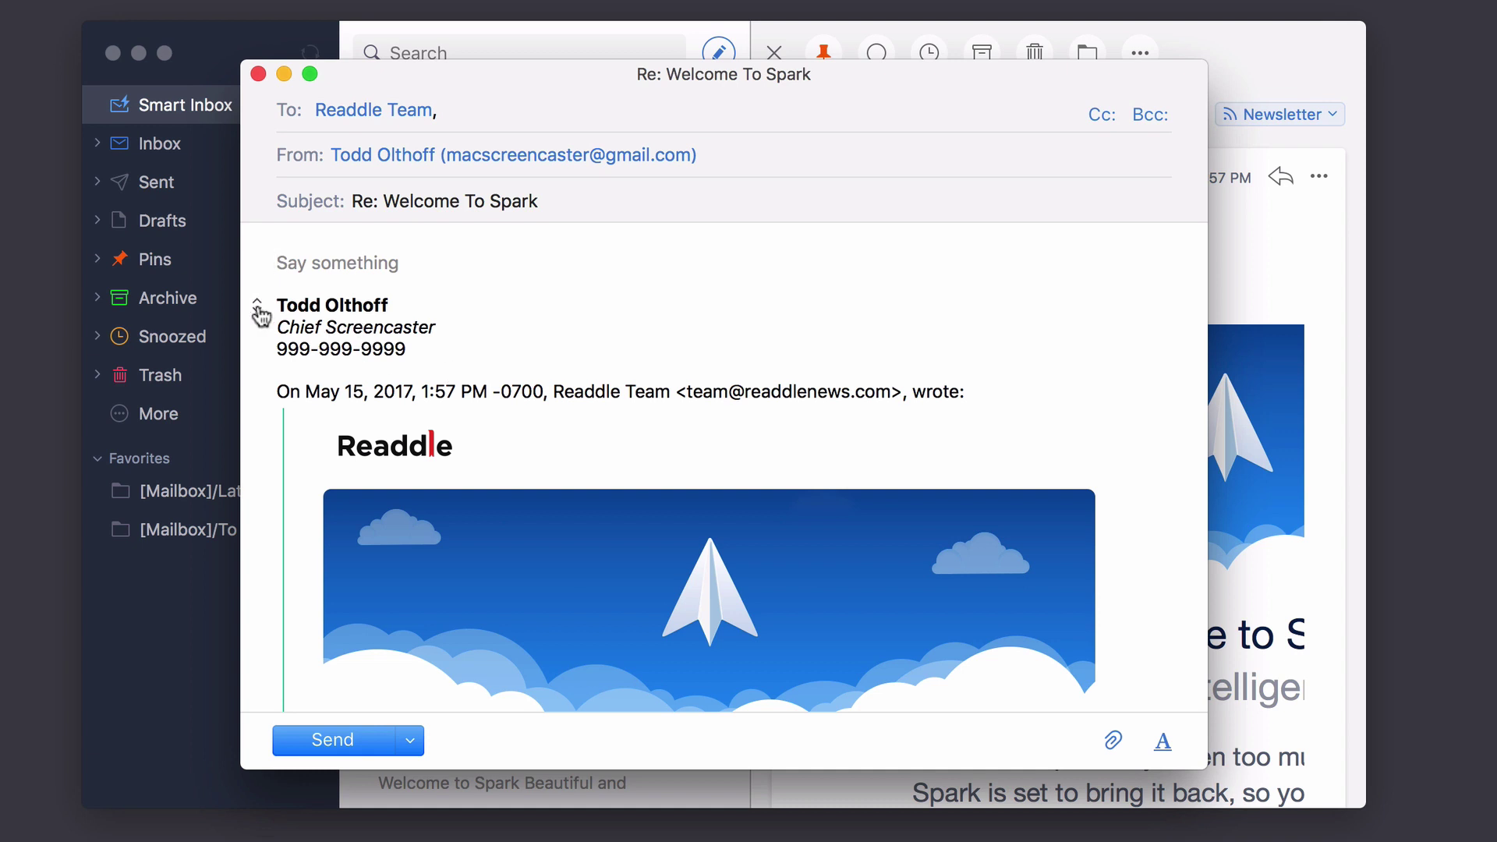
click(260, 315)
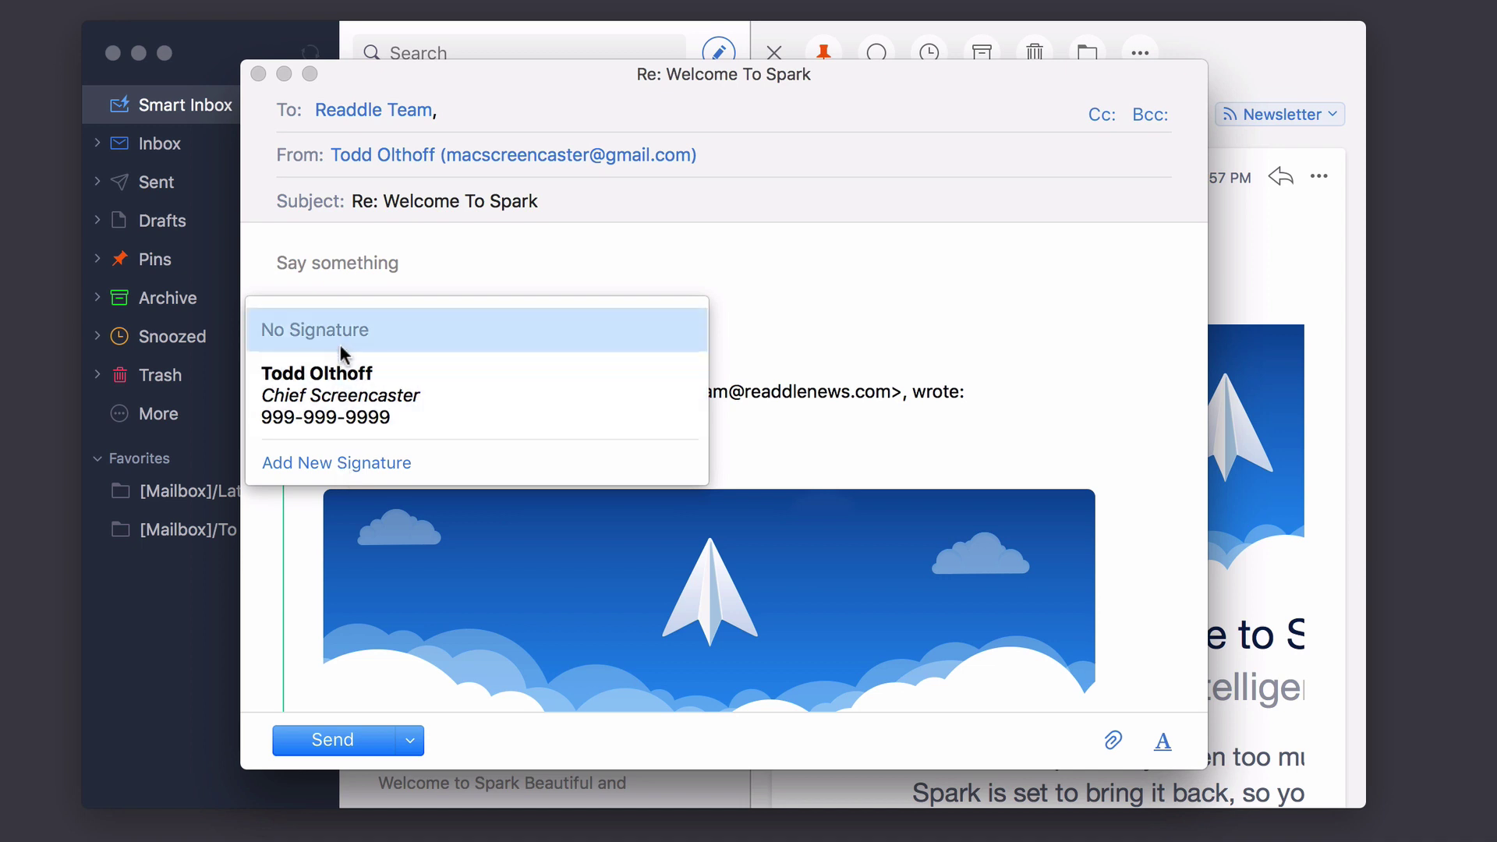
click(880, 336)
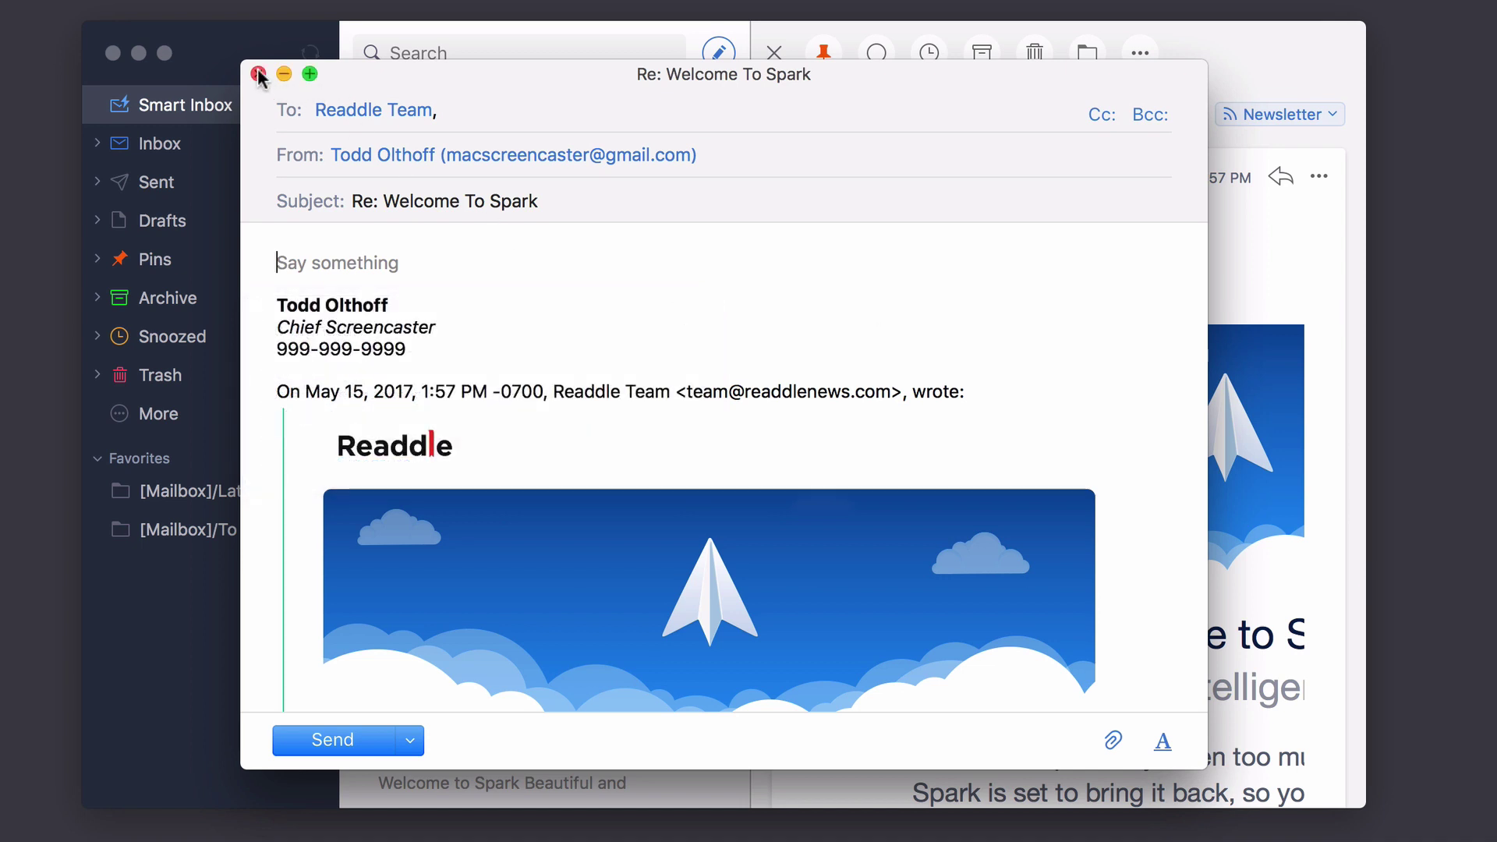
click(258, 74)
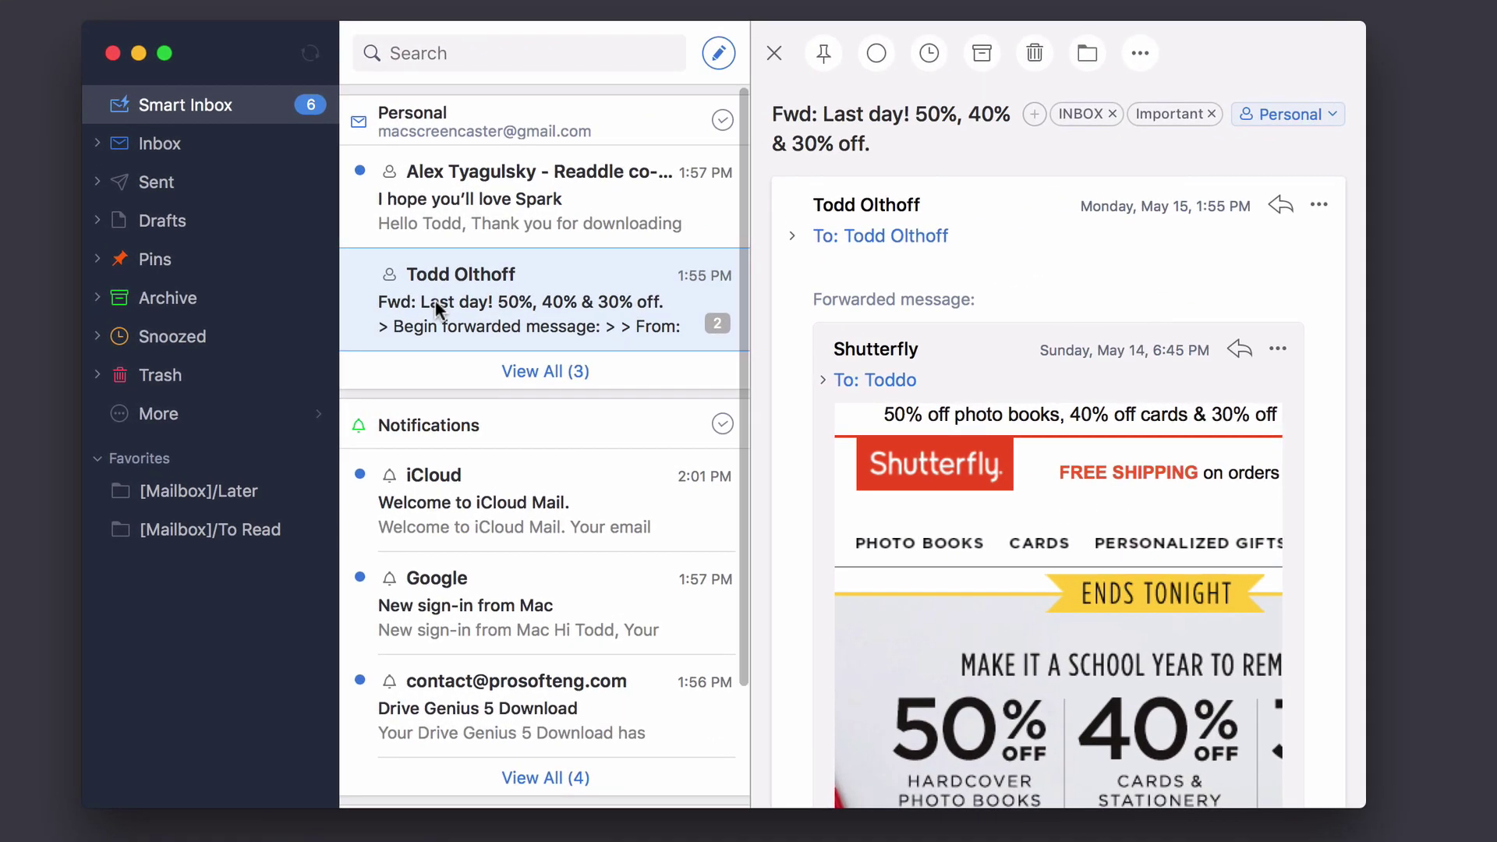
scroll(435, 305, left, 5)
scroll(436, 304, left, 2)
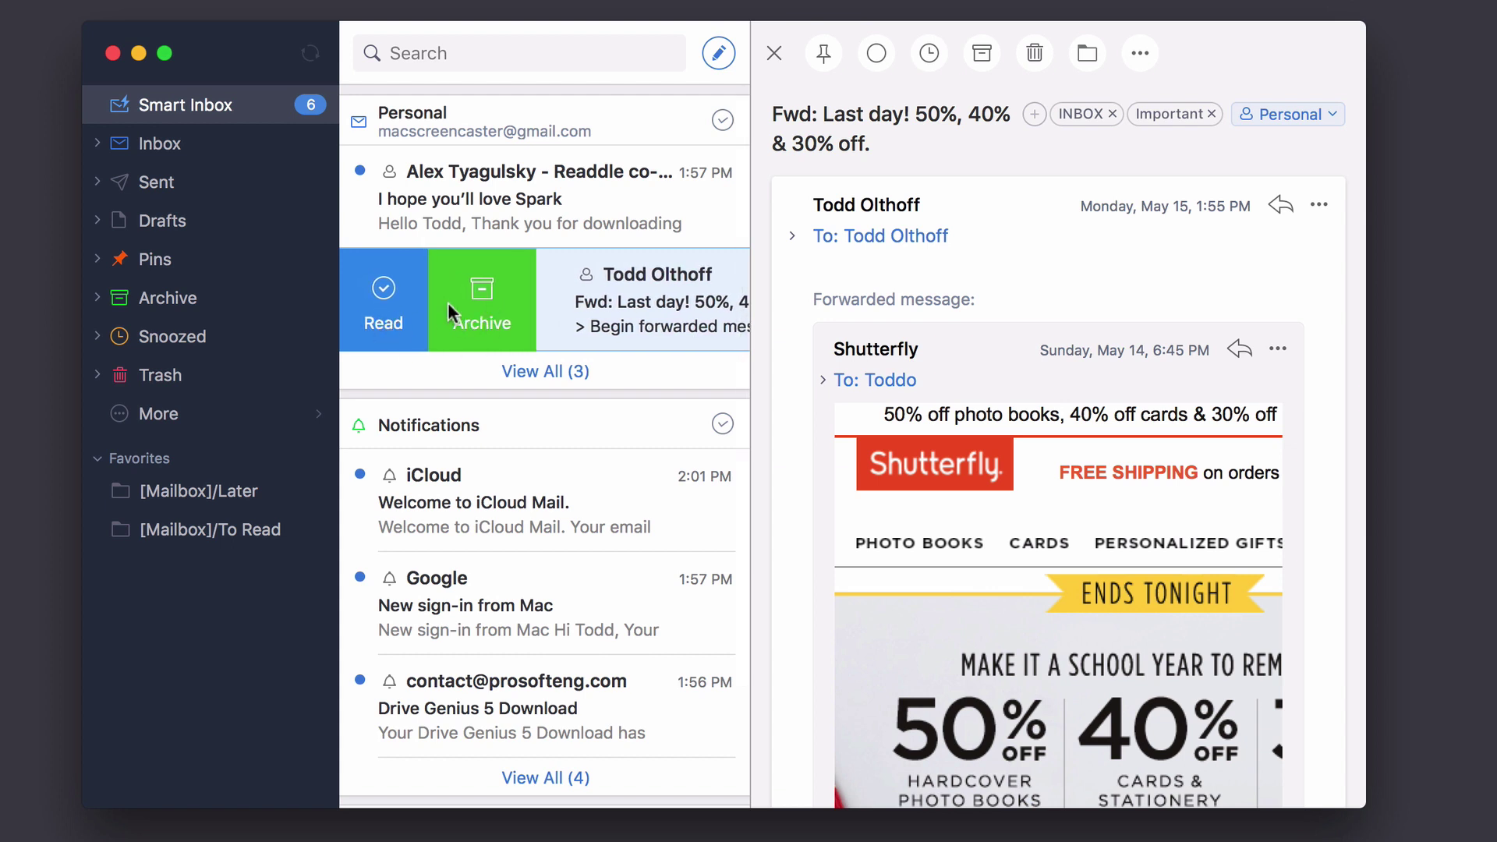
scroll(447, 303, left, 2)
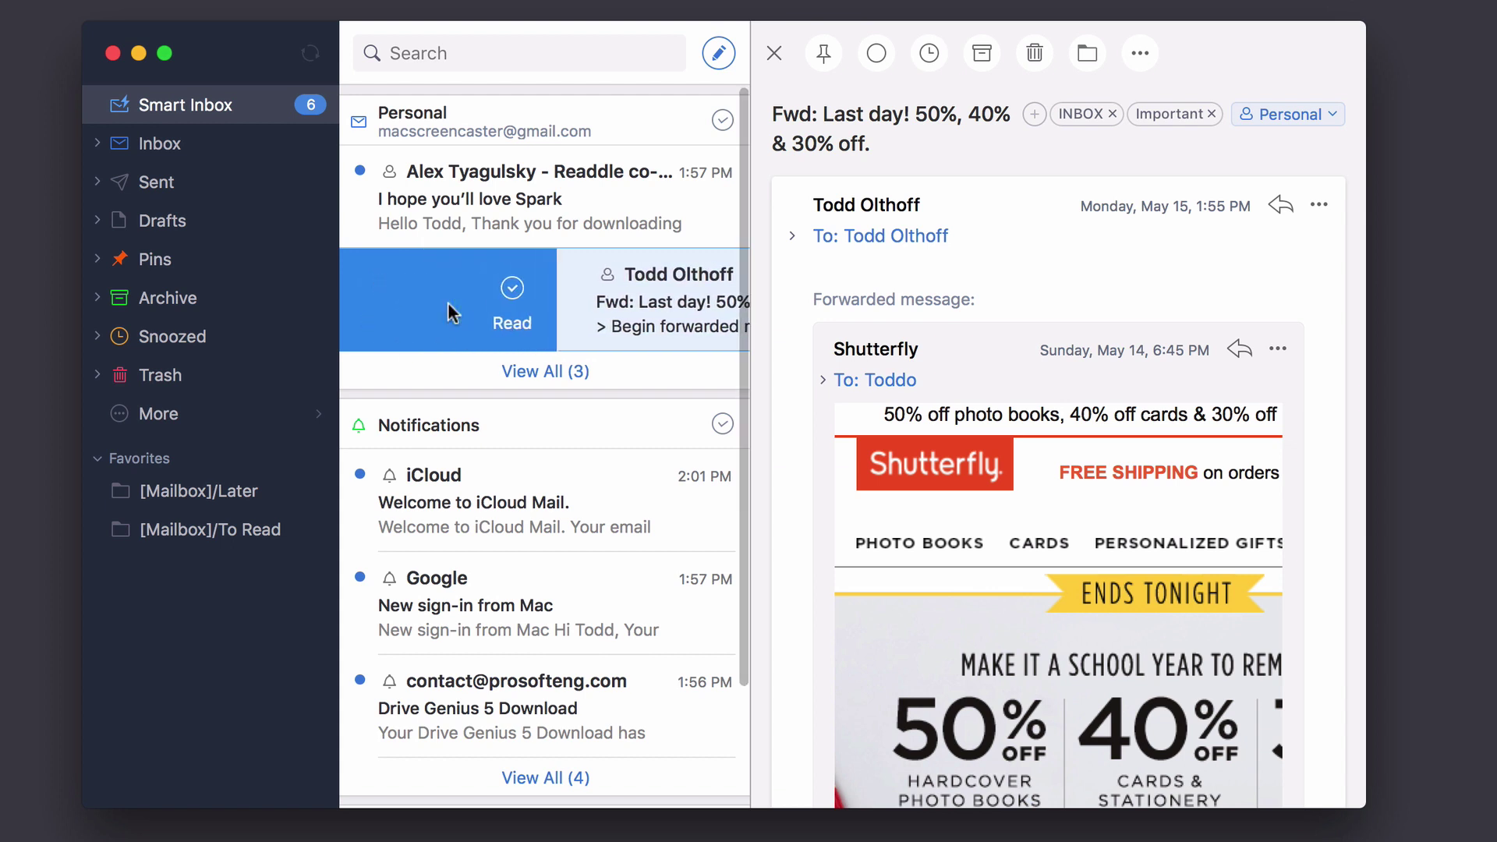
scroll(451, 312, right, 4)
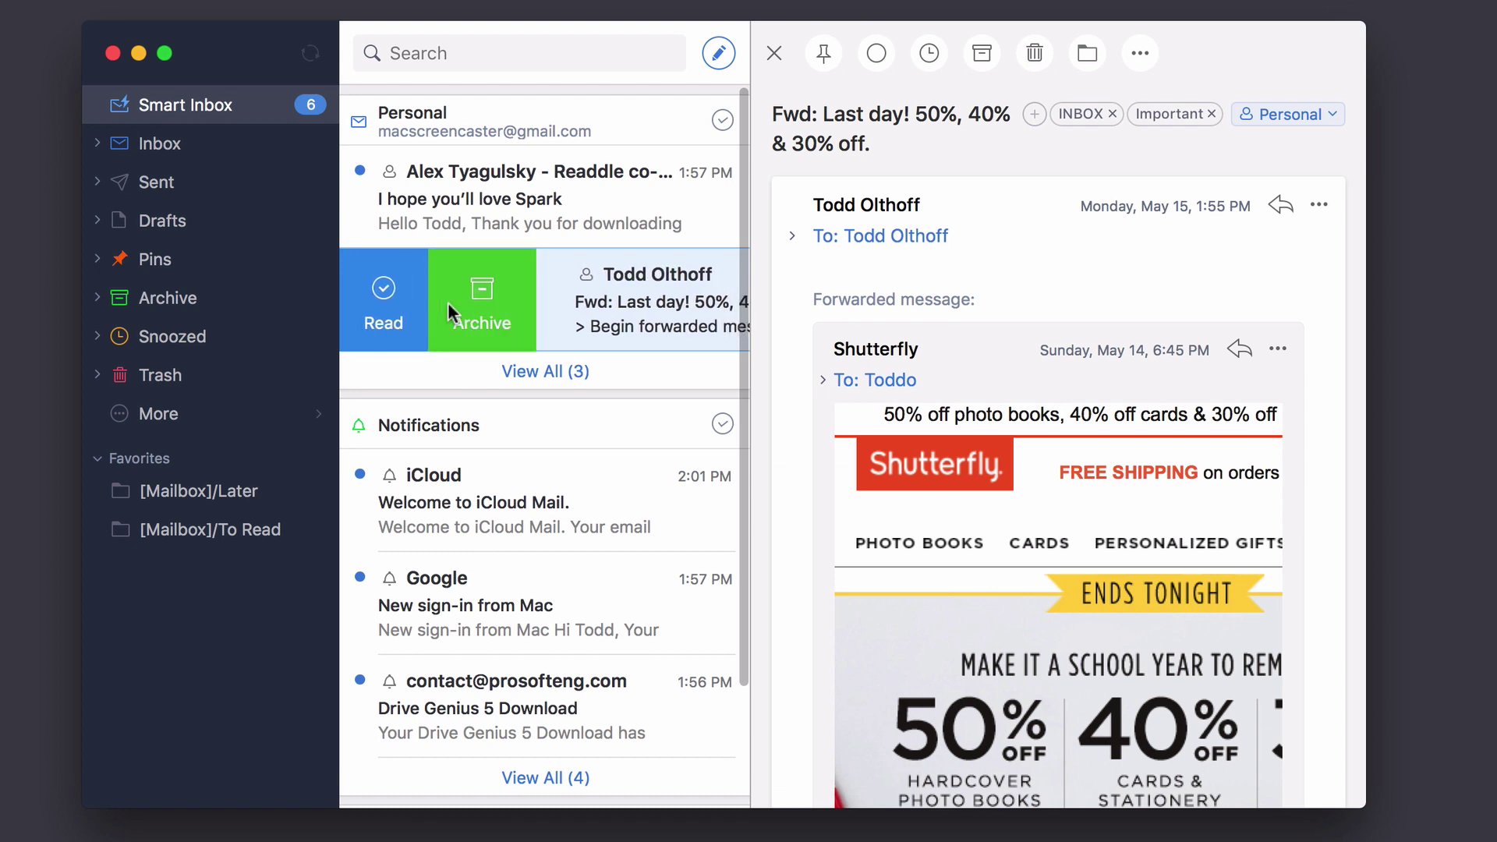
scroll(448, 302, right, 4)
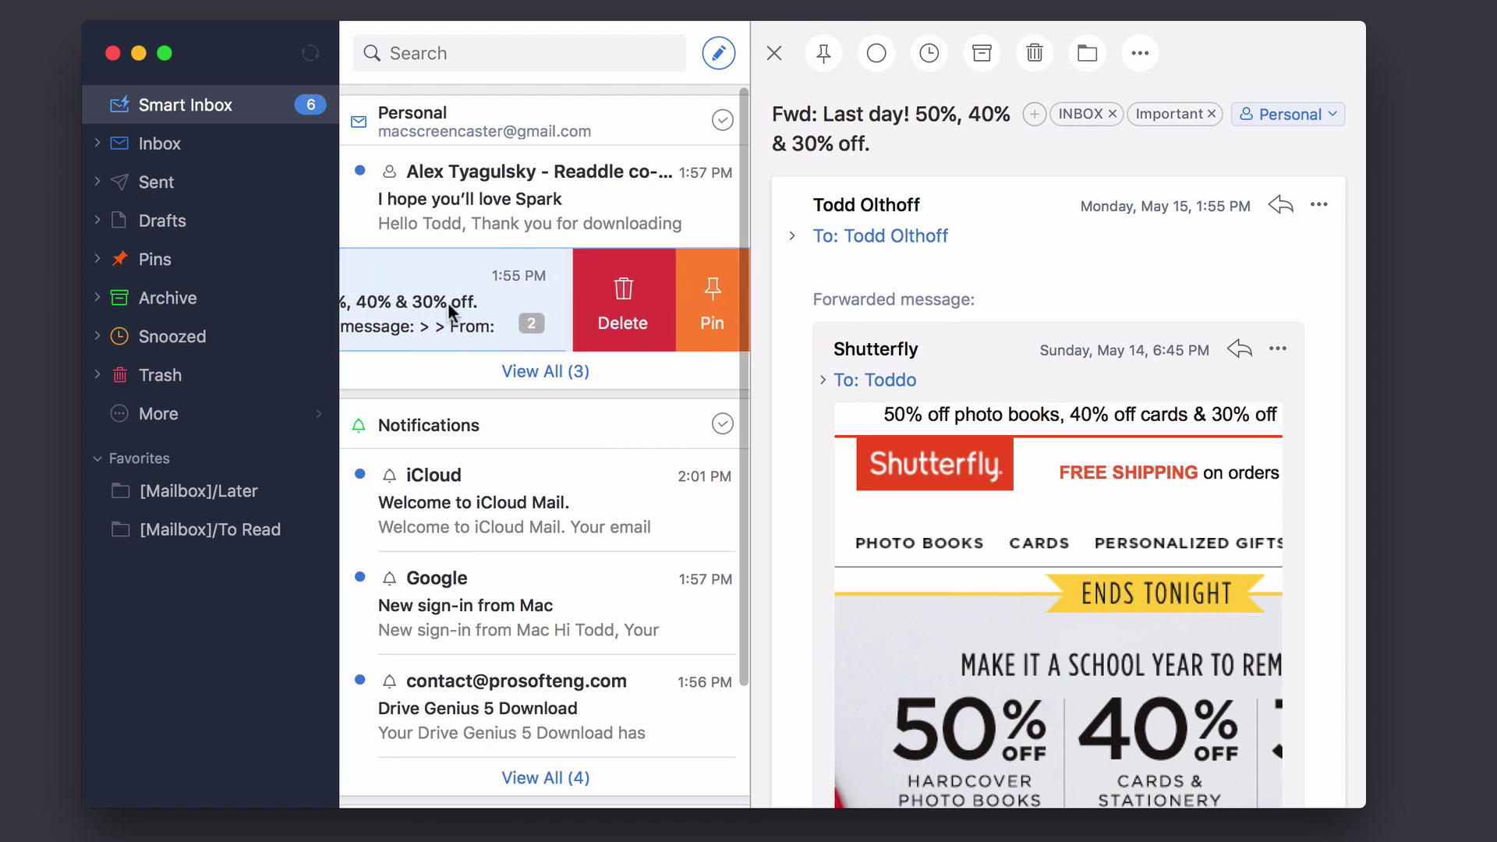
scroll(447, 302, right, 3)
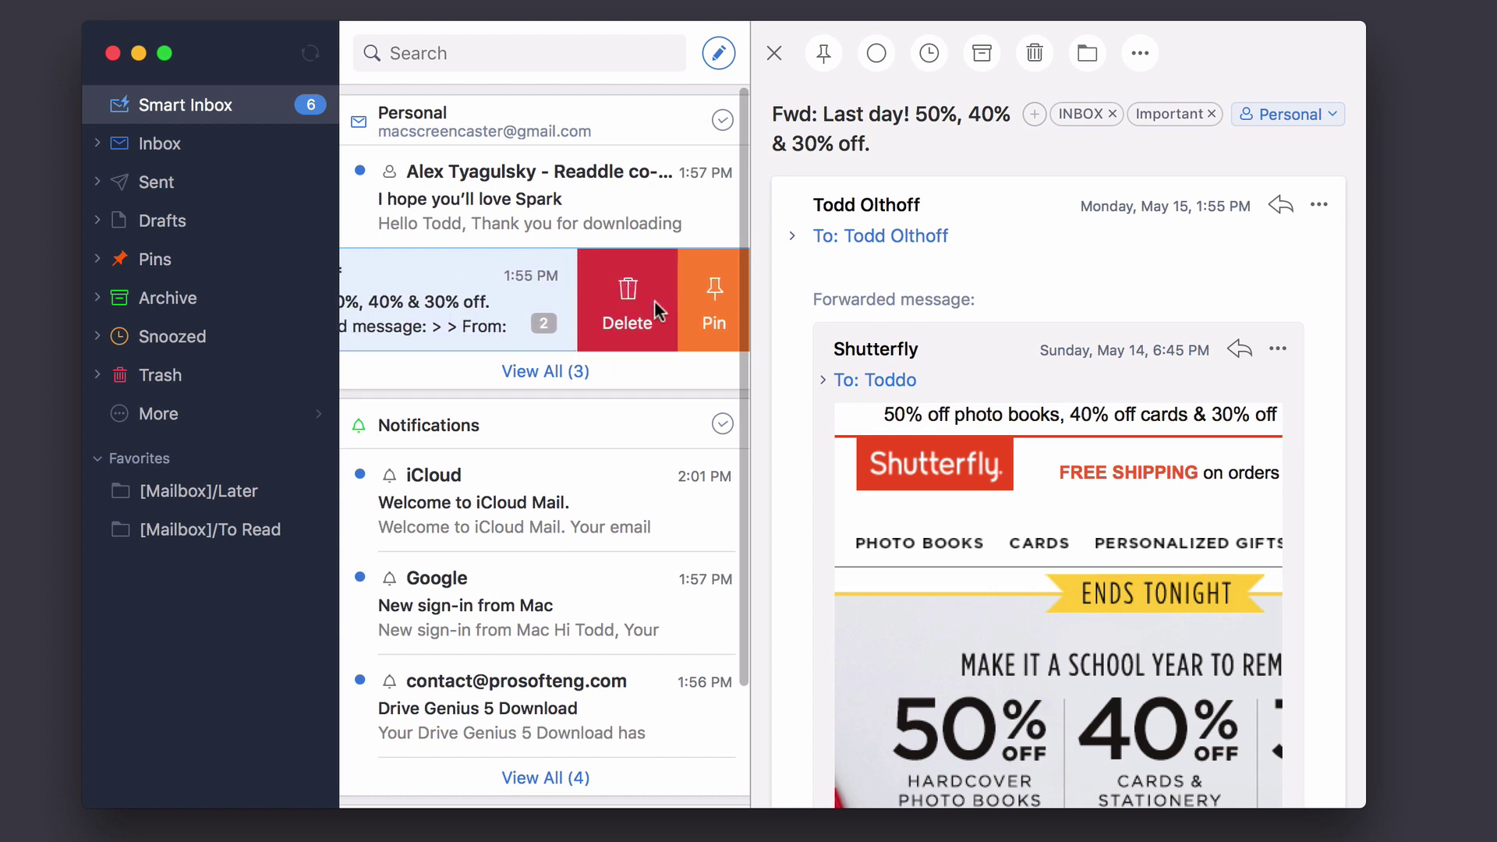
scroll(509, 302, left, 5)
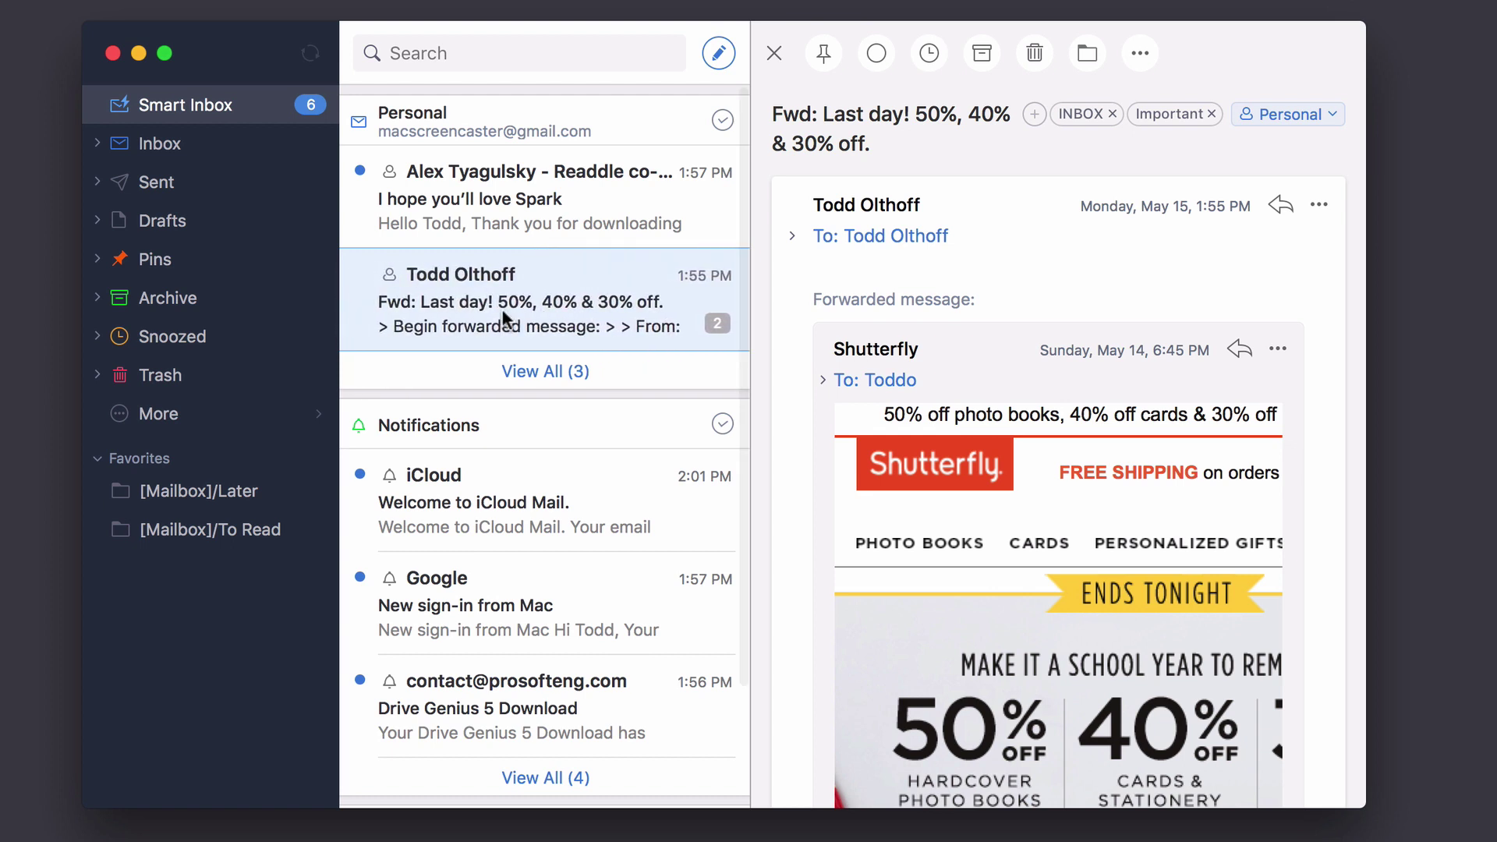
- In General > Swipe Actions, set the left swipes to Archive and Read/Unread
click(24, 2)
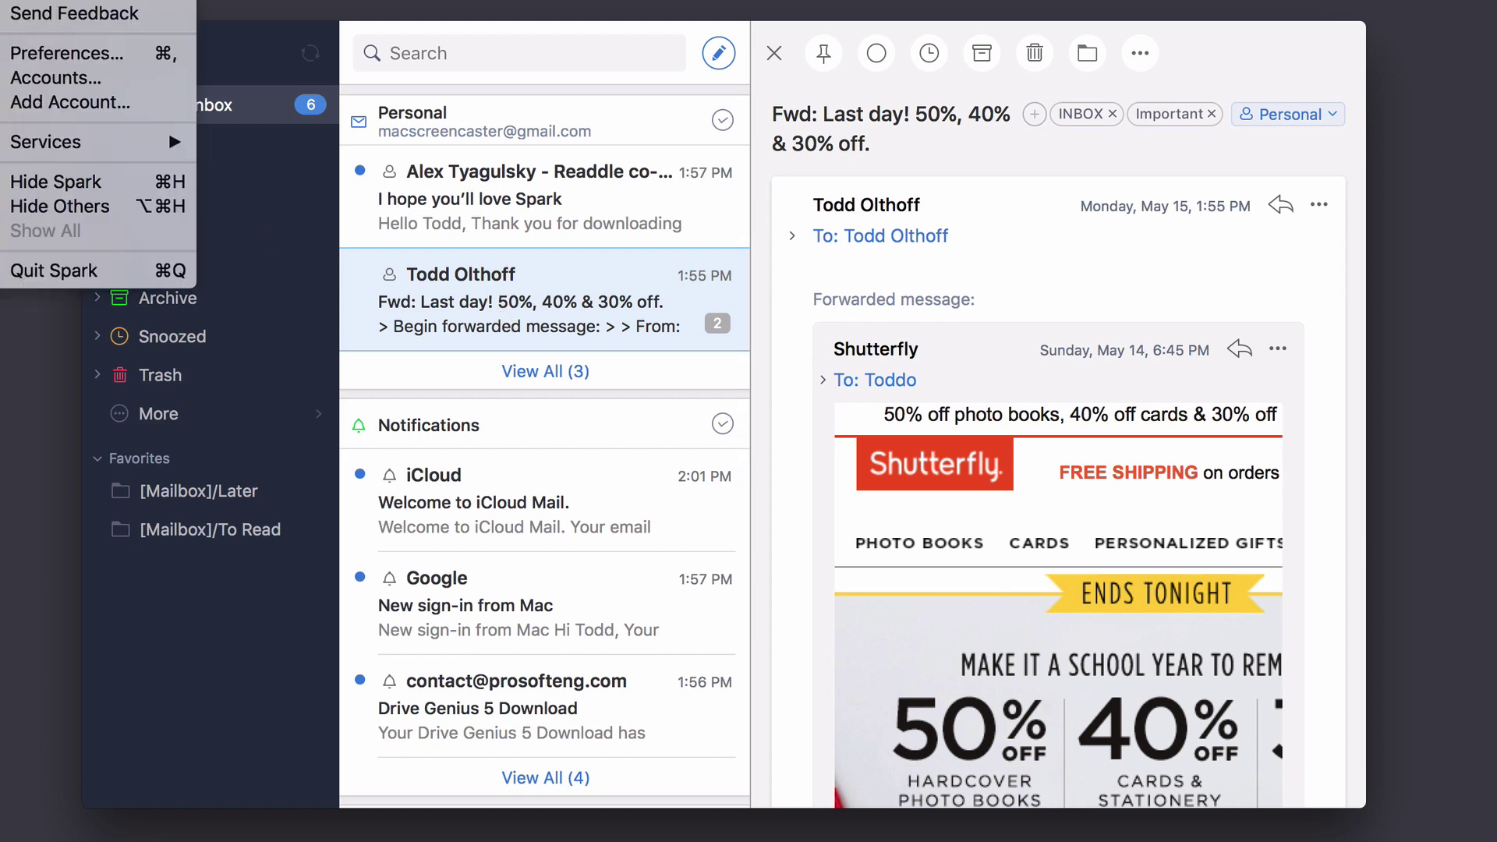
click(62, 56)
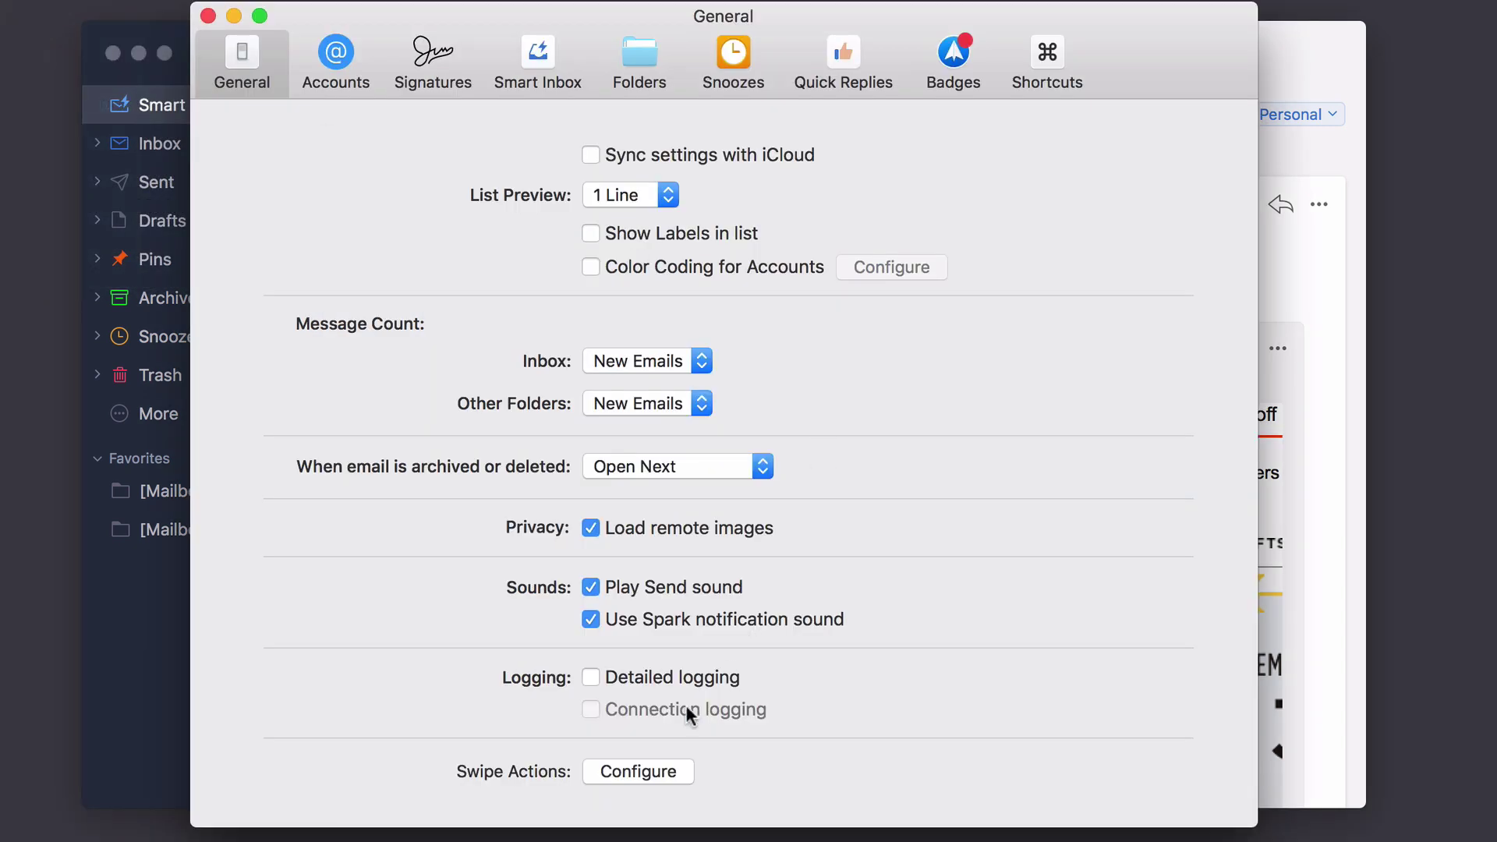
click(625, 773)
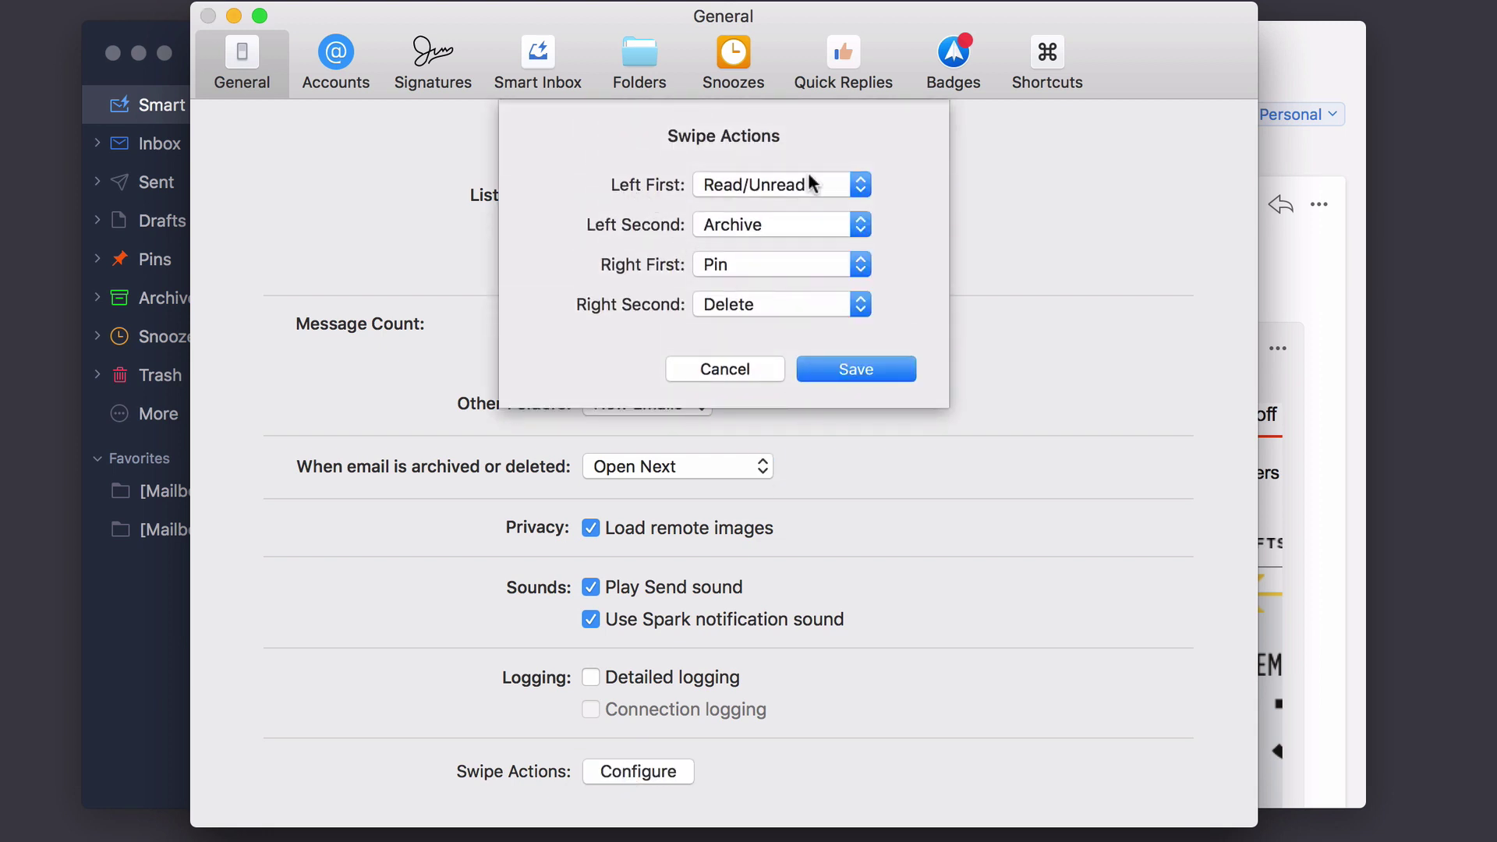
click(862, 187)
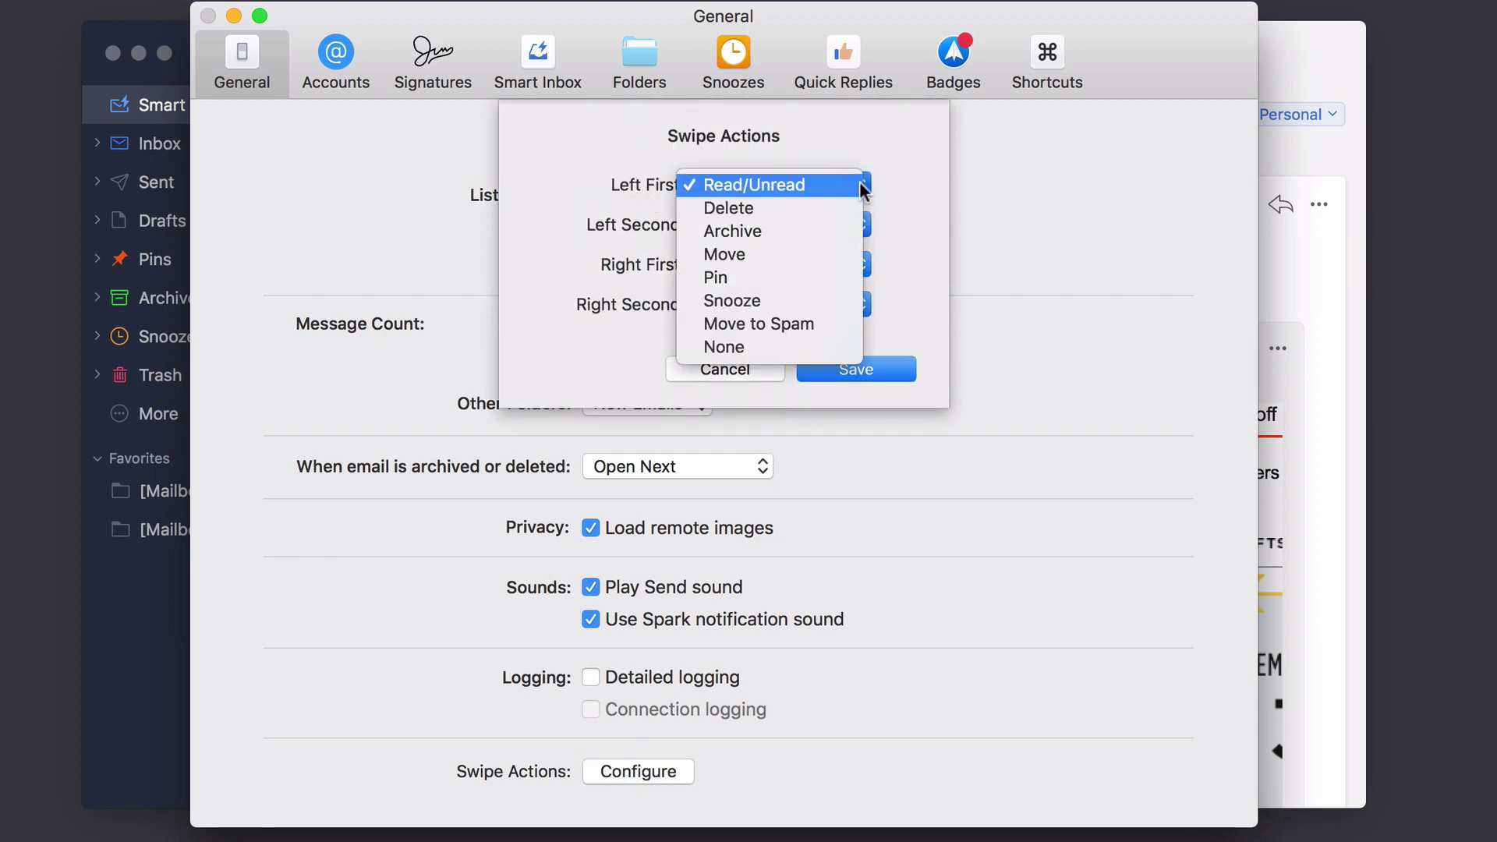
click(851, 234)
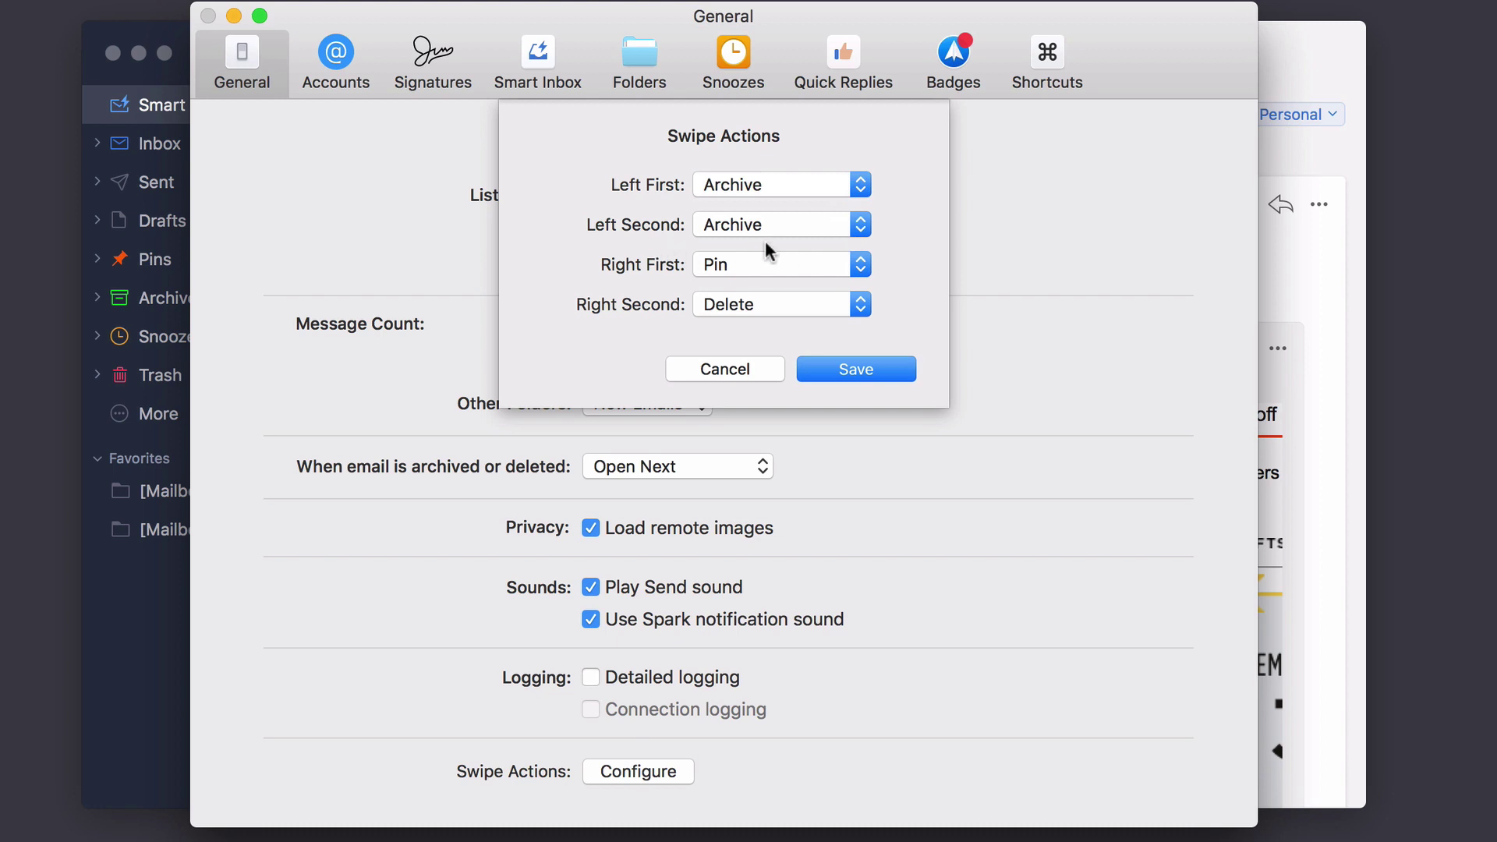
click(860, 225)
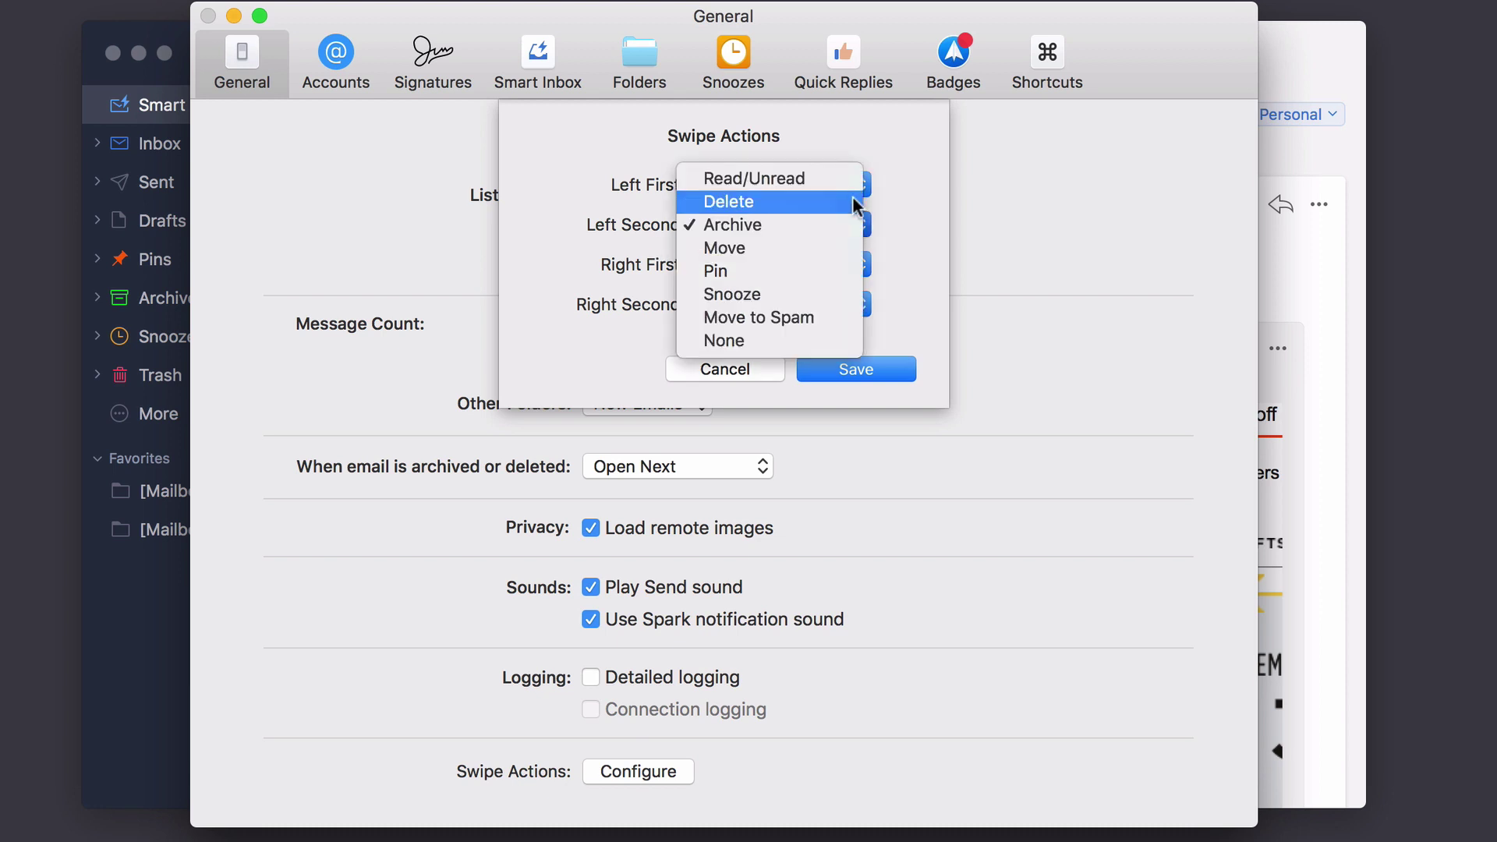
click(854, 181)
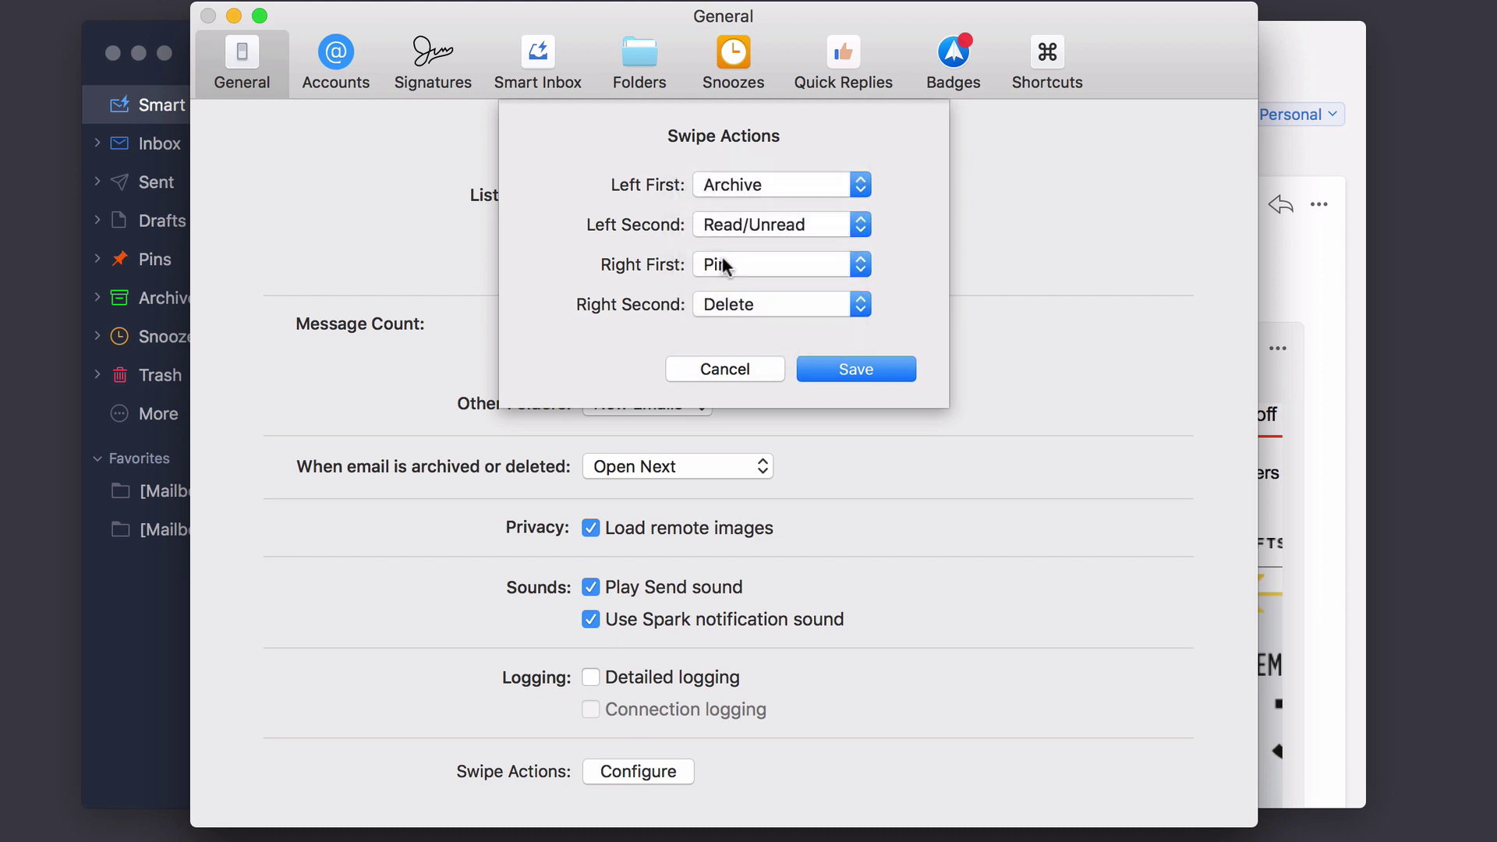
- Set the right swipes to Delete and Pin, and save the swipe configuration
click(863, 267)
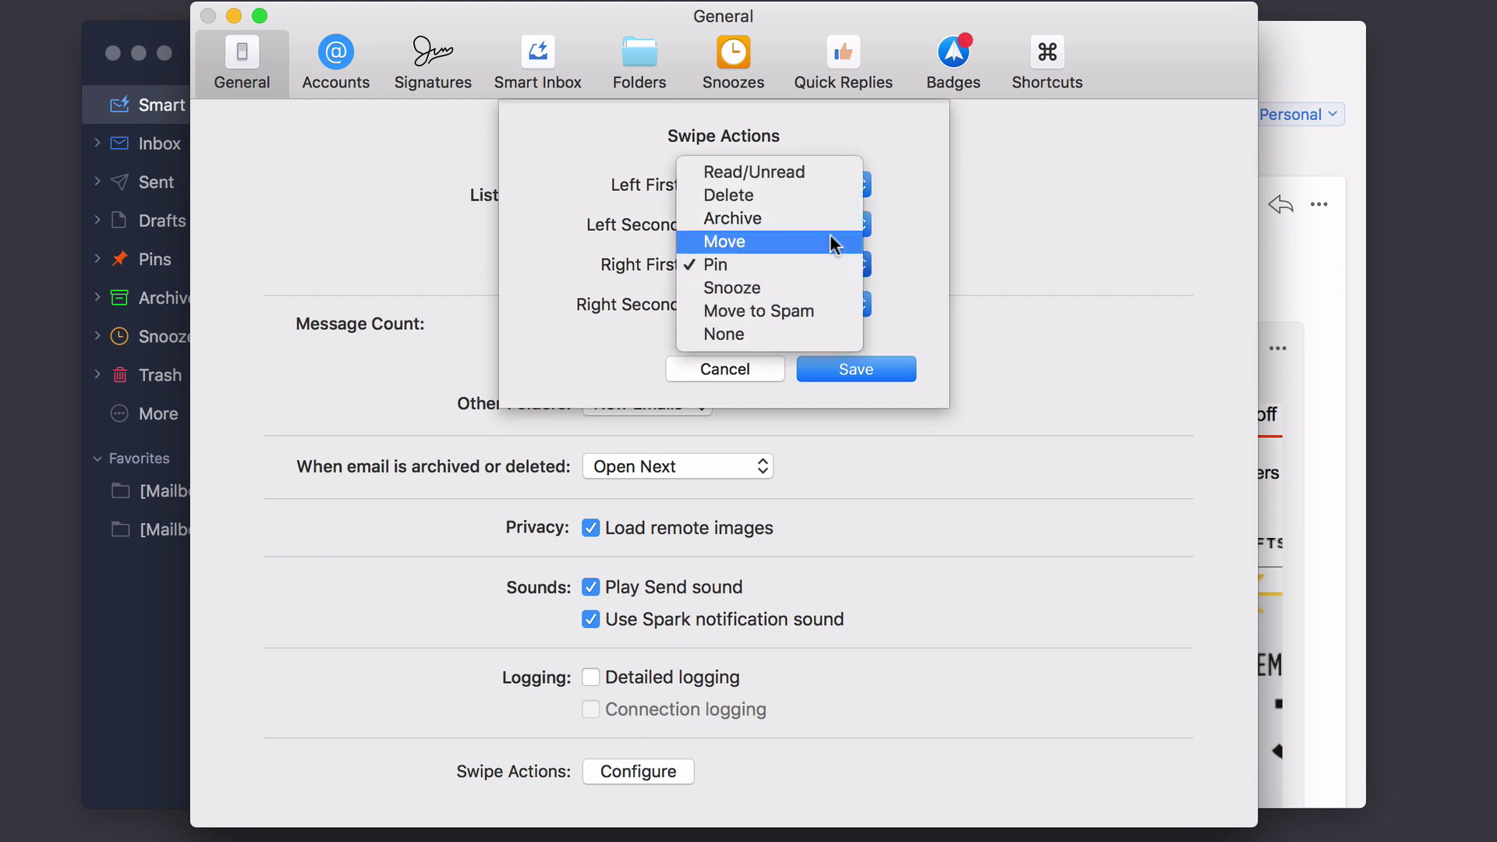
click(858, 195)
click(861, 307)
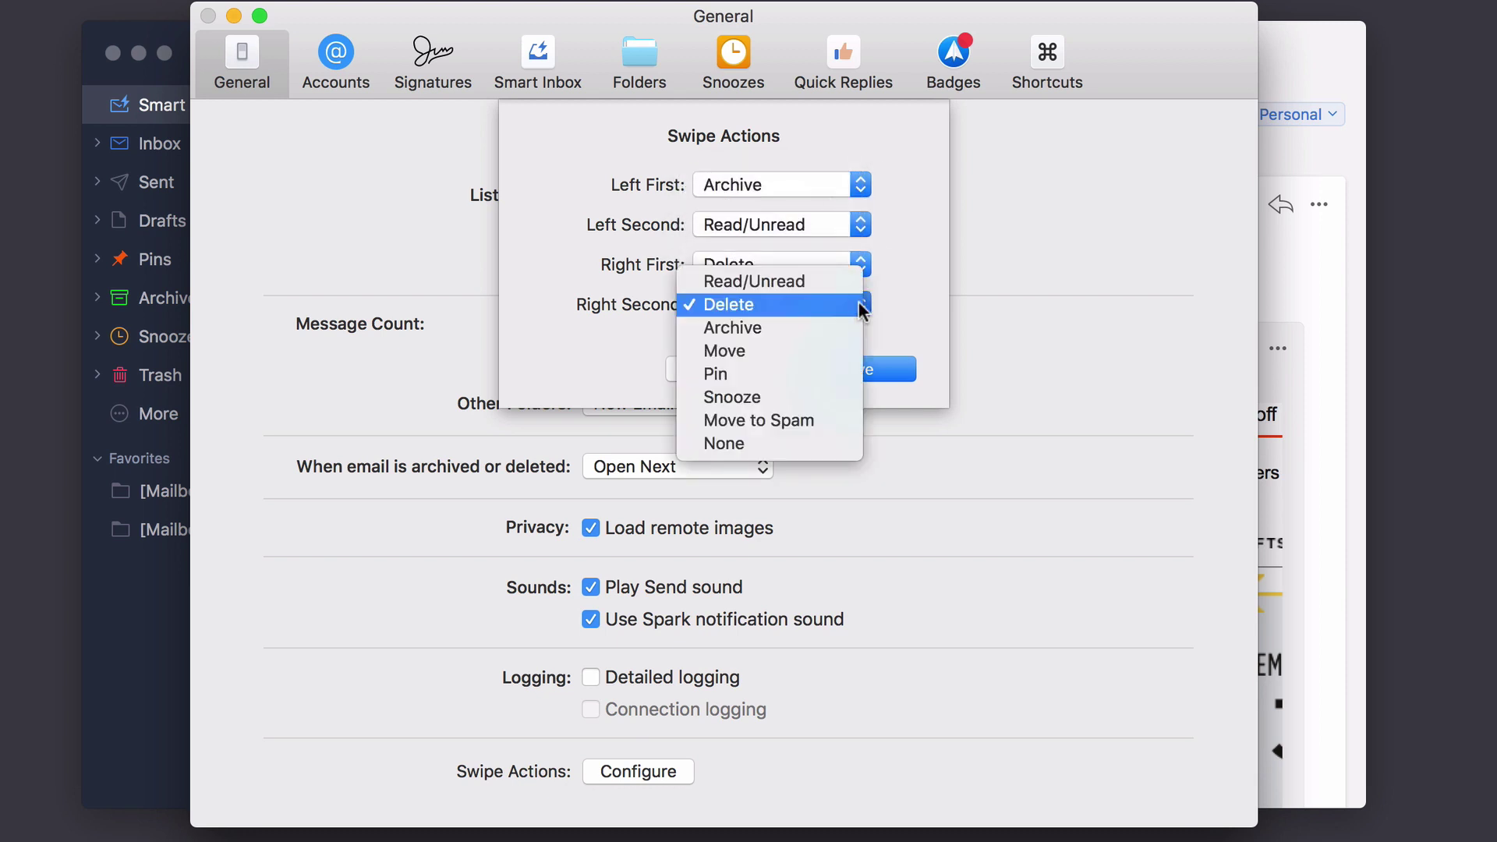
click(835, 378)
click(863, 372)
click(208, 16)
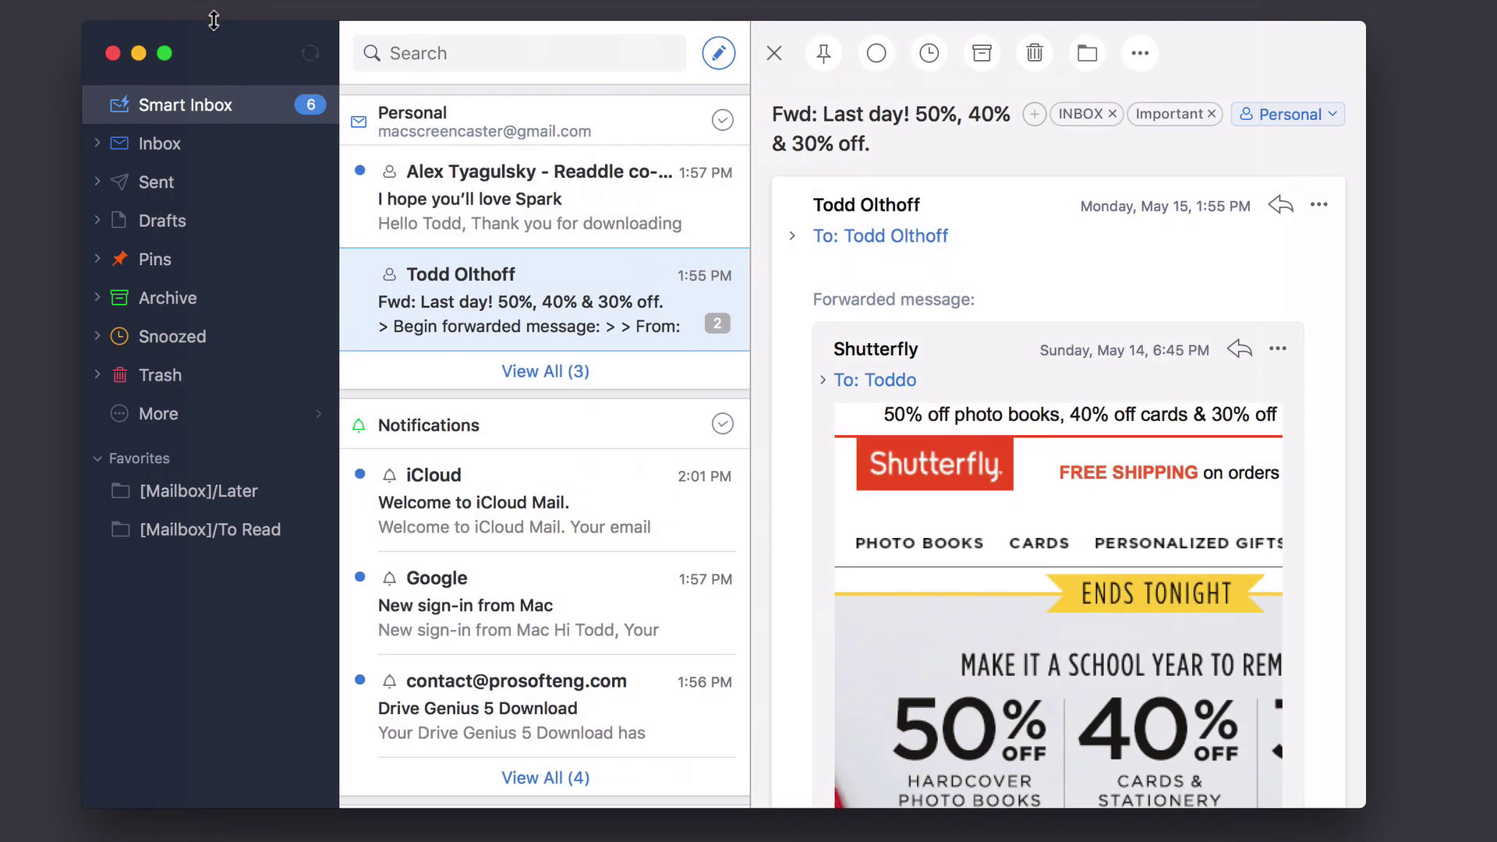
scroll(442, 304, left, 5)
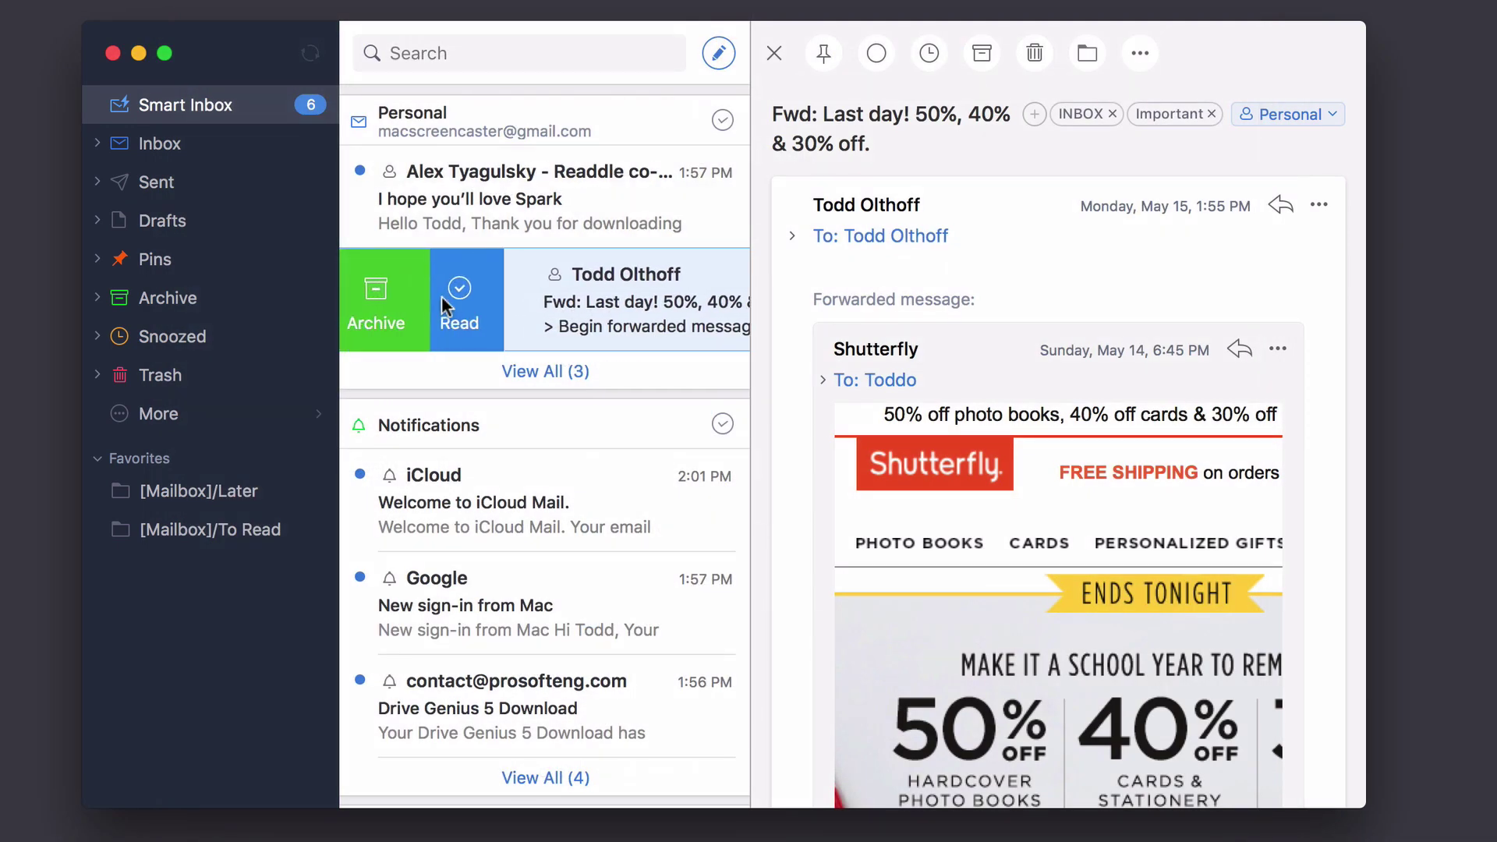
scroll(441, 296, left, 2)
scroll(441, 297, right, 5)
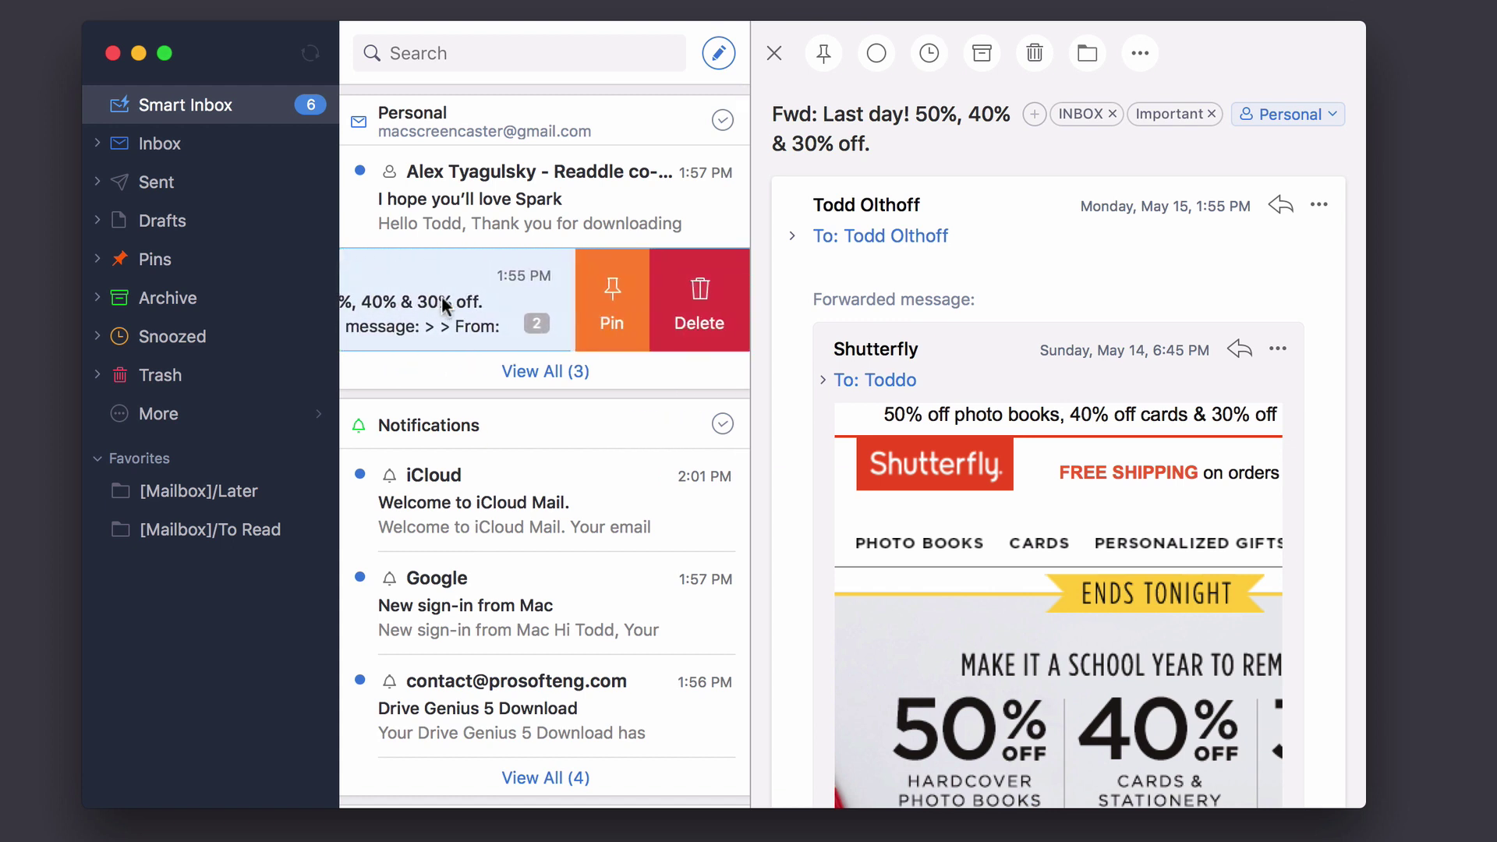
scroll(441, 296, right, 2)
scroll(442, 297, left, 5)
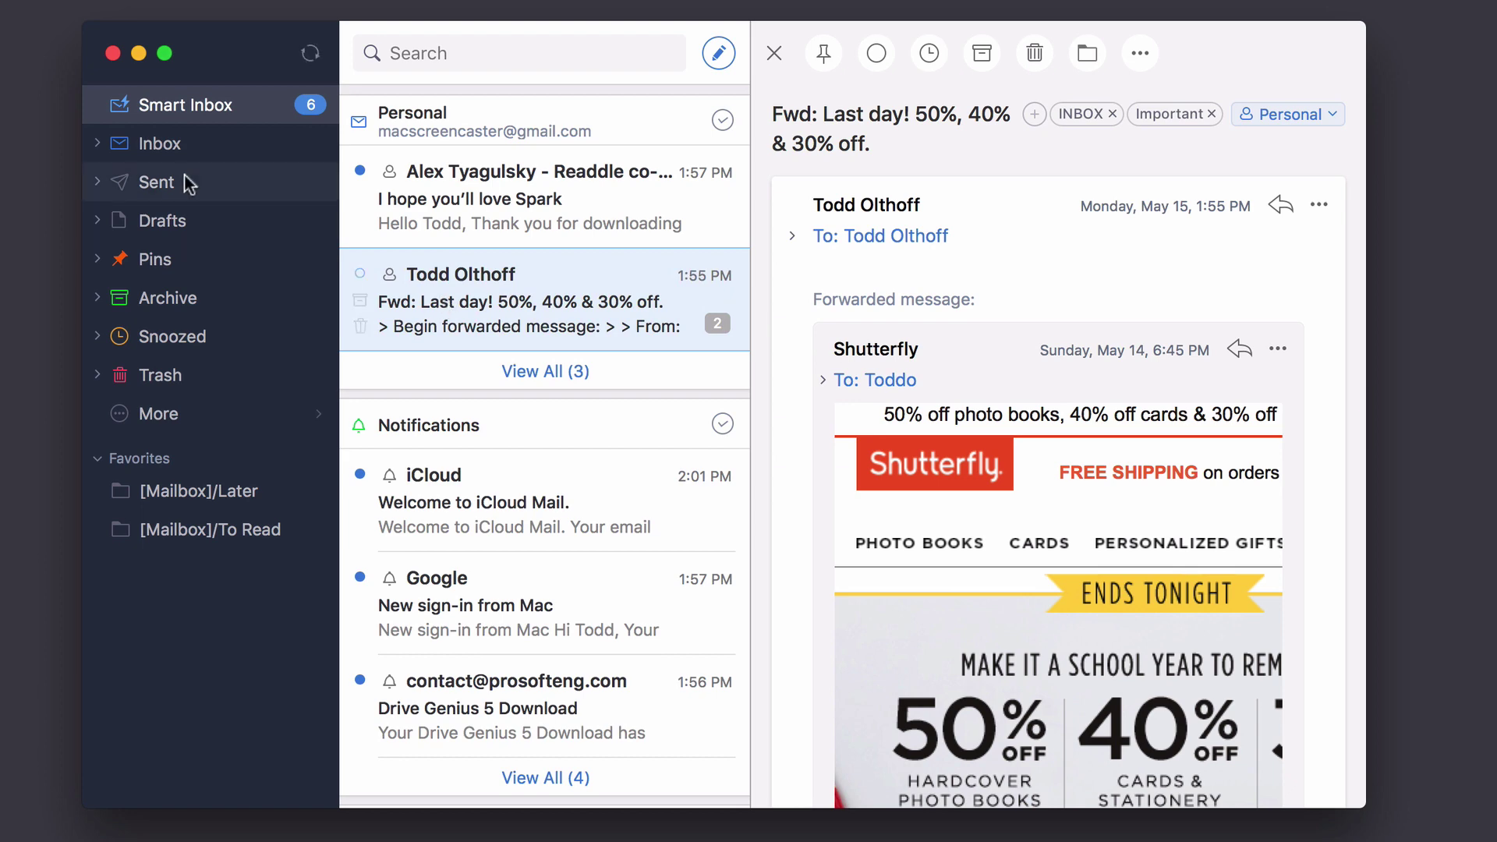
- Browse the Thanks, Smile and Great Idea quick replies, then view Badges and Shortcuts preferences
click(31, 0)
click(43, 55)
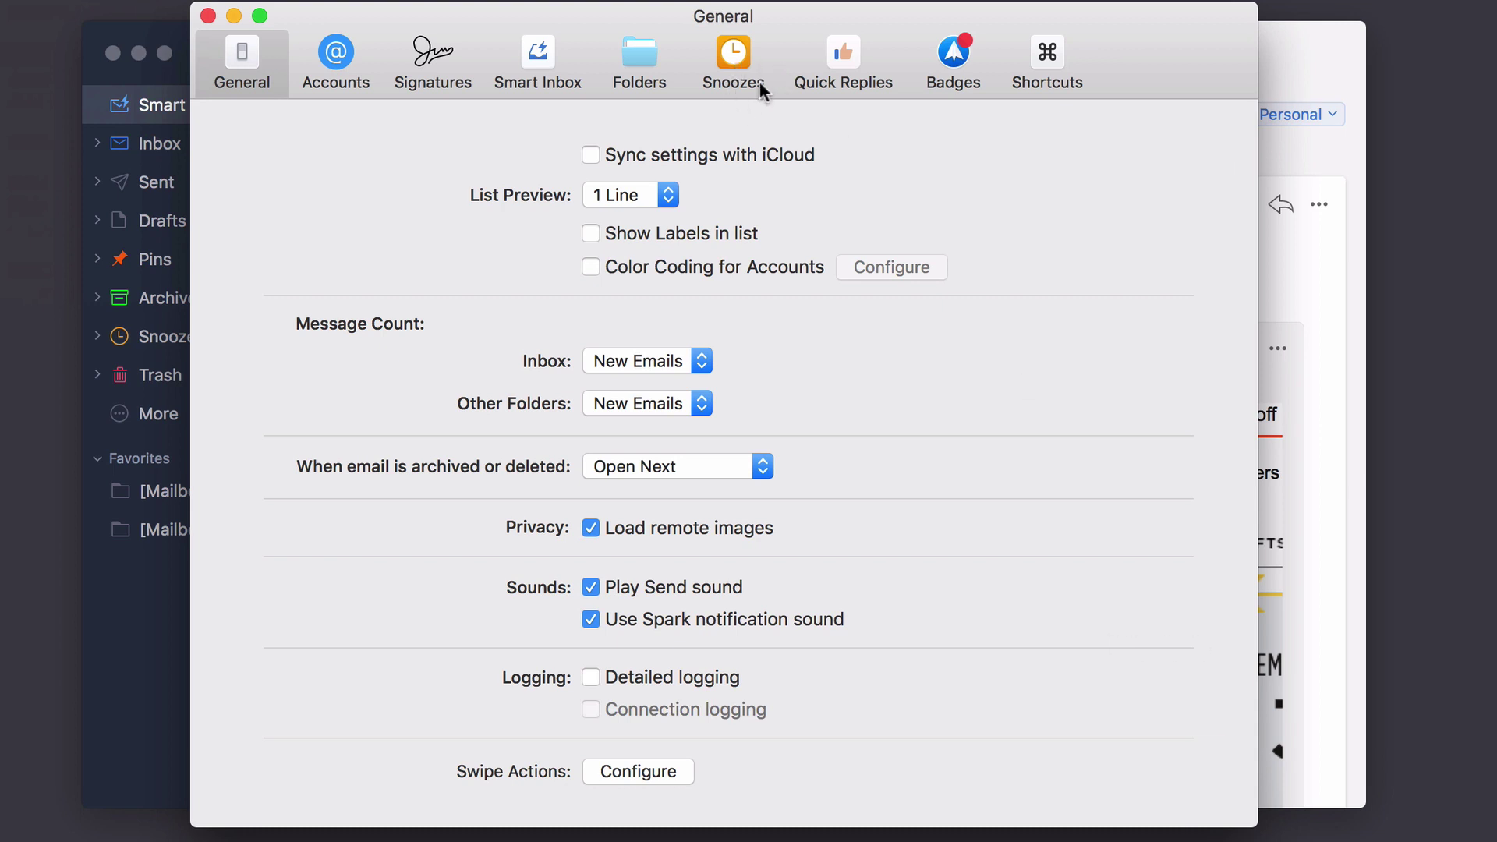
click(842, 55)
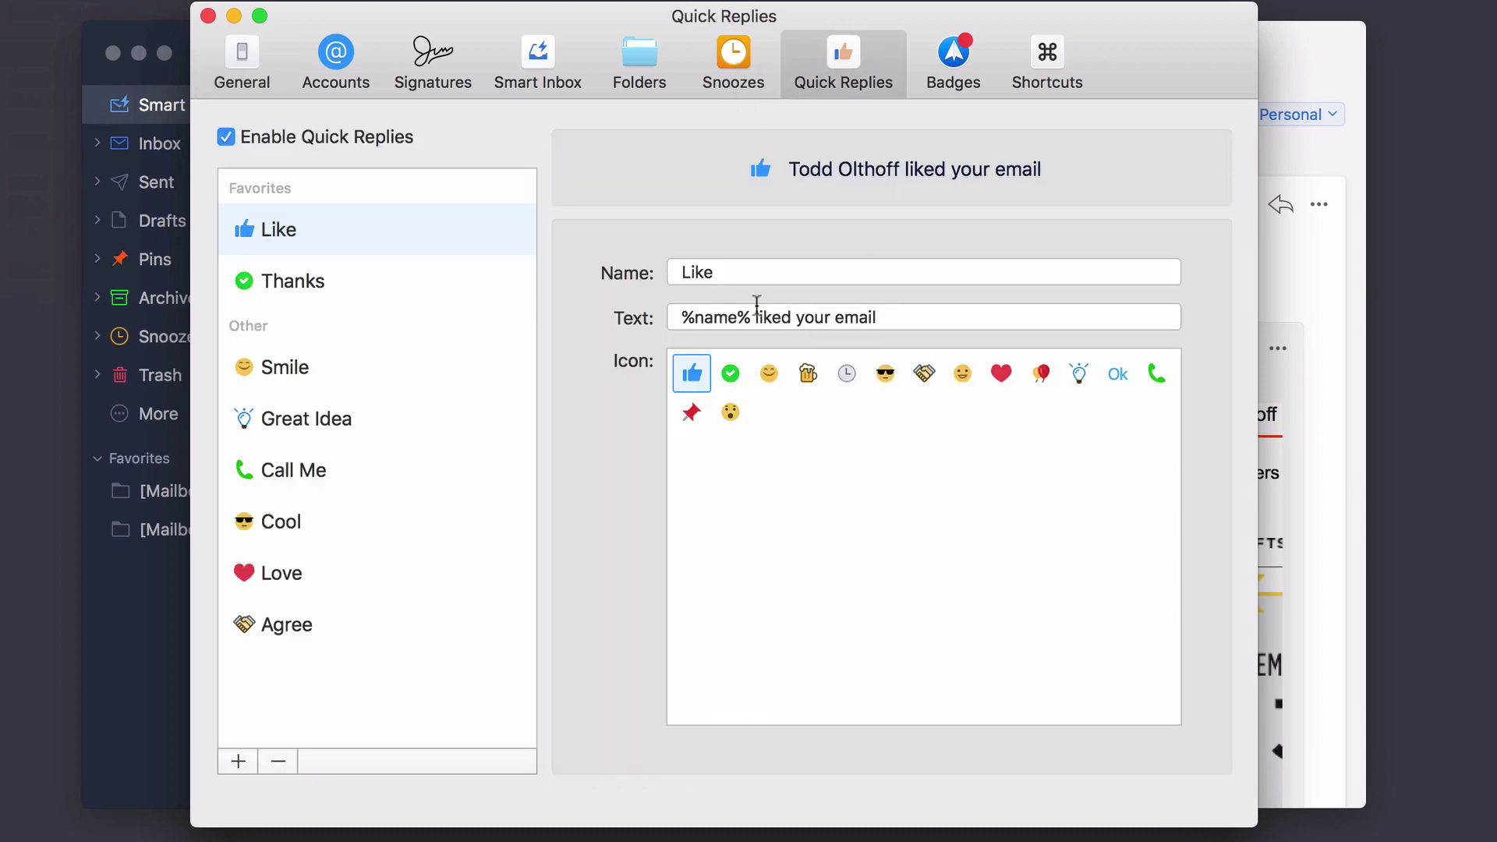
click(313, 291)
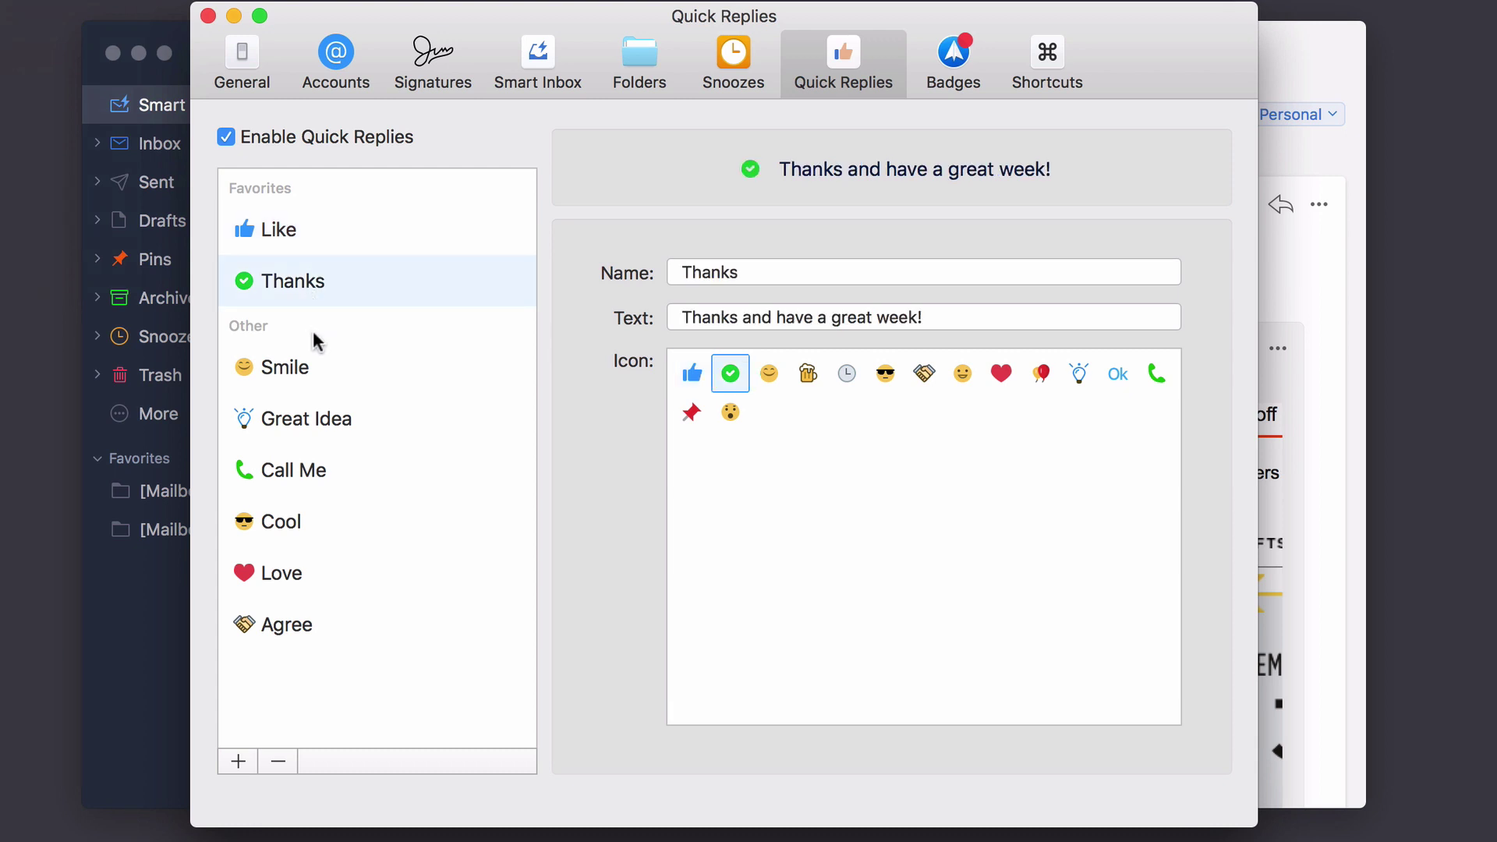
click(306, 375)
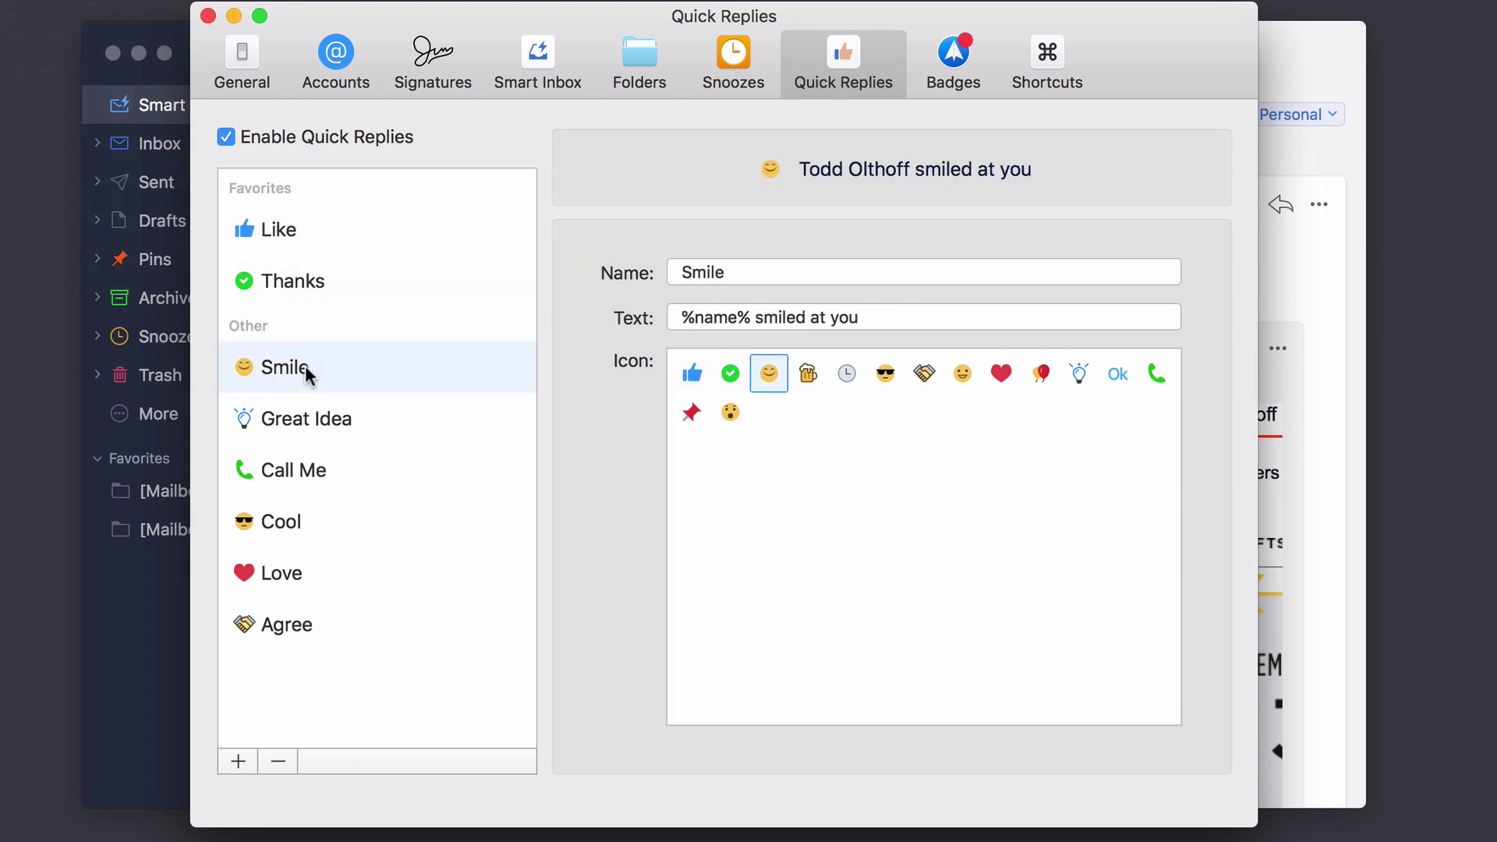
click(311, 419)
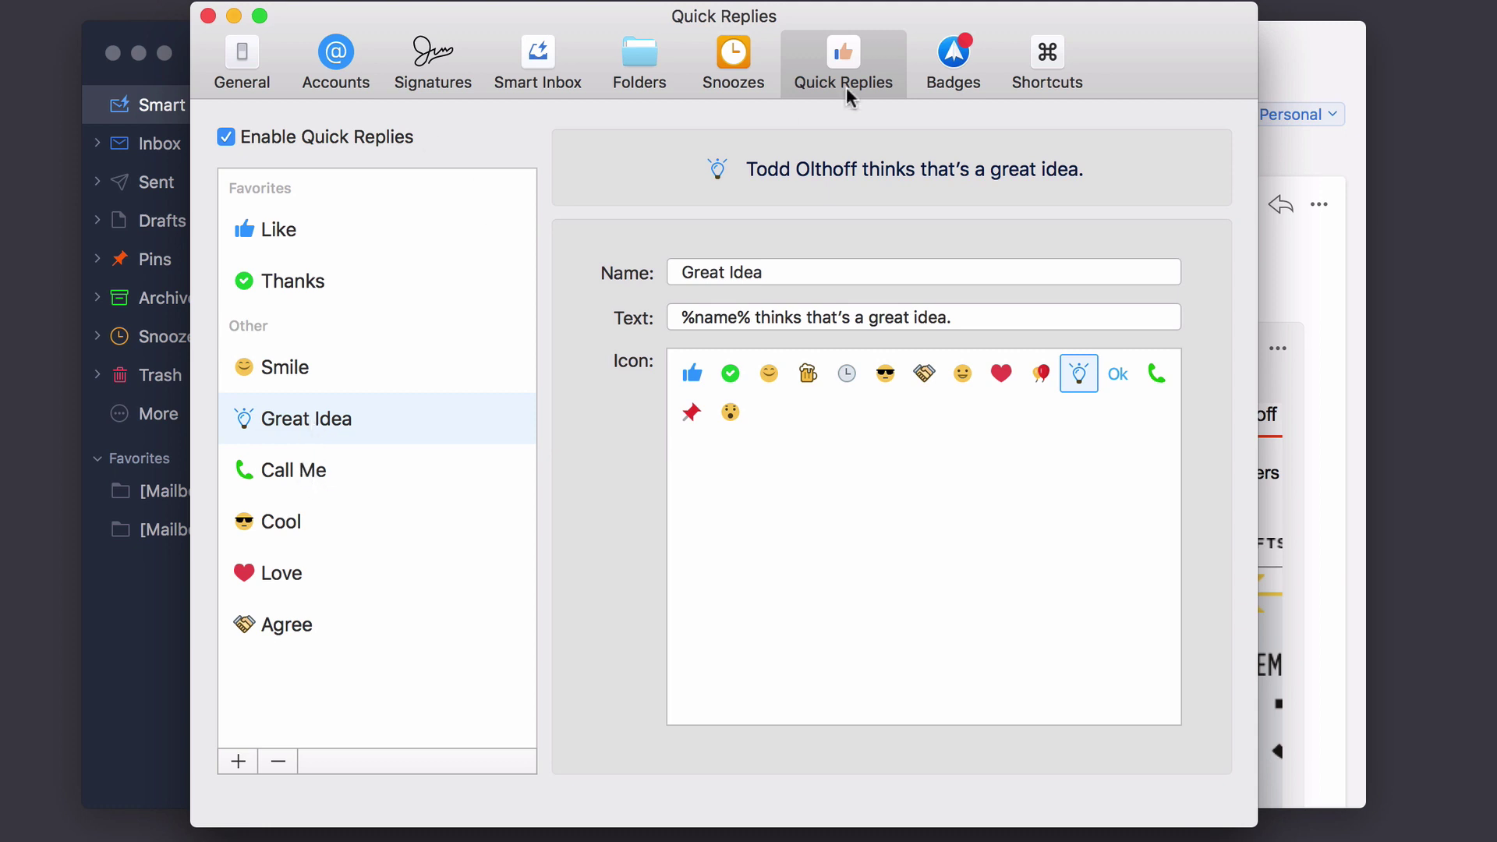
click(950, 63)
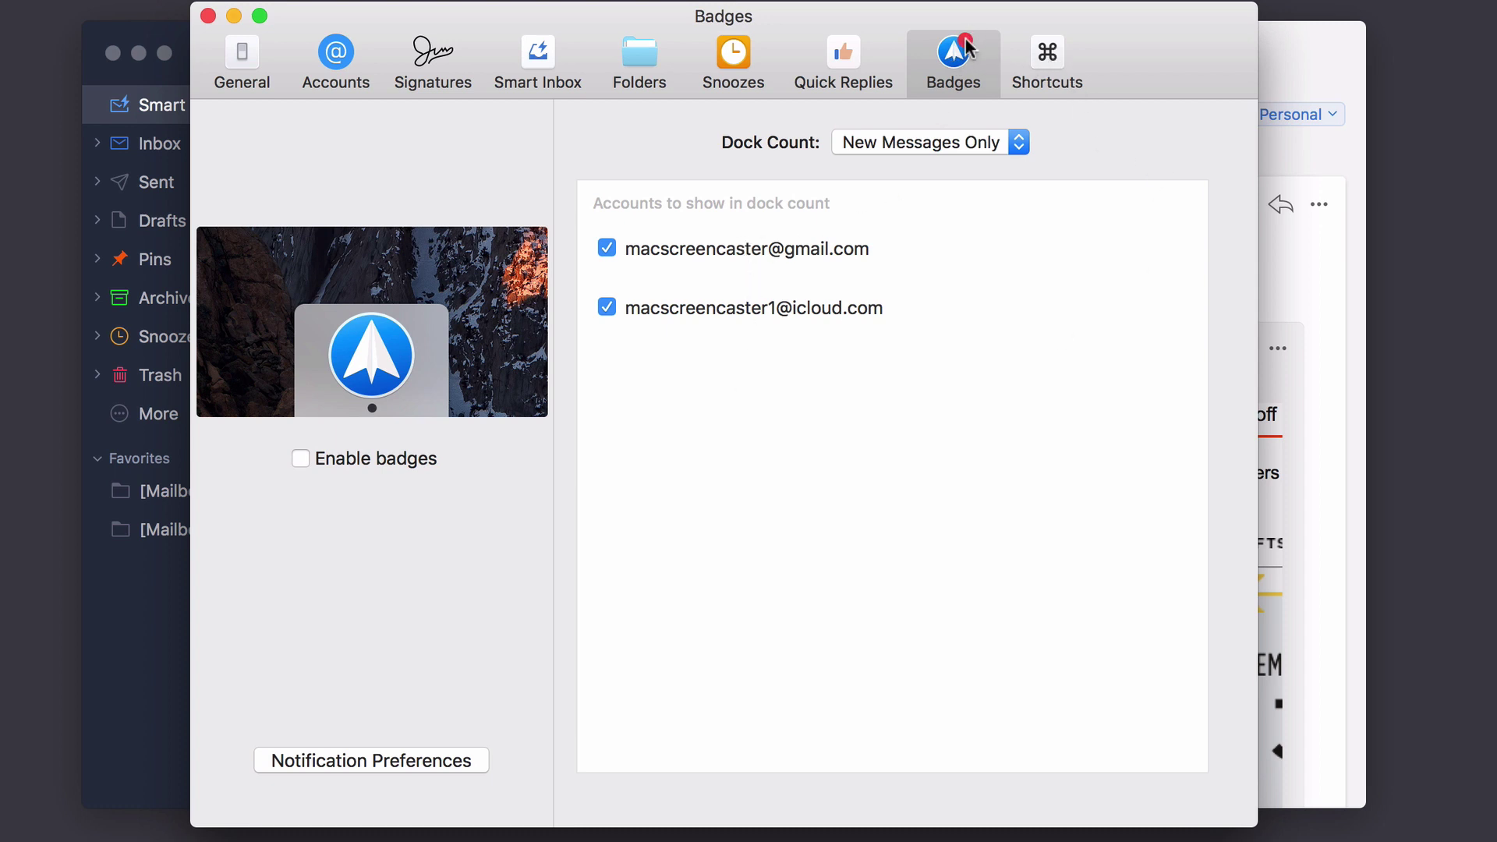
click(1047, 53)
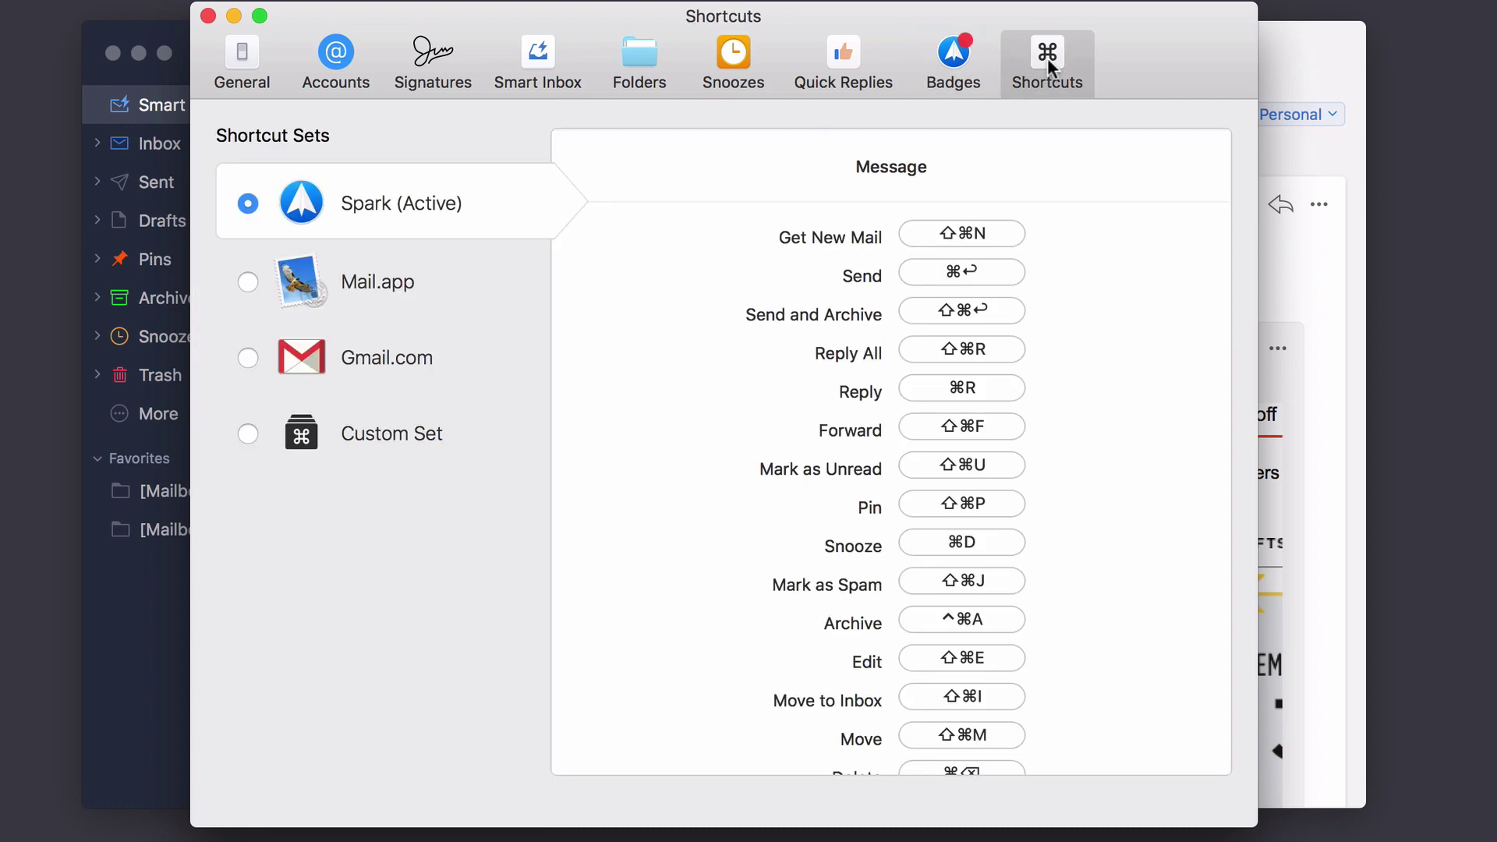
- Close Preferences and open the Fwd: Awesome Stuff to Do All Over Town email
click(208, 16)
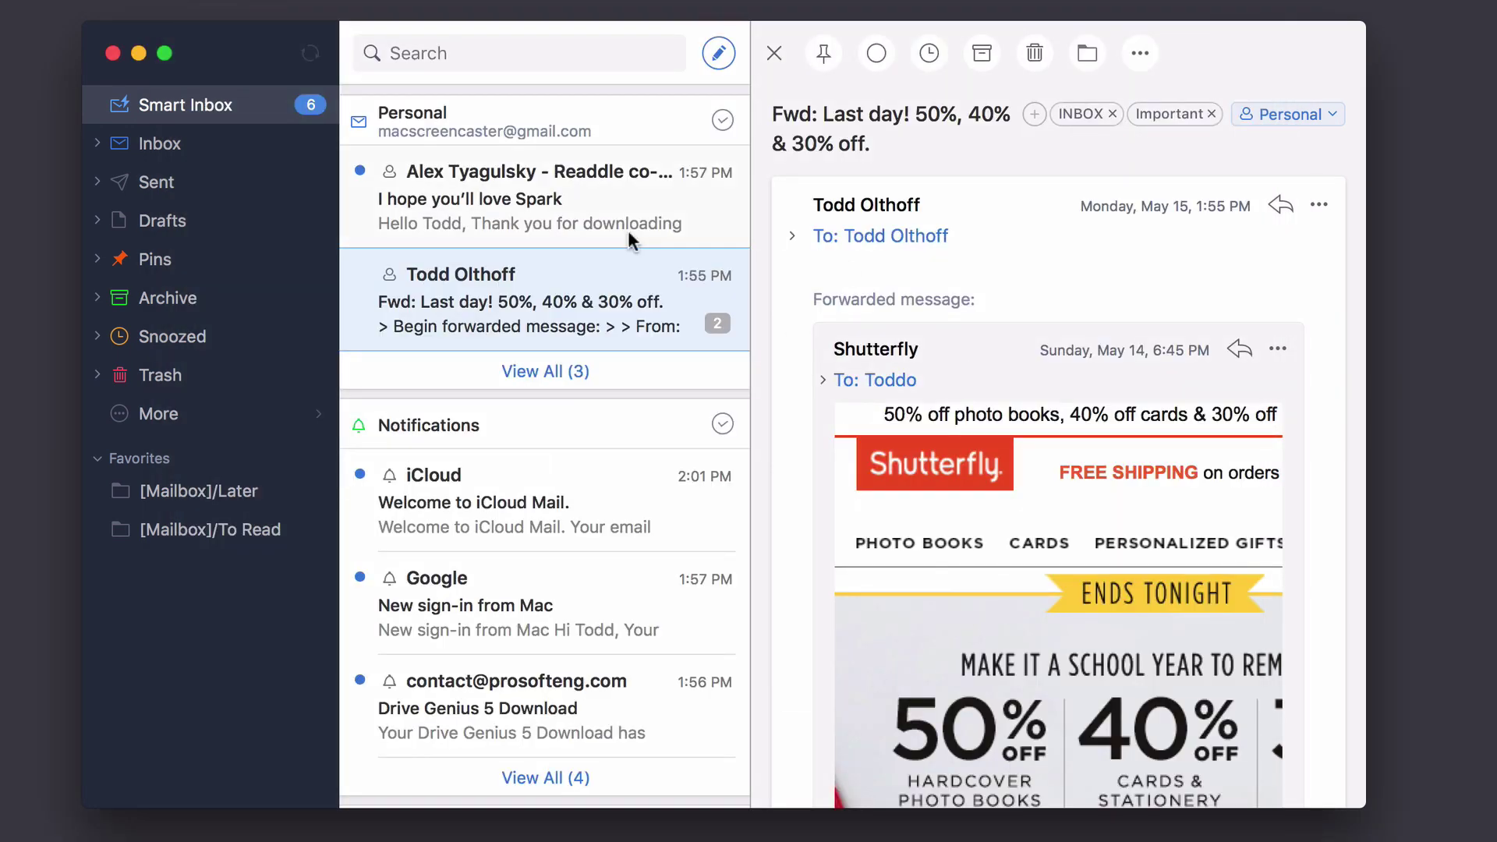
scroll(1027, 437, down, 2)
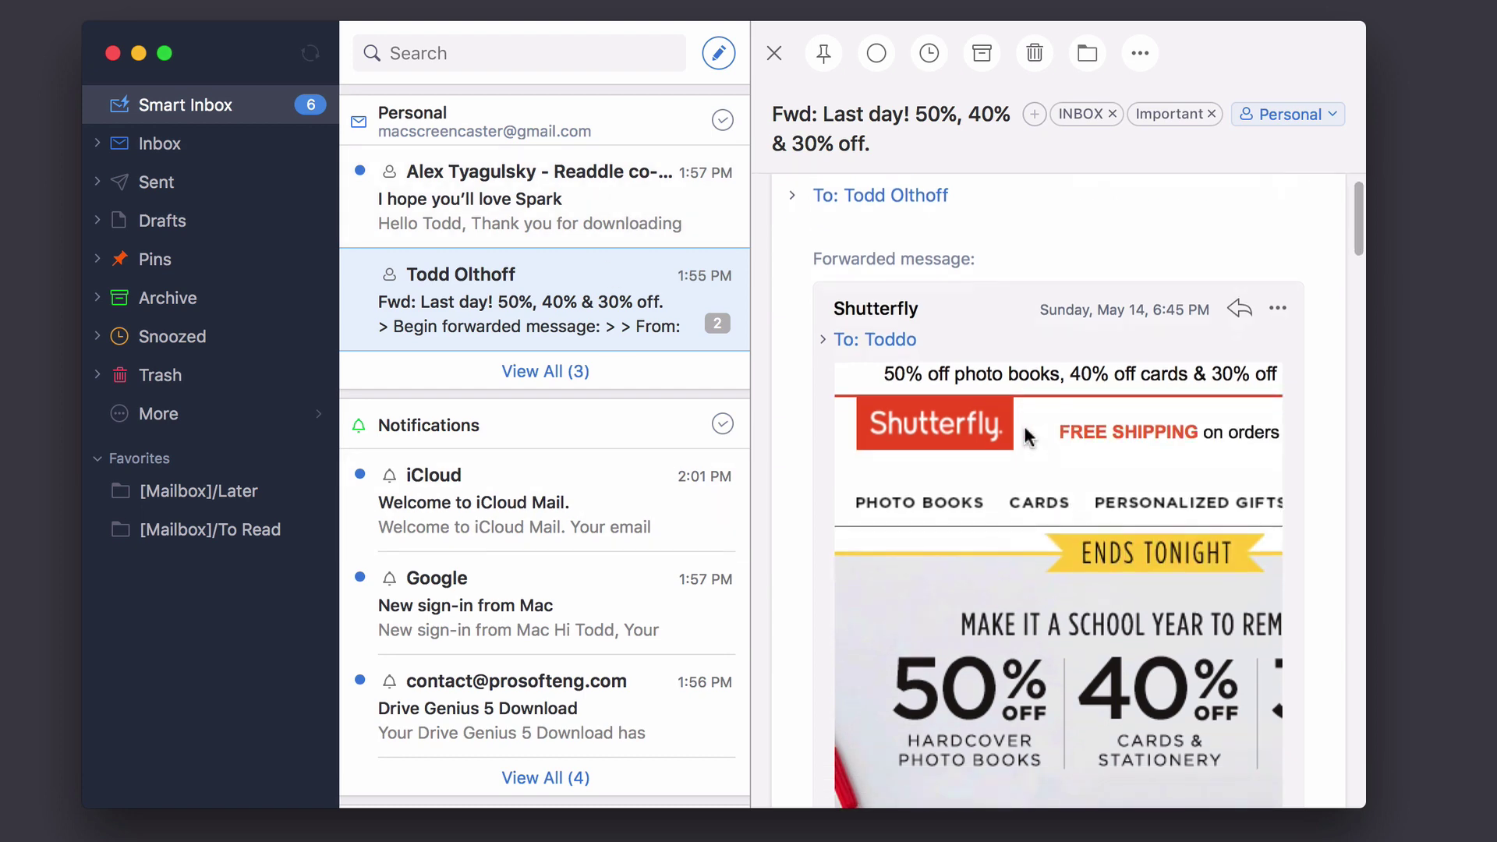
scroll(618, 478, down, 1)
click(572, 367)
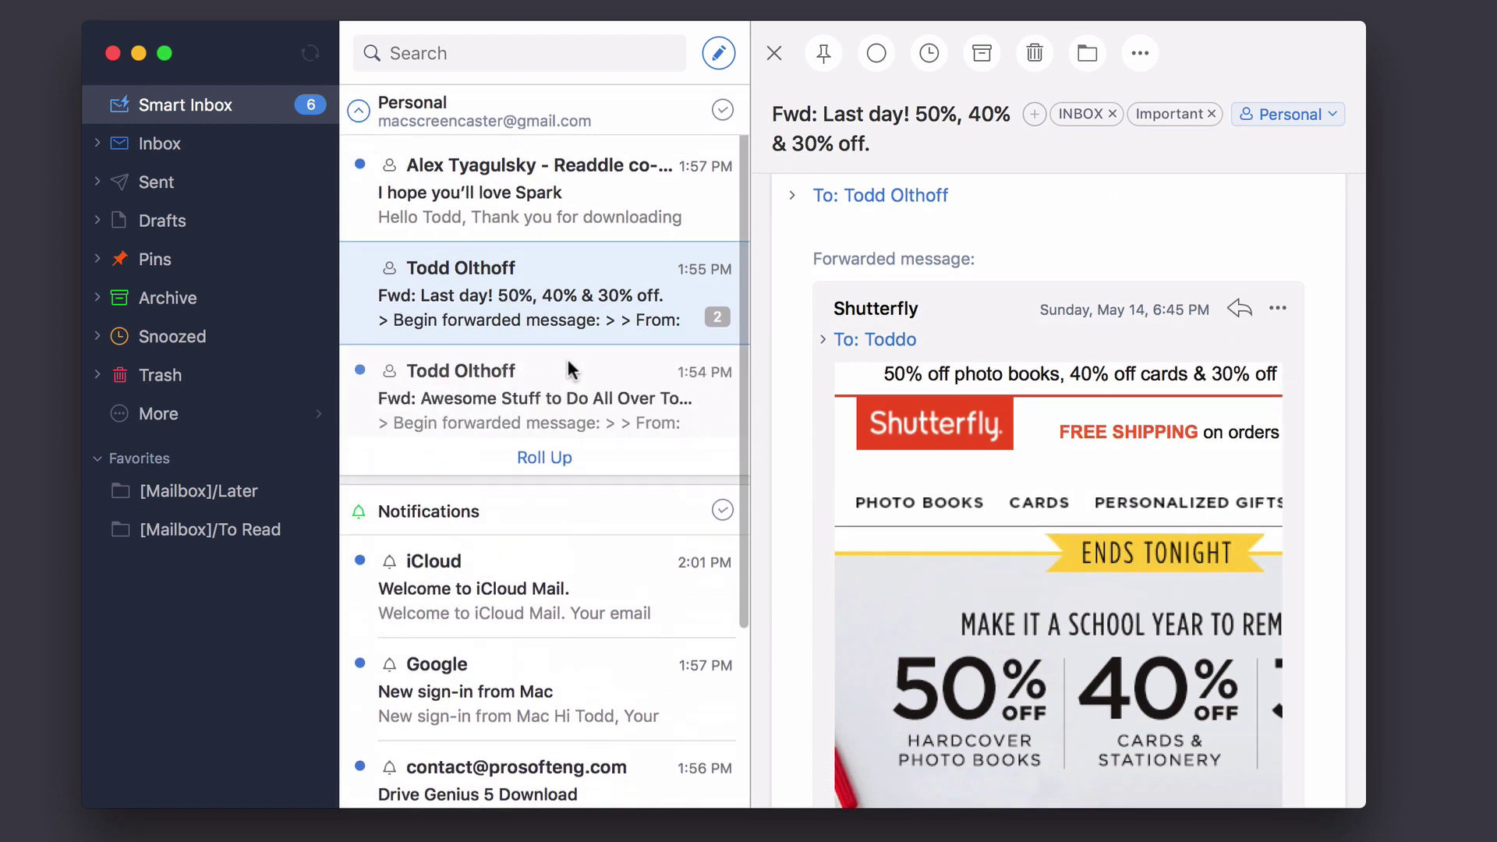
click(584, 393)
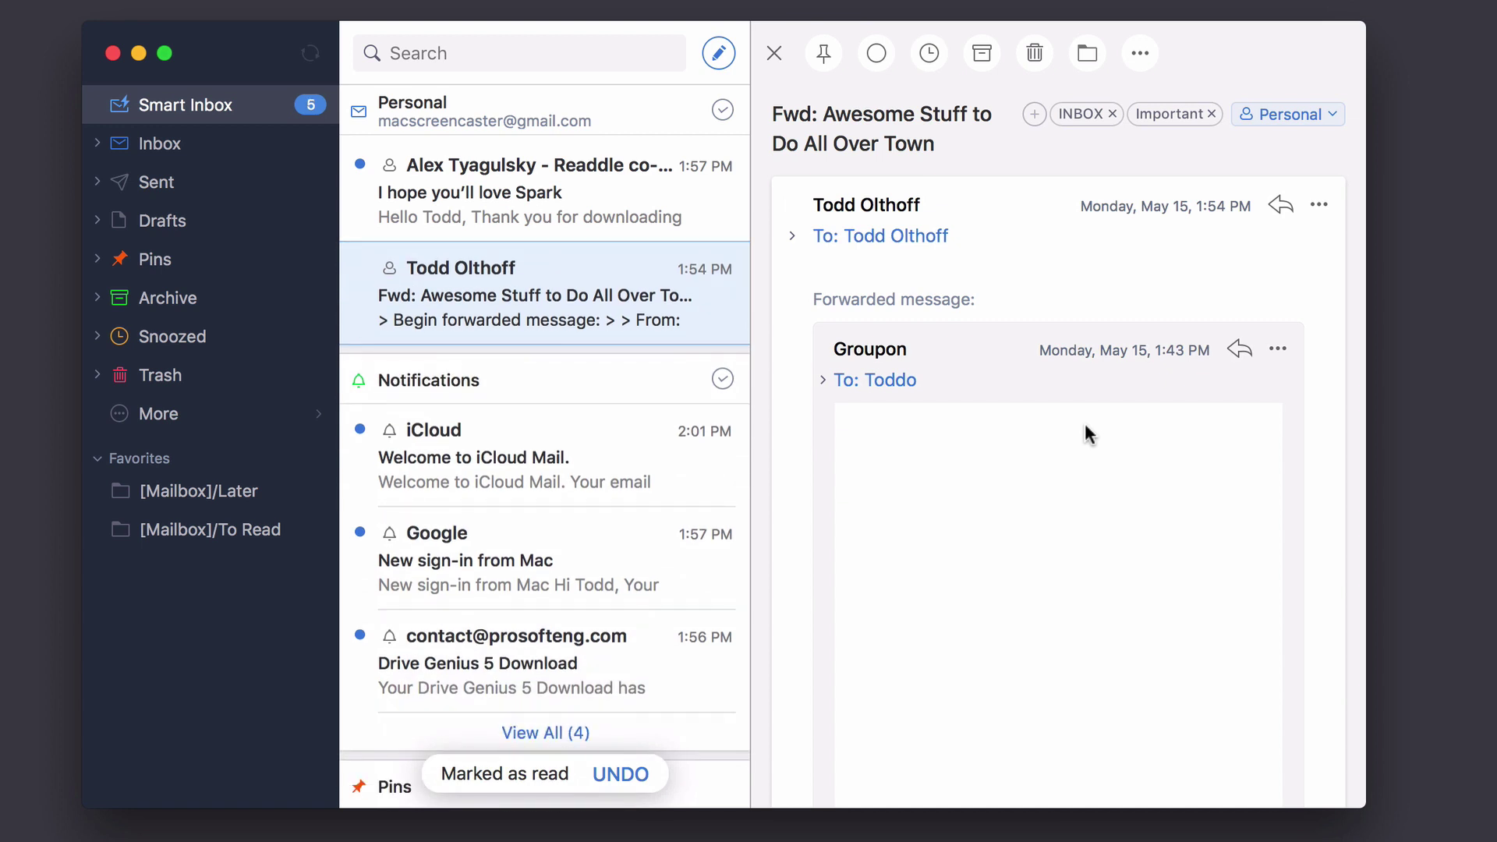
- Send the Thanks quick reply to this email
scroll(1089, 434, down, 5)
scroll(1087, 428, down, 10)
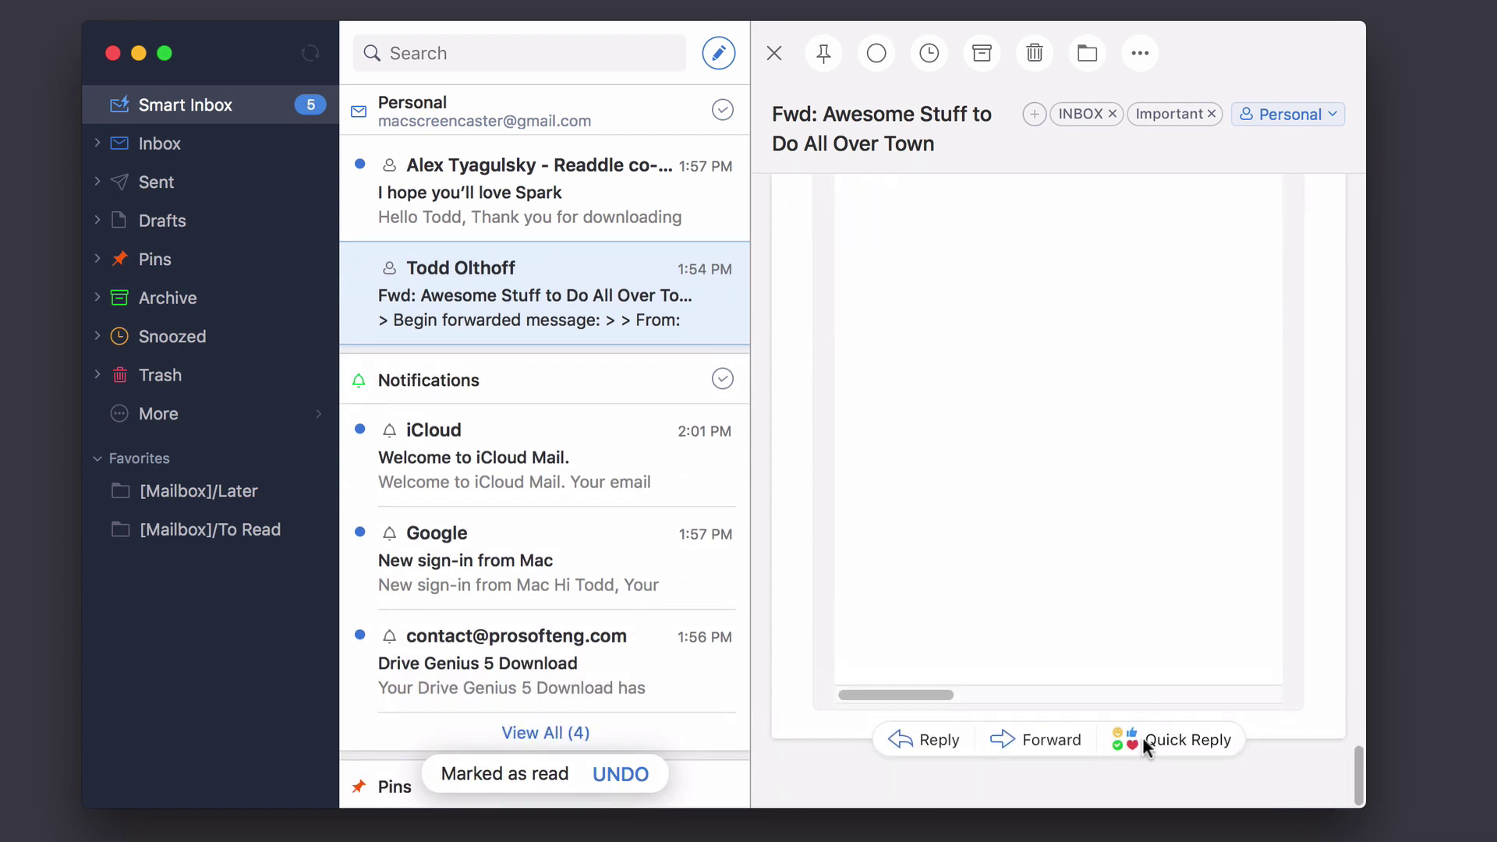
click(1145, 741)
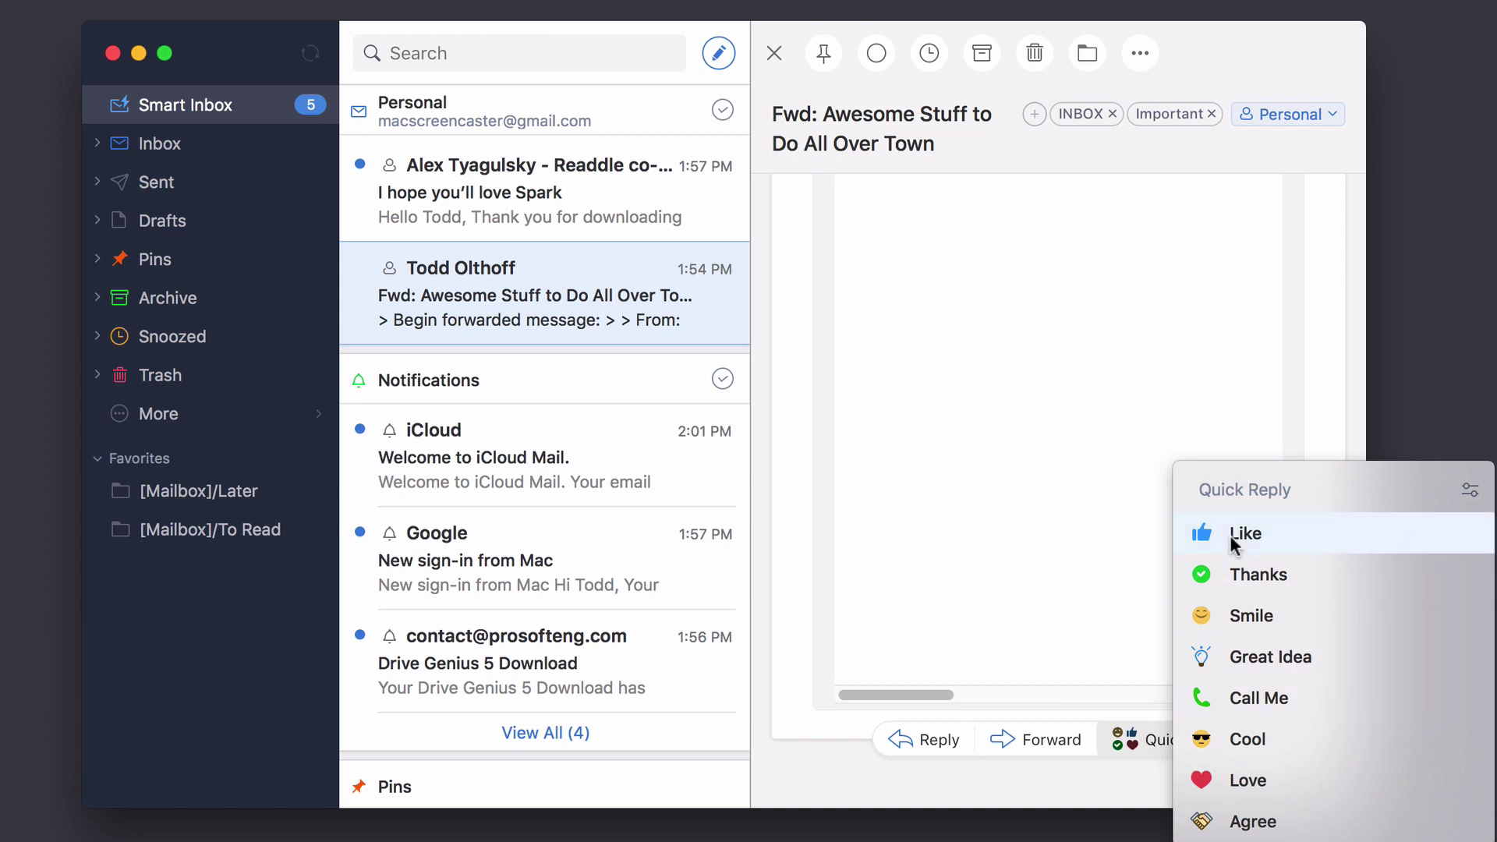
click(1267, 585)
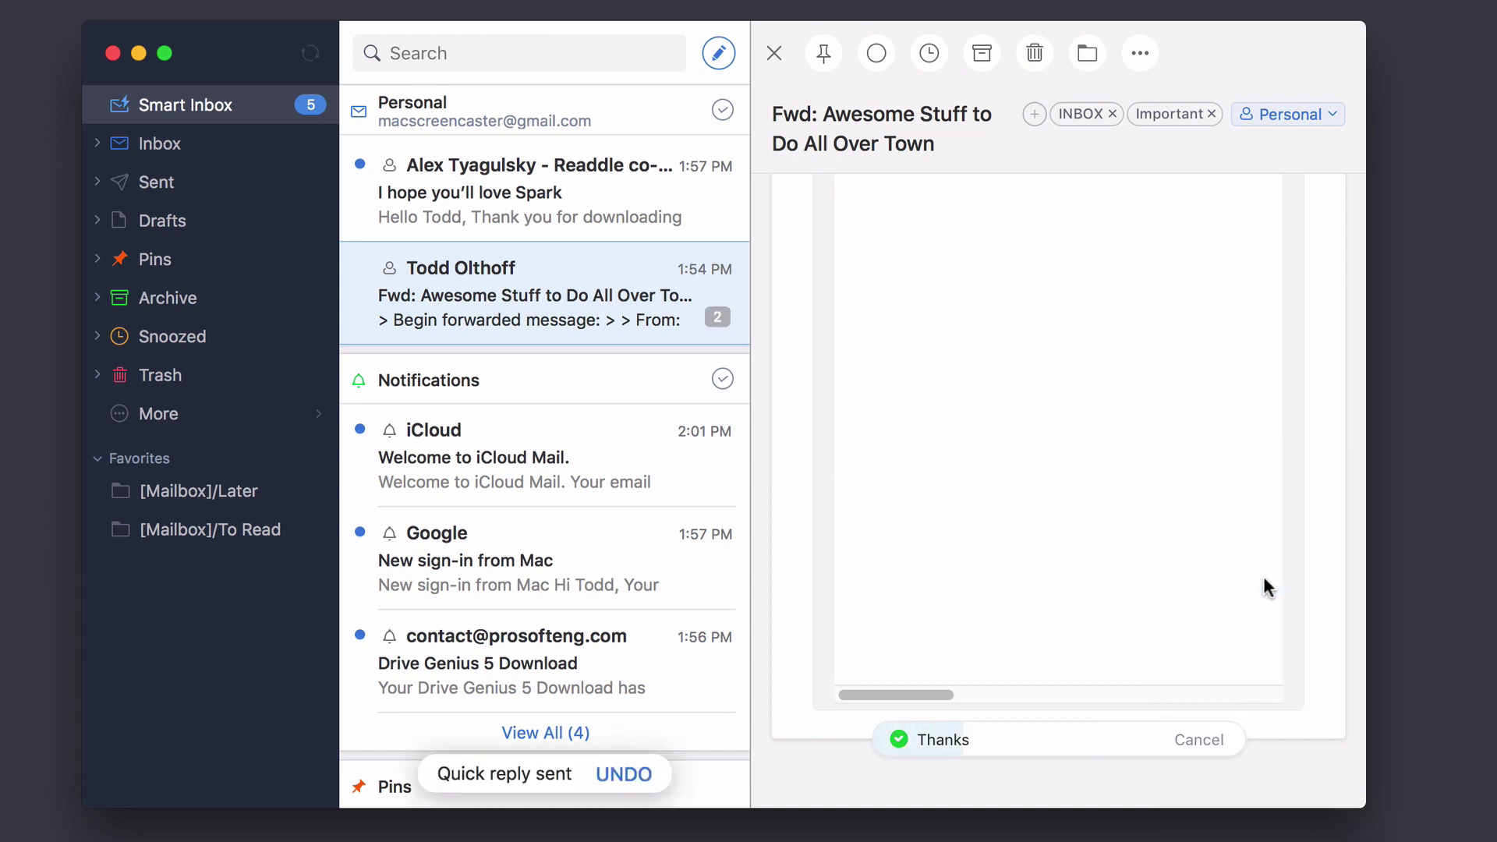